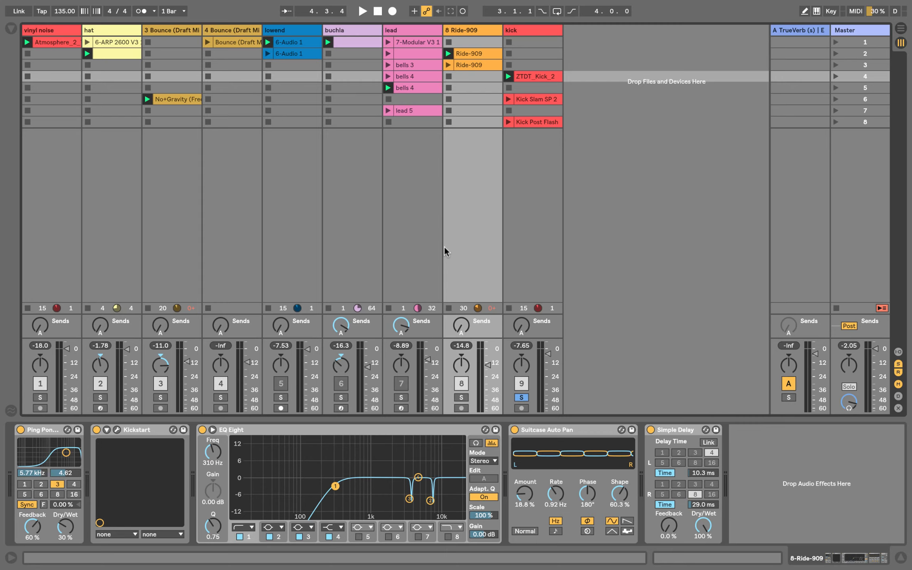
Review the device chains of the tracks from lead back to hat, plus the kick track.
{"action": "left_click", "coordinate": [410, 207]}
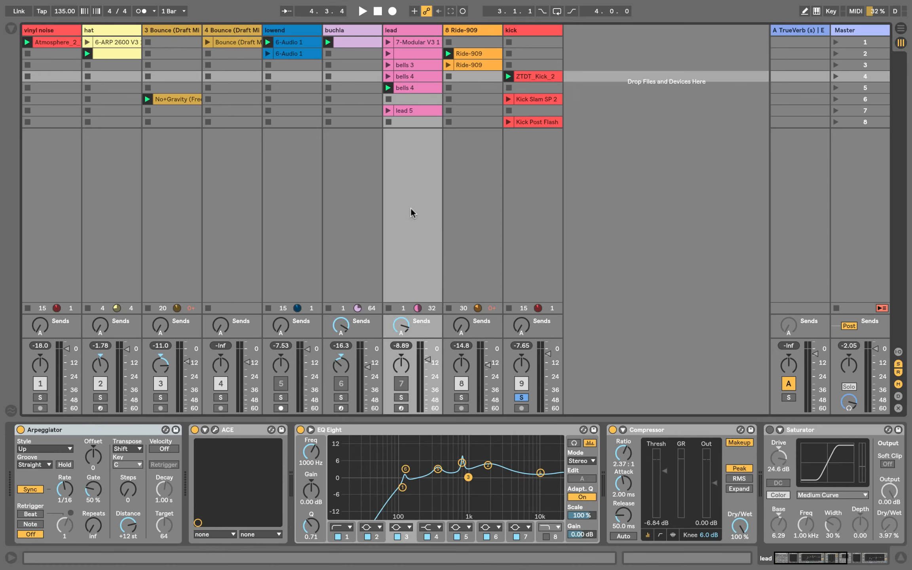
{"action": "left_click", "coordinate": [351, 201]}
{"action": "left_click", "coordinate": [292, 196]}
{"action": "left_click", "coordinate": [234, 191]}
{"action": "left_click", "coordinate": [152, 185]}
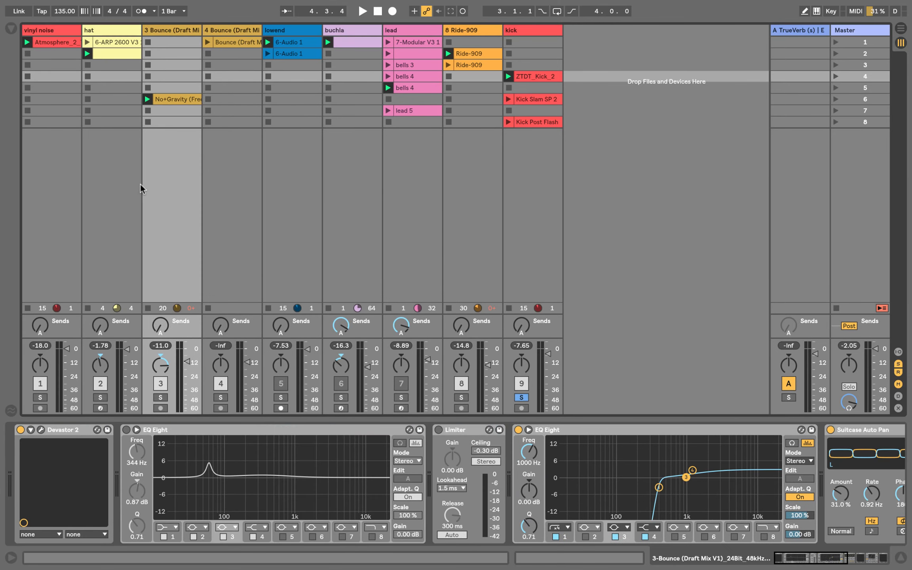
{"action": "left_click", "coordinate": [141, 186]}
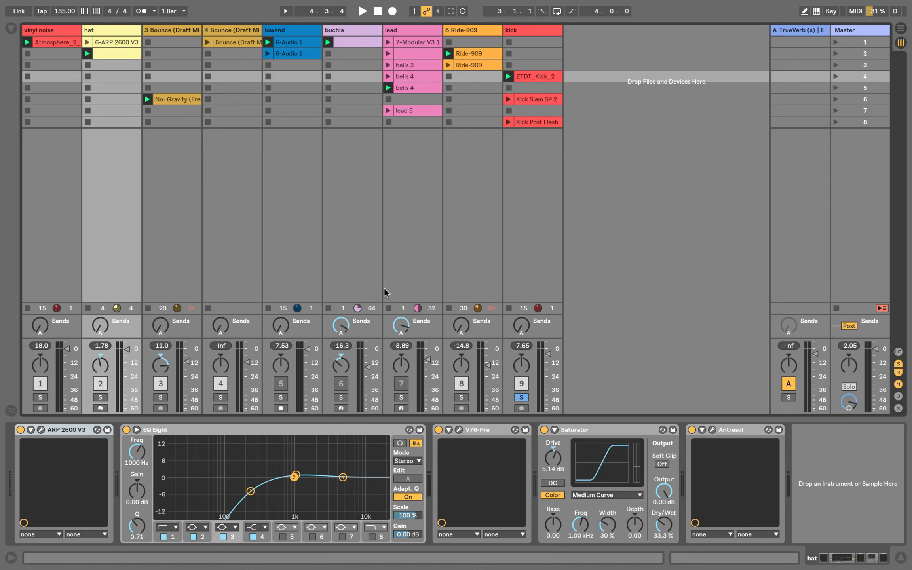
{"action": "left_click", "coordinate": [519, 31]}
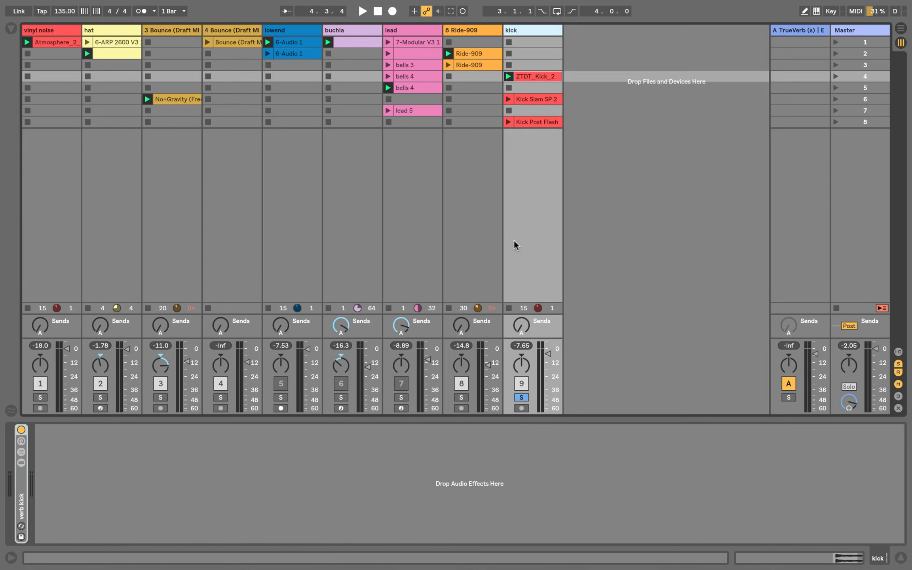
Stop the kick track's clip and turn off the track's solo.
{"action": "left_click", "coordinate": [509, 307]}
{"action": "key", "text": "Left"}
{"action": "key", "text": "Right"}
{"action": "left_click", "coordinate": [519, 399]}
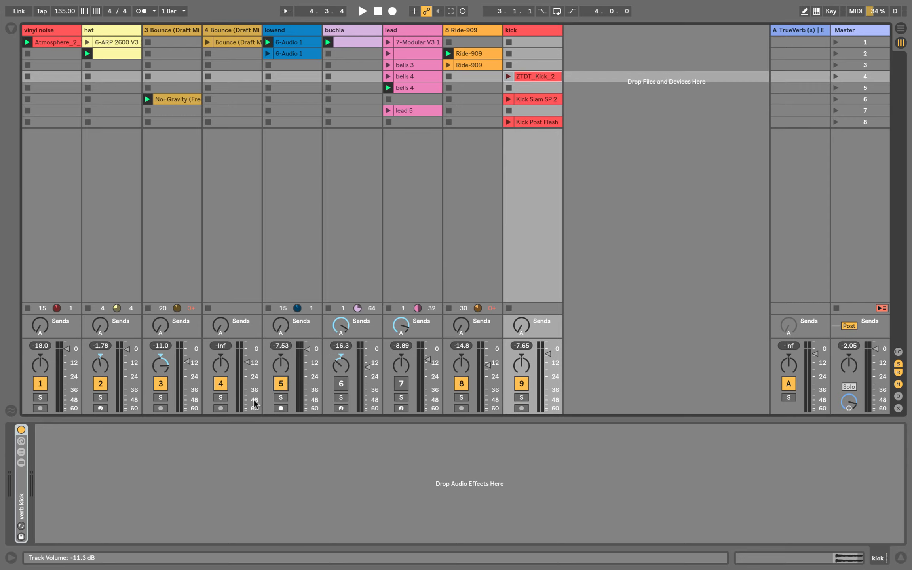
Solo track 4 to check its Bounce clip, and return the solo to the kick track.
{"action": "left_click", "coordinate": [221, 397]}
{"action": "left_click", "coordinate": [227, 41]}
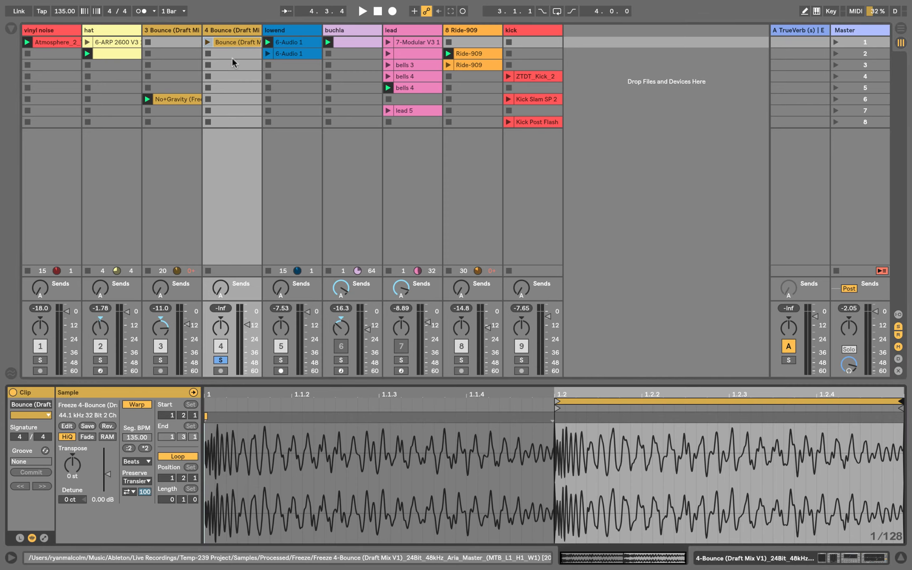
{"action": "left_click", "coordinate": [528, 26]}
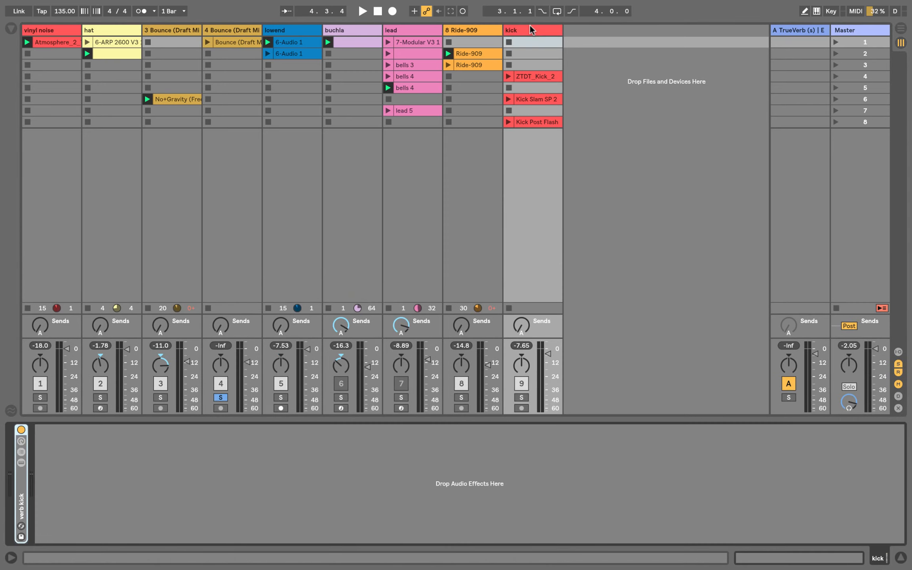
{"action": "left_click", "coordinate": [521, 398]}
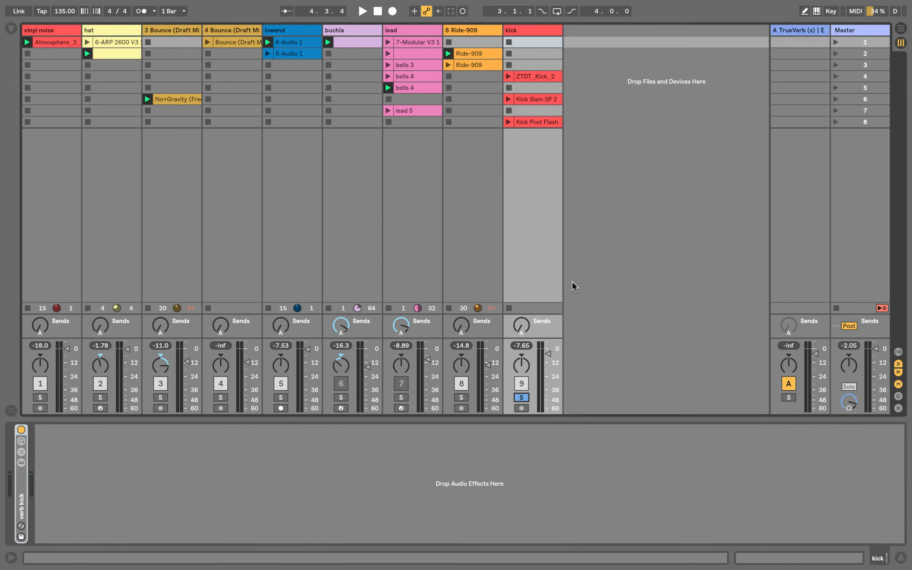
Compare the sample waveforms of the ZTDT_Kick_2 and Kick Slam SP 2 clips on the kick track.
{"action": "left_click", "coordinate": [539, 74]}
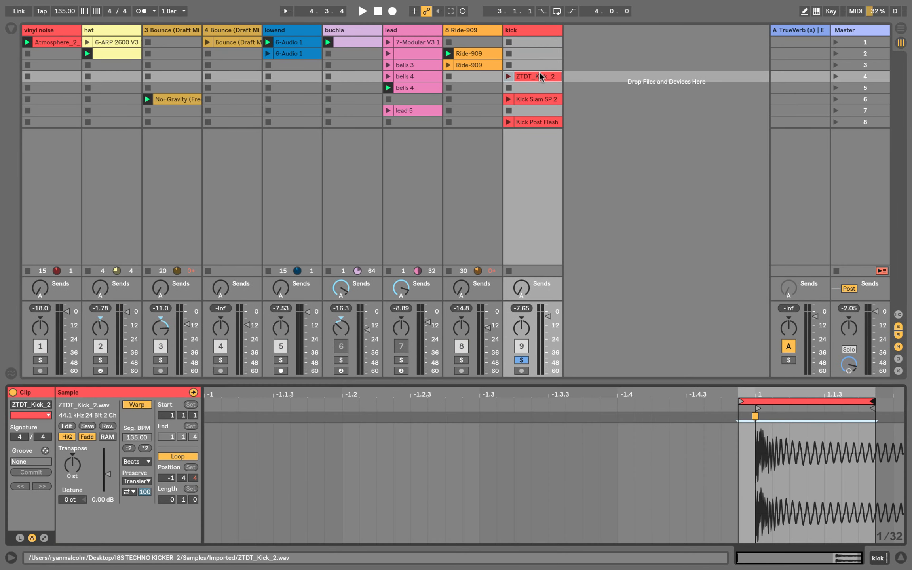
{"action": "left_click", "coordinate": [531, 95]}
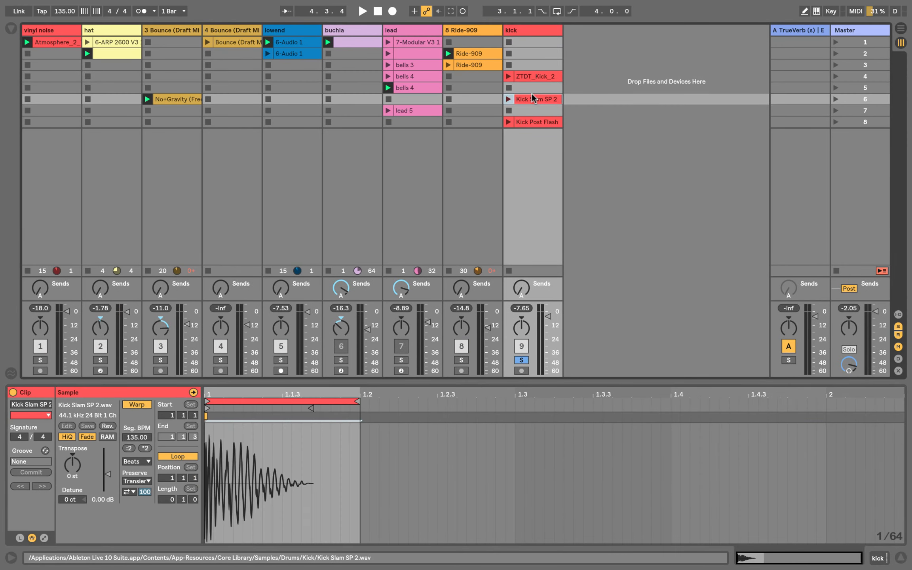
{"action": "left_click", "coordinate": [536, 65]}
{"action": "left_click", "coordinate": [536, 73]}
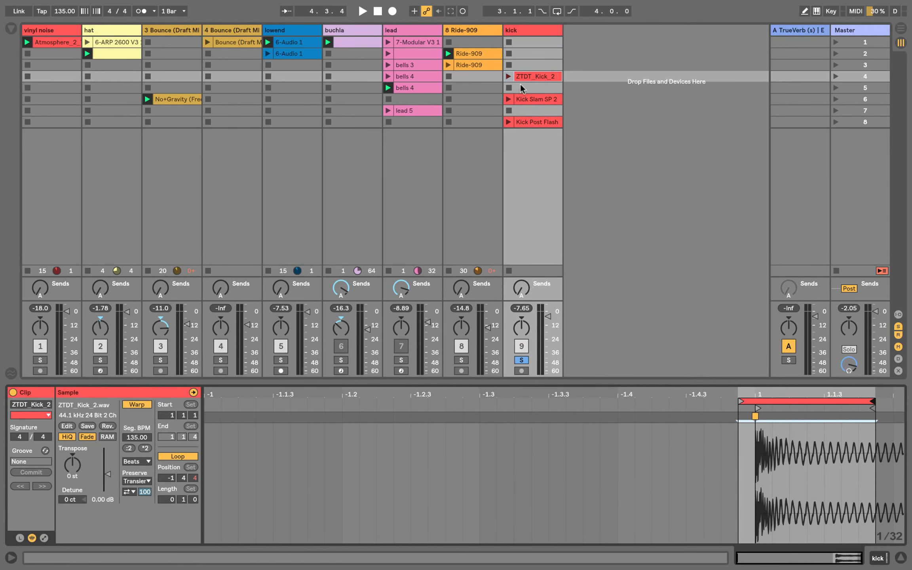
{"action": "left_click", "coordinate": [519, 83]}
{"action": "left_click", "coordinate": [522, 79]}
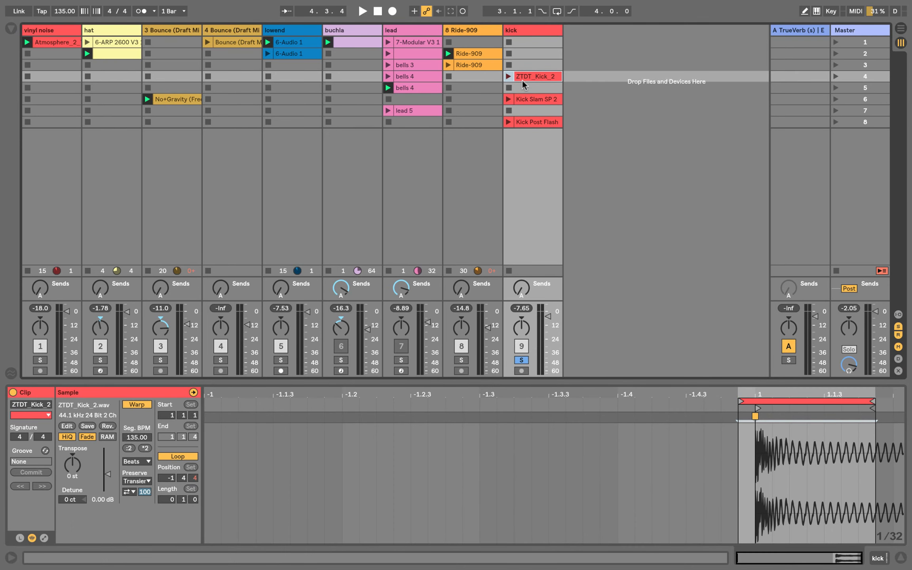
Play the ZTDT_Kick_2 clip and deactivate the verb kick rack on the kick track.
{"action": "left_click", "coordinate": [507, 76]}
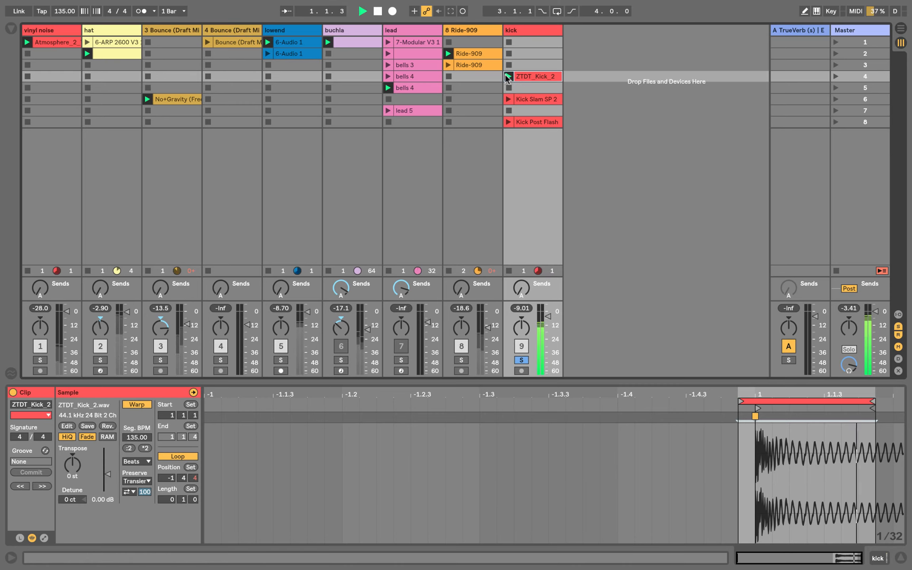
{"action": "left_click", "coordinate": [519, 33]}
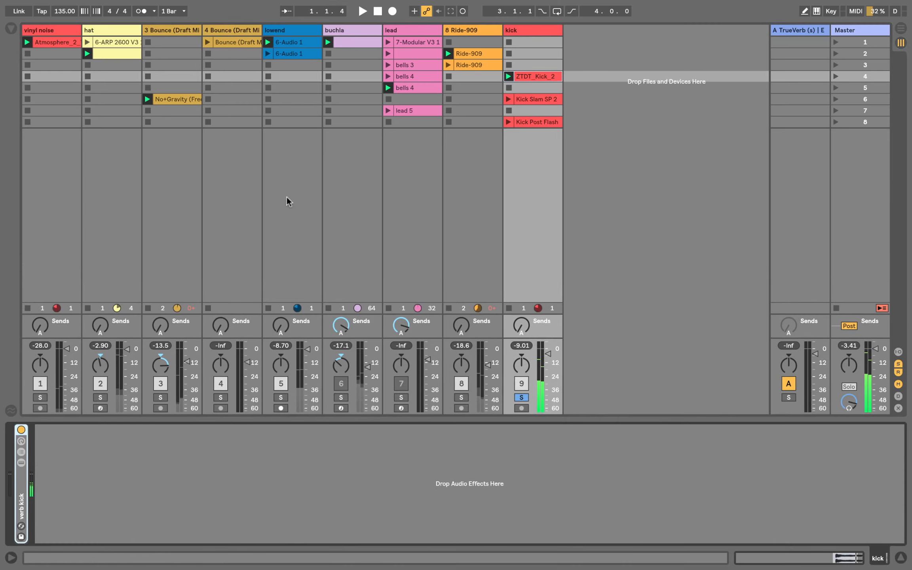
{"action": "left_click", "coordinate": [21, 429]}
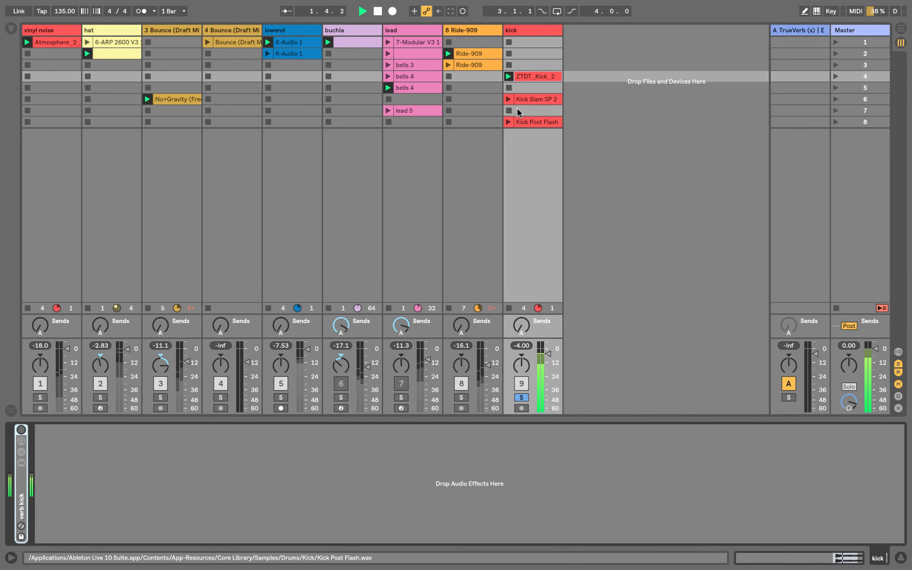
Inspect the ZTDT_Kick_2 sample and play the Kick Slam SP 2 and Kick Post Flash clips for comparison.
{"action": "left_click", "coordinate": [533, 77]}
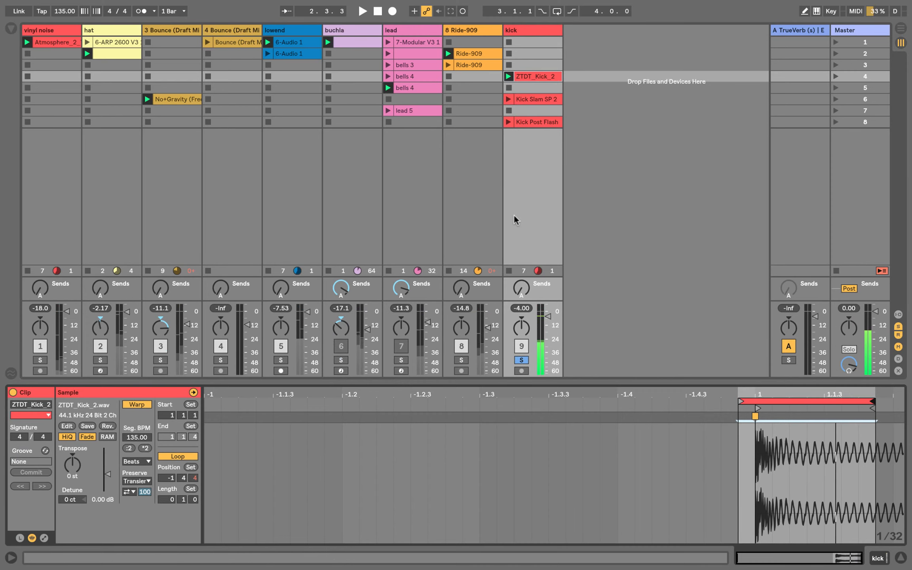
{"action": "left_click", "coordinate": [509, 99]}
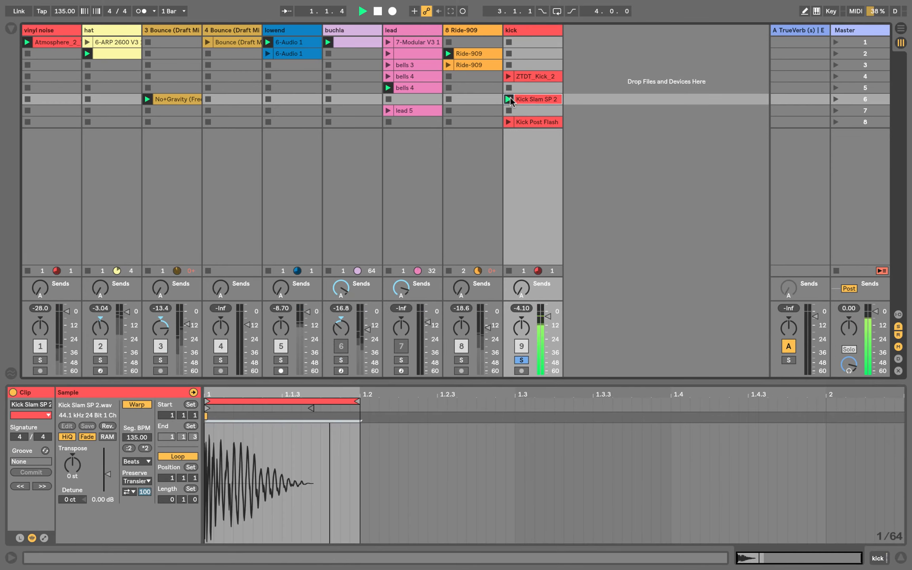
{"action": "left_click", "coordinate": [509, 121]}
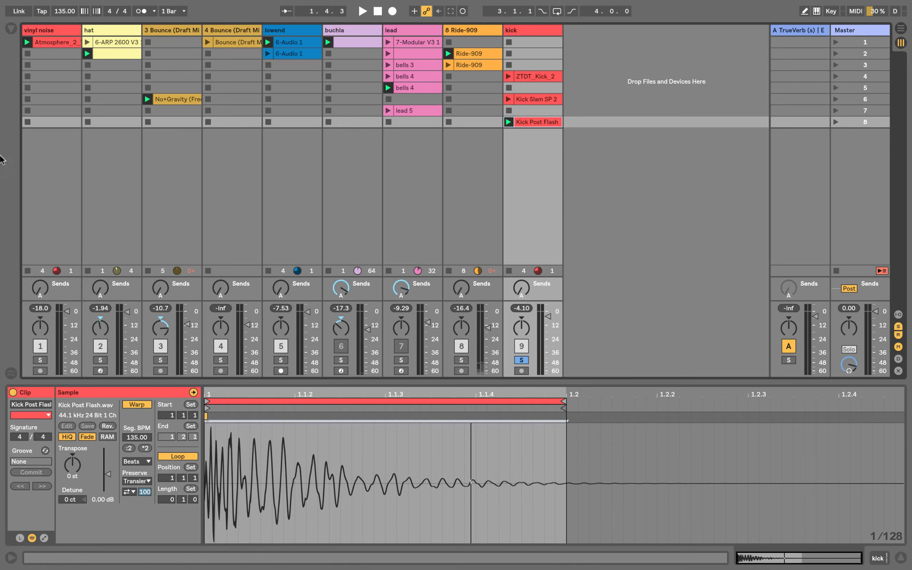
Show the browser and search its Samples category for "kick".
{"action": "left_click", "coordinate": [11, 29]}
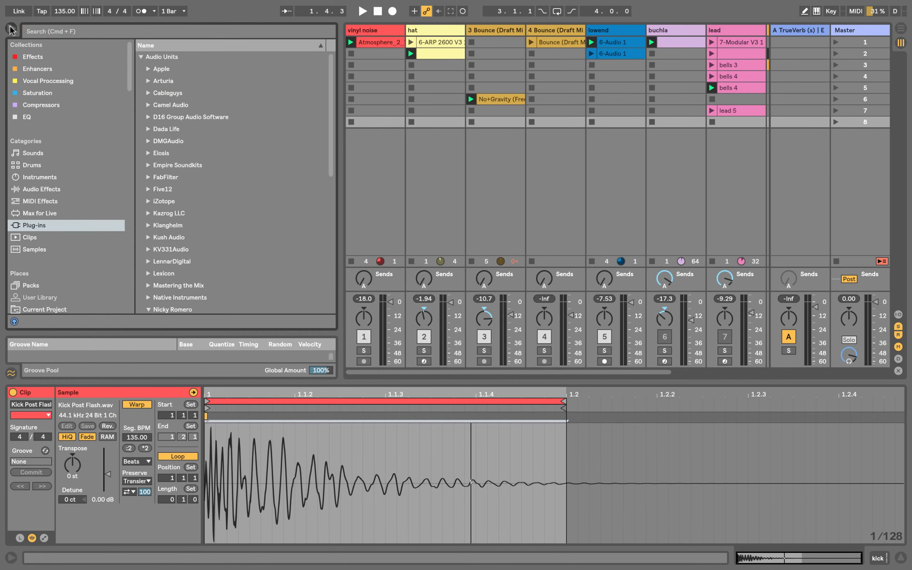
{"action": "left_click", "coordinate": [88, 34]}
{"action": "type", "text": "kick"}
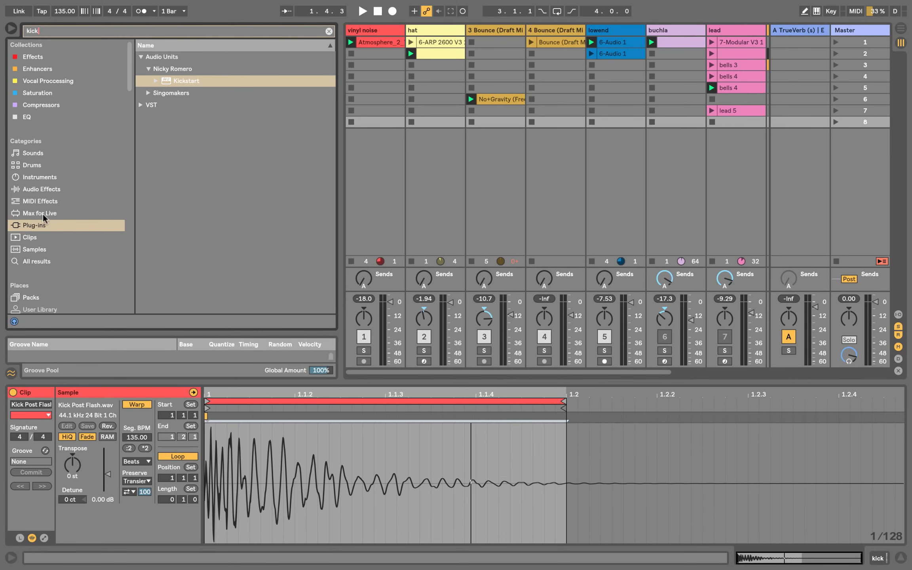
{"action": "left_click", "coordinate": [30, 249]}
Audition samples near the end of the kick list, including Kick Wood, Kick Volt, Reverse Kick and Crash, and Kick-LD.
{"action": "scroll", "coordinate": [203, 119], "scroll_direction": "down", "scroll_amount": 15}
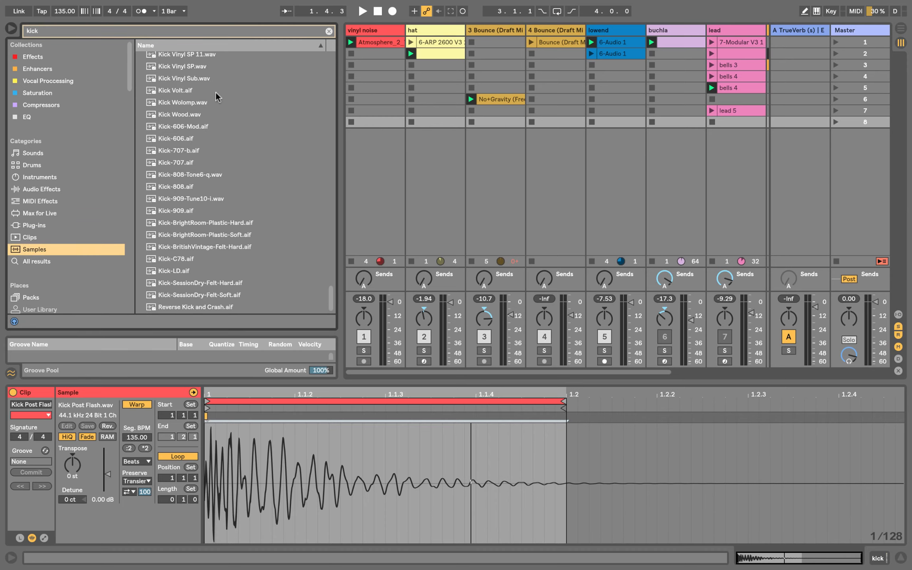
{"action": "left_click", "coordinate": [215, 149]}
{"action": "left_click", "coordinate": [191, 112]}
{"action": "left_click", "coordinate": [193, 91]}
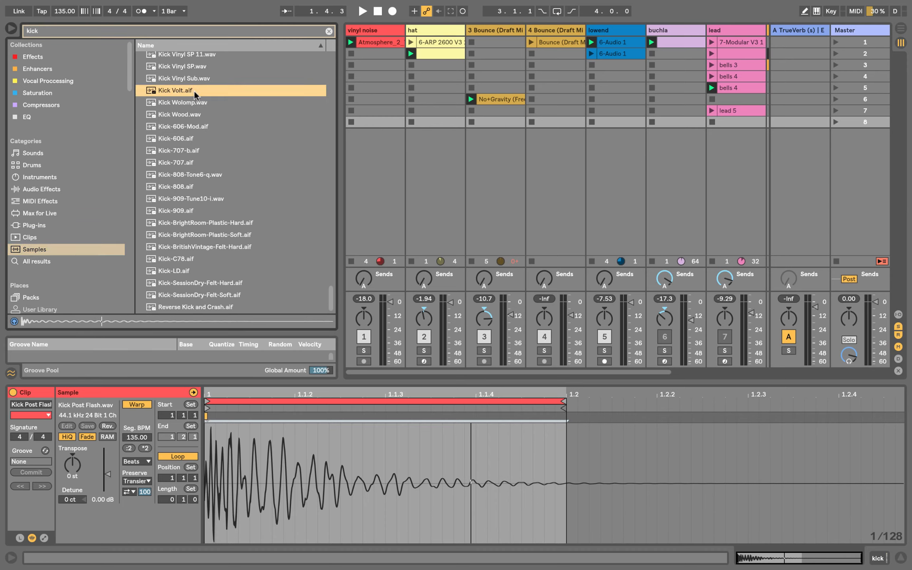
{"action": "left_click", "coordinate": [215, 307]}
{"action": "left_click", "coordinate": [213, 269], "text": "shift"}
{"action": "left_click", "coordinate": [213, 271]}
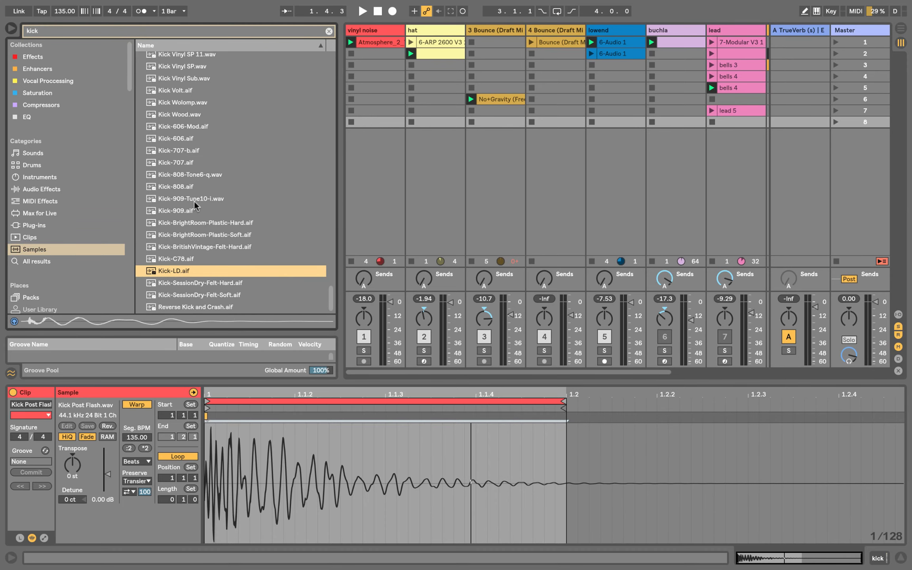
Audition the Kick Tailed, Kick Thud Mix, Kick TinyBot 1 and Kick Sub Shine samples.
{"action": "scroll", "coordinate": [194, 203], "scroll_direction": "up", "scroll_amount": 10}
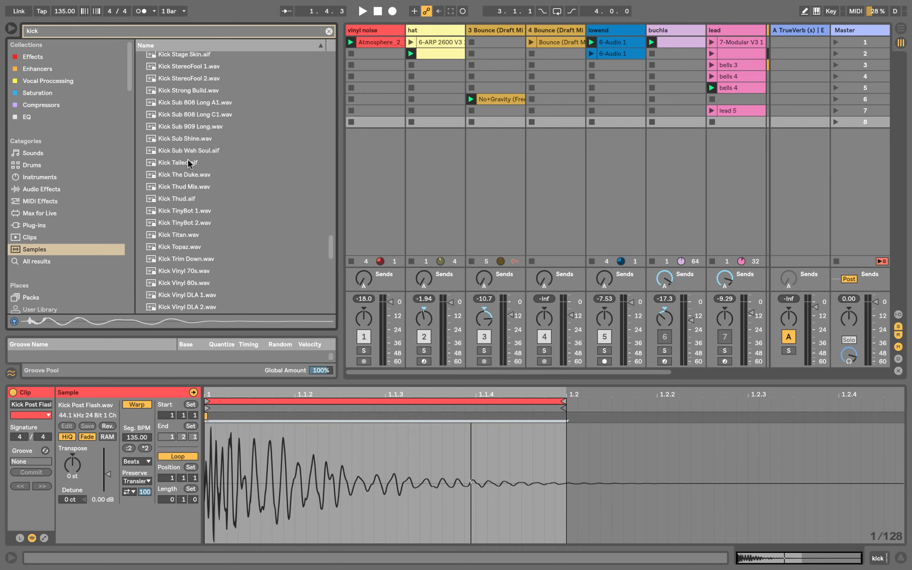
{"action": "left_click", "coordinate": [188, 163]}
{"action": "left_click", "coordinate": [189, 186]}
{"action": "left_click", "coordinate": [181, 210]}
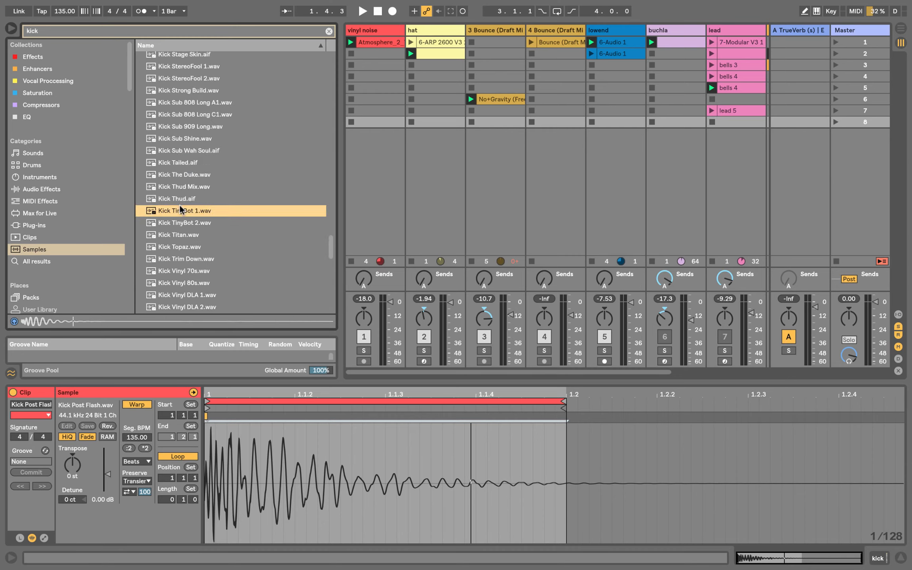
{"action": "left_click", "coordinate": [183, 140]}
Audition the Kick Sub 909 Long, Kick Sub 808 Long C1, Kick Strong Build and Kick StereoFool 2 samples.
{"action": "scroll", "coordinate": [184, 145], "scroll_direction": "up", "scroll_amount": 5}
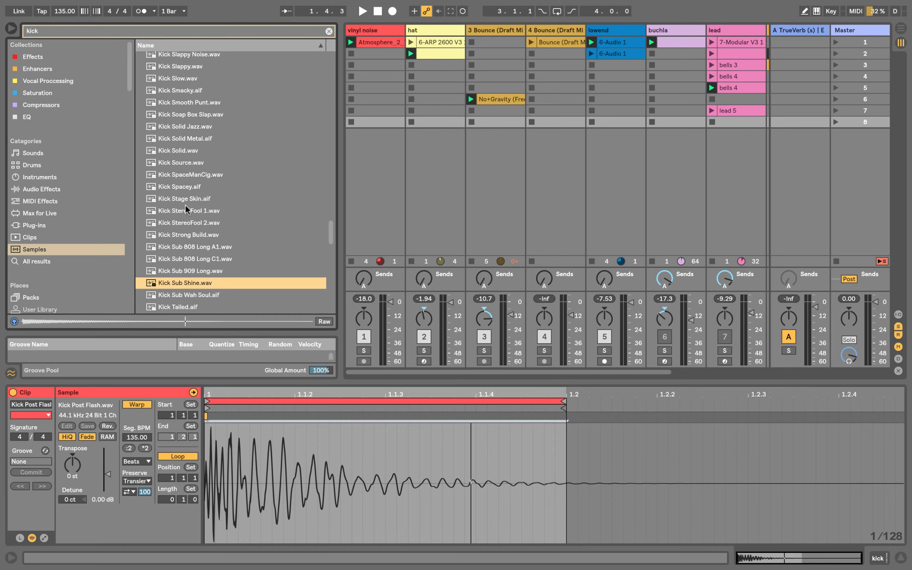
{"action": "left_click", "coordinate": [200, 271]}
{"action": "left_click", "coordinate": [196, 258]}
{"action": "left_click", "coordinate": [189, 234]}
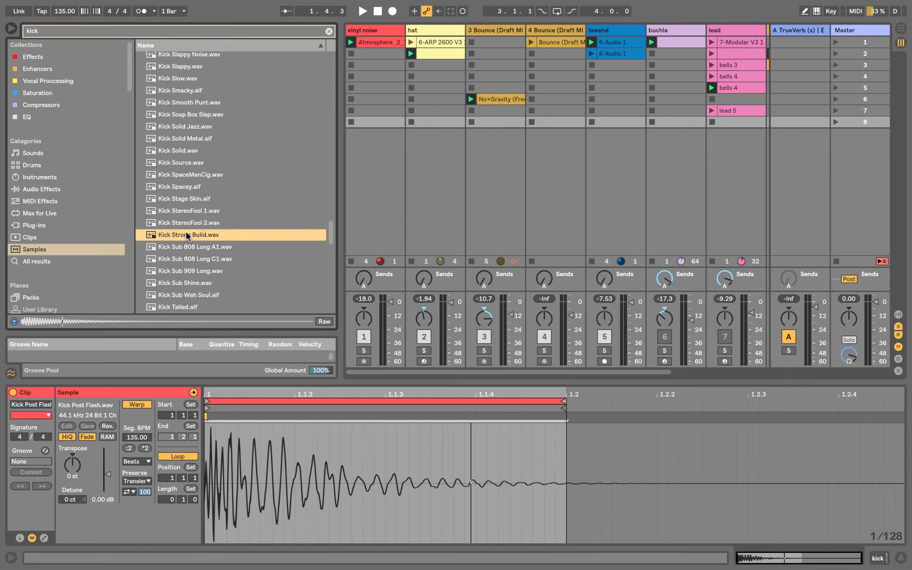
{"action": "left_click", "coordinate": [184, 221]}
Audition the Kick Stage Skin, Kick Source, Kick Solid and Kick Solid Metal samples.
{"action": "left_click", "coordinate": [183, 199], "text": "shift"}
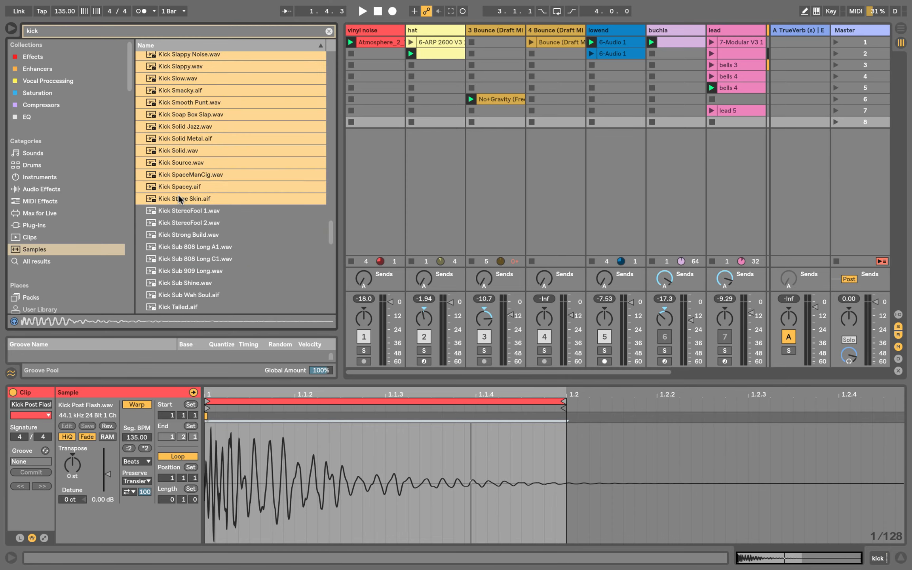
{"action": "left_click", "coordinate": [179, 197]}
{"action": "left_click", "coordinate": [178, 165]}
{"action": "left_click", "coordinate": [179, 151]}
{"action": "left_click", "coordinate": [179, 140]}
Audition the Kick Skin Loose, Kick Sinekick, Kick Slam SP 1, Kick Slam SP 2 and Kick Slappy samples.
{"action": "scroll", "coordinate": [210, 173], "scroll_direction": "up", "scroll_amount": 8}
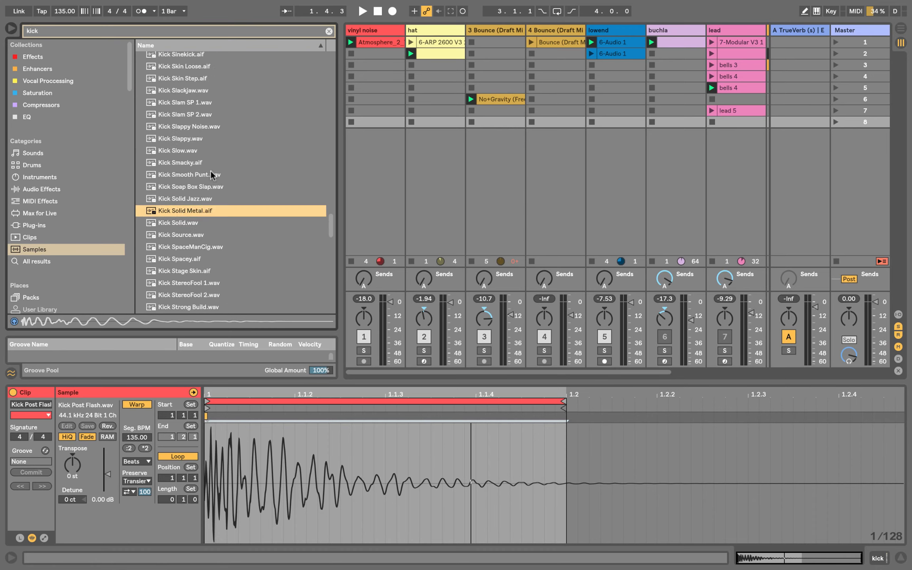
{"action": "left_click", "coordinate": [211, 191]}
{"action": "right_click", "coordinate": [205, 209]}
{"action": "left_click", "coordinate": [180, 204]}
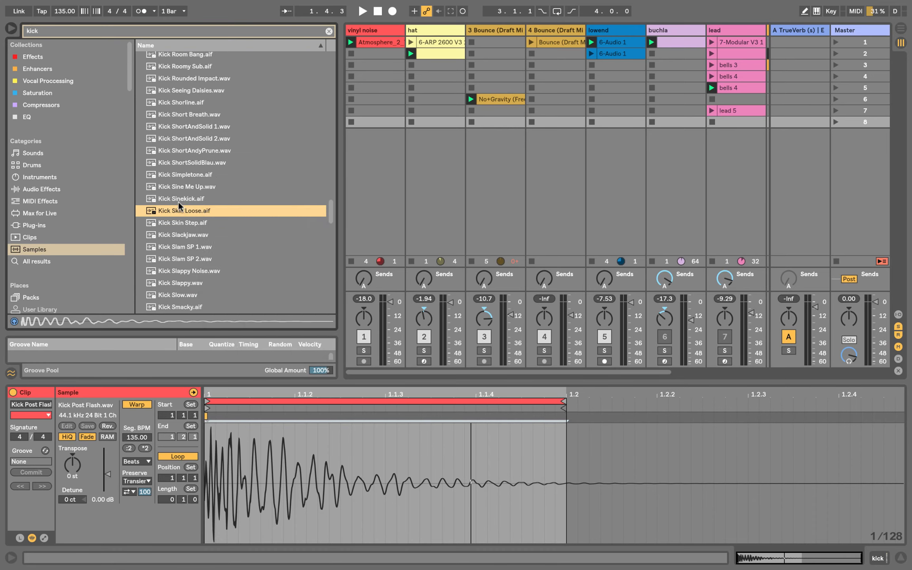
{"action": "left_click", "coordinate": [178, 202]}
{"action": "left_click", "coordinate": [178, 247]}
{"action": "left_click", "coordinate": [179, 260]}
{"action": "left_click", "coordinate": [179, 283]}
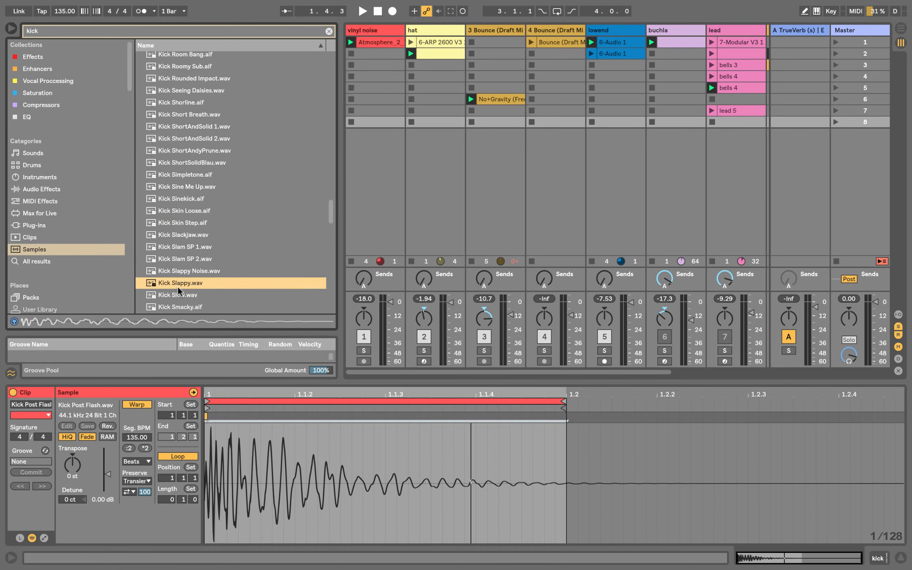
Audition the Kick Slow, Kick Simpletone, Kick Resobully, Kick Ring Master and Kick Rock MPC samples.
{"action": "left_click", "coordinate": [179, 293]}
{"action": "left_click", "coordinate": [178, 180], "text": "shift"}
{"action": "left_click", "coordinate": [178, 179]}
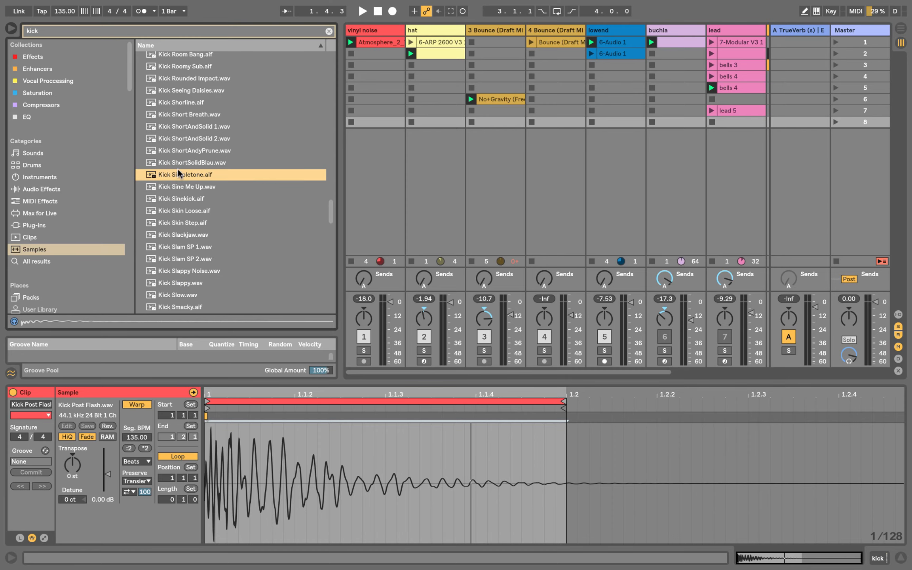
{"action": "scroll", "coordinate": [177, 169], "scroll_direction": "up", "scroll_amount": 5}
{"action": "left_click", "coordinate": [180, 224]}
{"action": "left_click", "coordinate": [185, 187]}
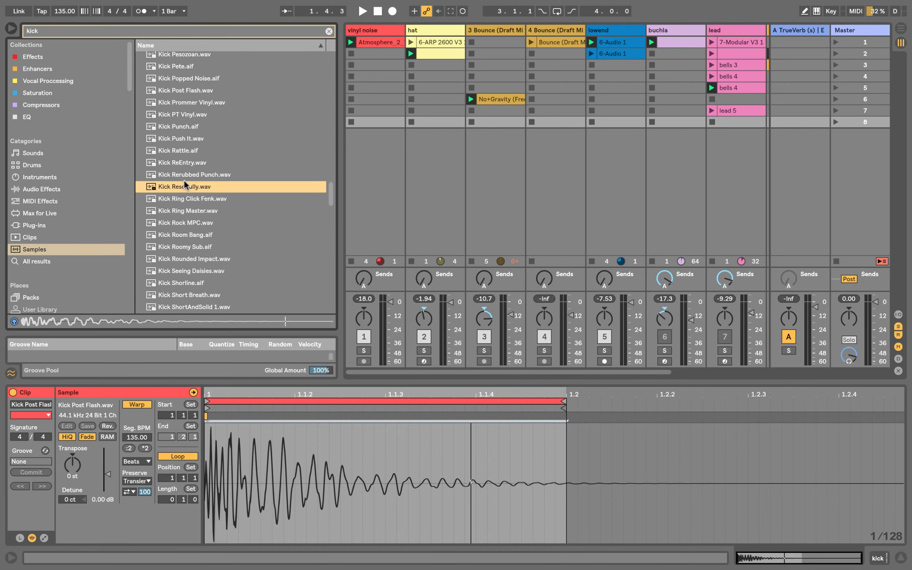
{"action": "left_click", "coordinate": [187, 216]}
{"action": "left_click", "coordinate": [183, 224]}
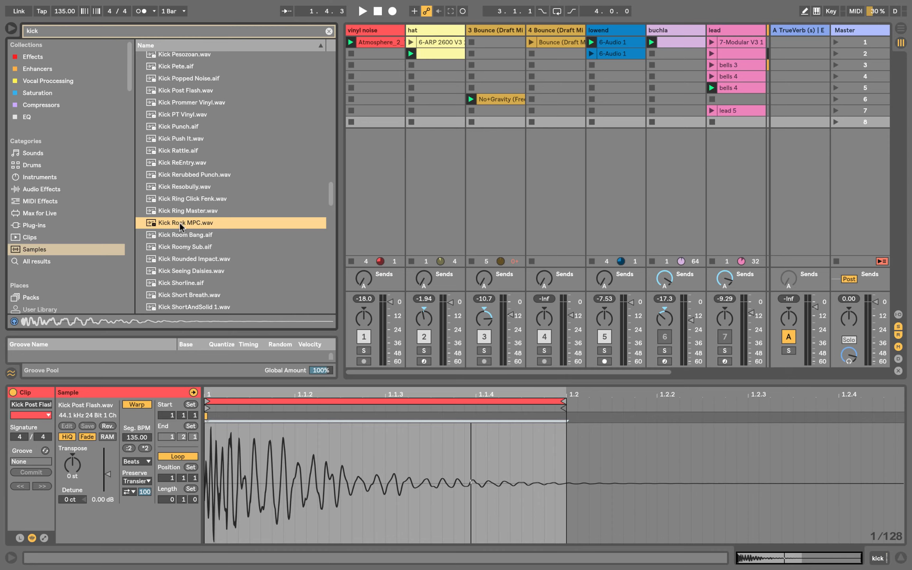
Audition the Kick PT Vinyl, Kick Prommer Vinyl, Kick Popped Noise and Kick Pesozoan samples.
{"action": "scroll", "coordinate": [172, 223], "scroll_direction": "up", "scroll_amount": 3}
{"action": "right_click", "coordinate": [171, 223]}
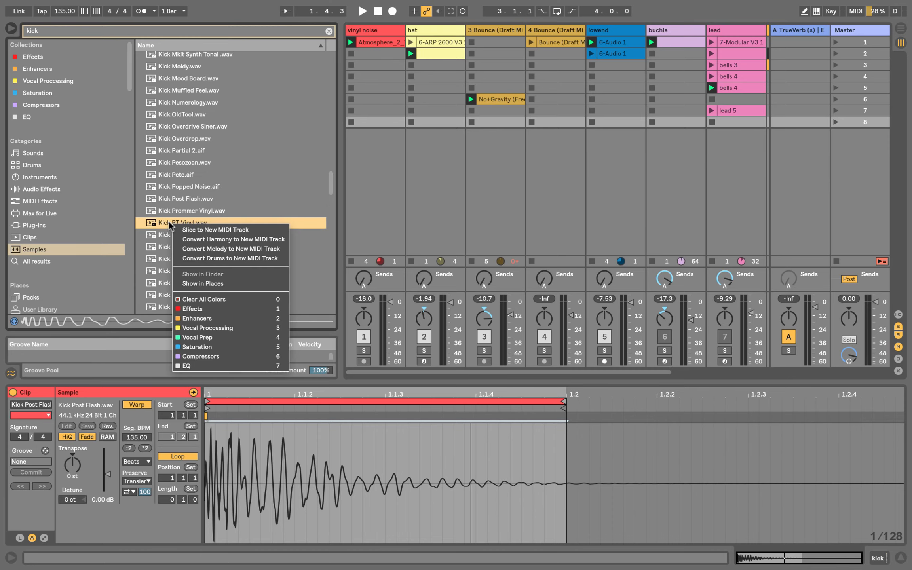
{"action": "left_click", "coordinate": [163, 224]}
{"action": "left_click", "coordinate": [176, 211]}
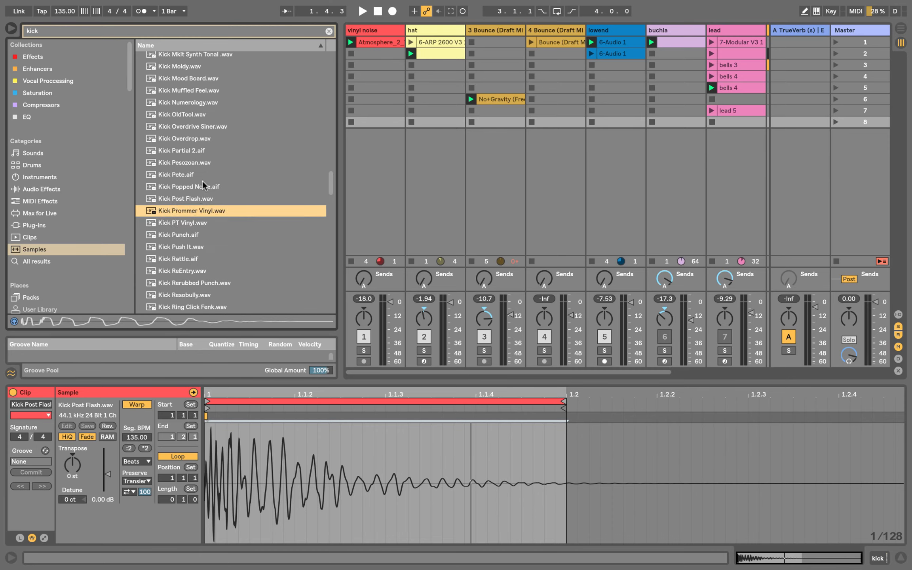
{"action": "left_click", "coordinate": [179, 186]}
{"action": "left_click", "coordinate": [190, 162]}
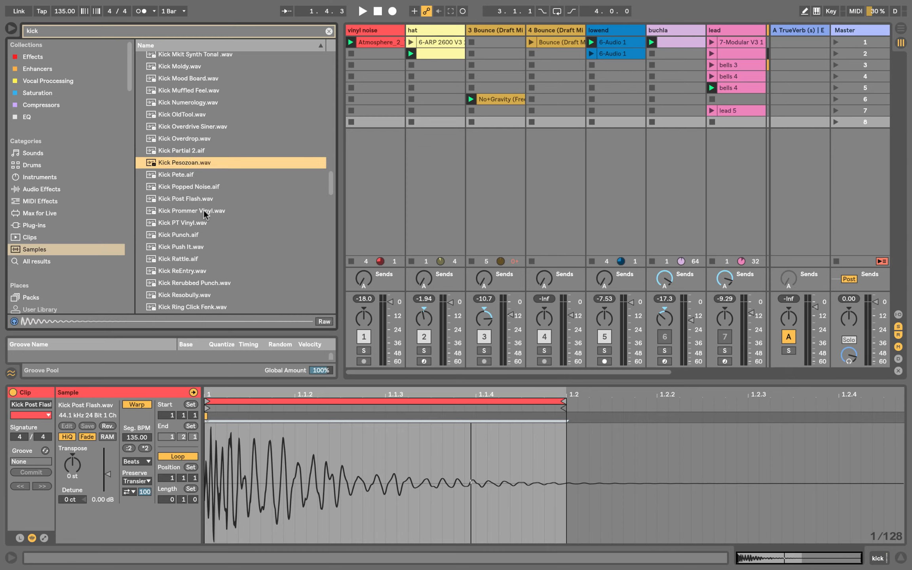
Search the samples for "hardstyle", shorten the search to "hard" and look through the list.
{"action": "left_click", "coordinate": [69, 29]}
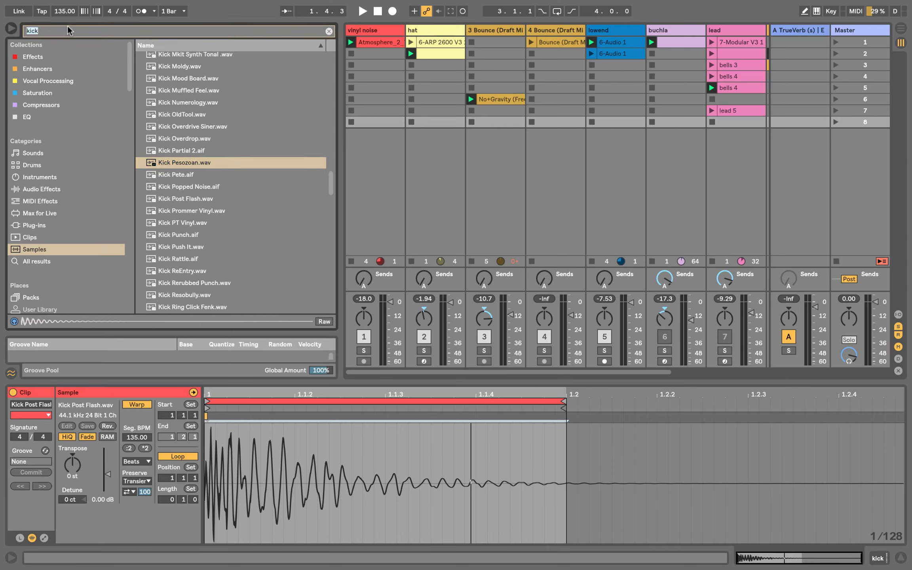
{"action": "type", "text": "hardstyle"}
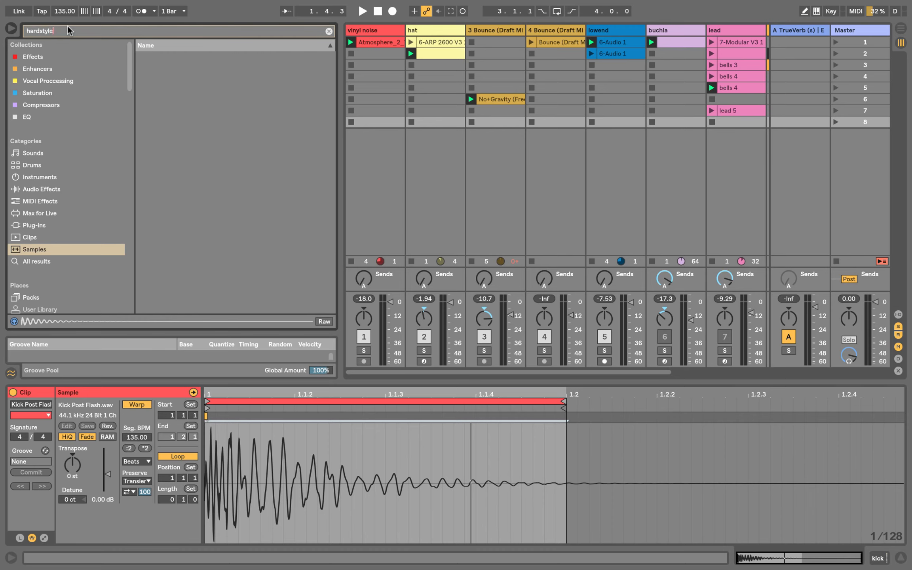
{"action": "key", "text": "BackSpace"}
{"action": "key", "text": "BackSpace"}
{"action": "key", "text": "BackSpace"}
{"action": "key", "text": "BackSpace"}
{"action": "key", "text": "BackSpace"}
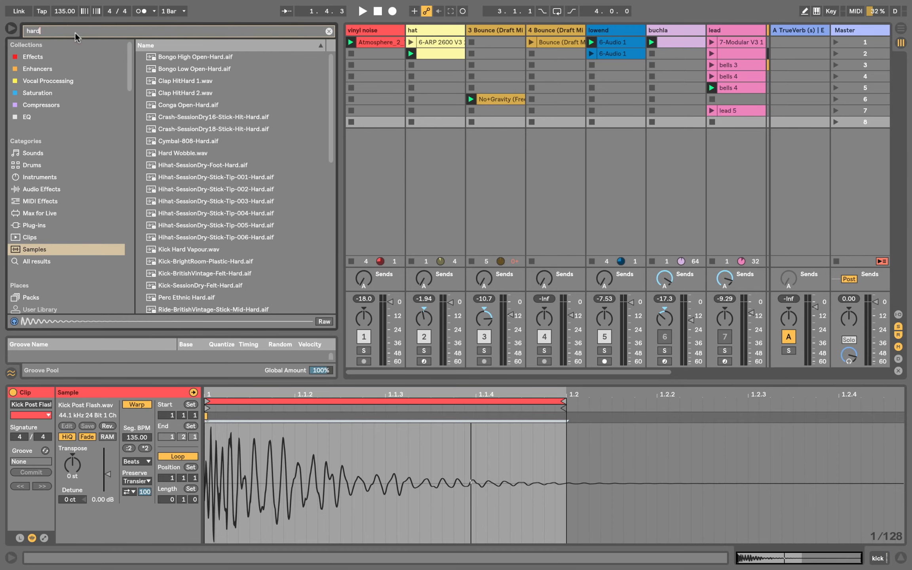
{"action": "scroll", "coordinate": [277, 186], "scroll_direction": "down", "scroll_amount": 10}
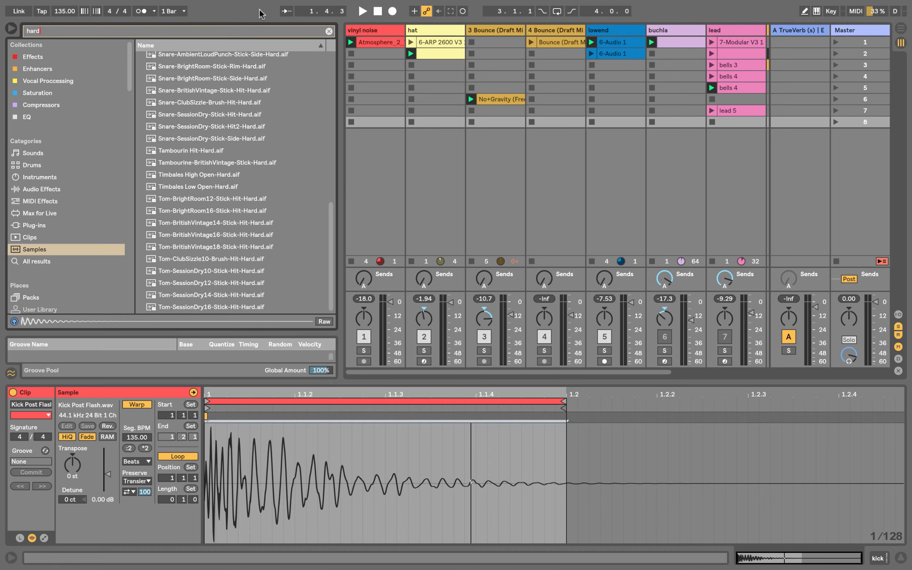
Extend the search to all results and narrow it to "hardsty".
{"action": "left_click", "coordinate": [59, 259]}
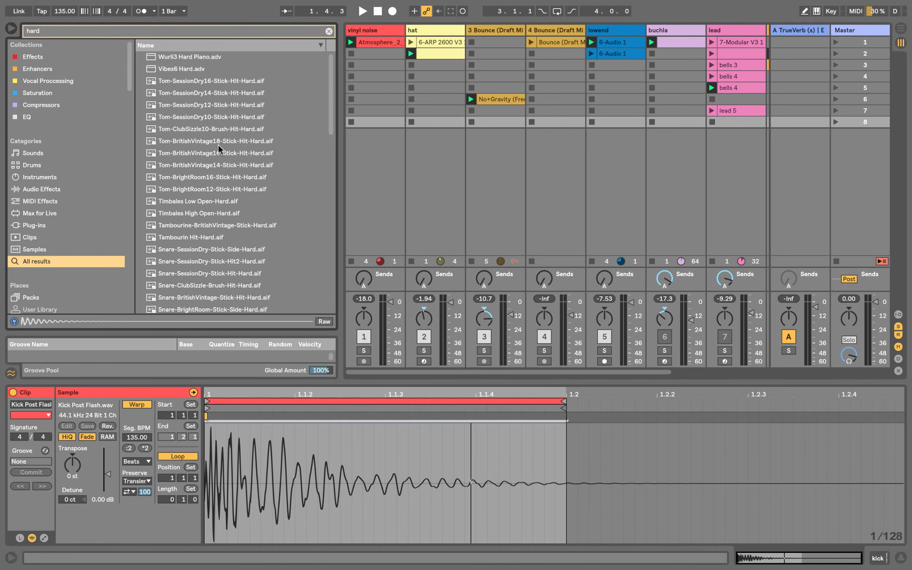
{"action": "left_click", "coordinate": [130, 34]}
{"action": "type", "text": "sty"}
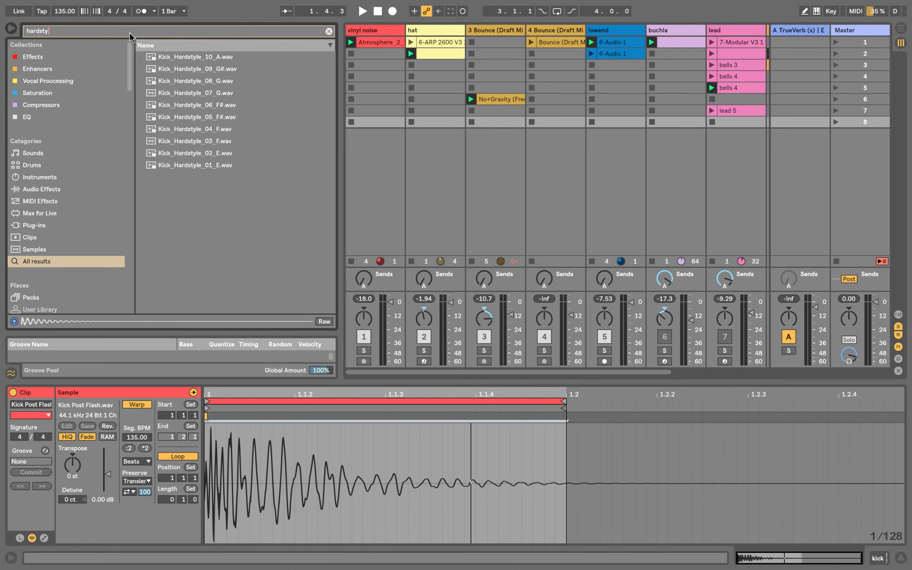
Audition the Kick_Hardstyle samples 09_G#, 02_E, 01_E, 03_F and 04_F.
{"action": "left_click", "coordinate": [172, 68]}
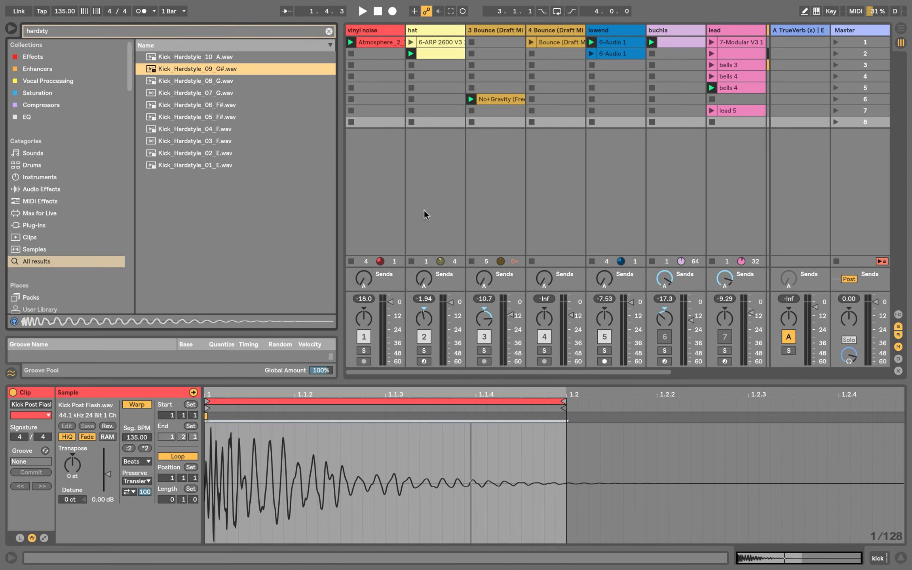
{"action": "scroll", "coordinate": [438, 220], "scroll_direction": "right", "scroll_amount": 5}
{"action": "left_click", "coordinate": [192, 153]}
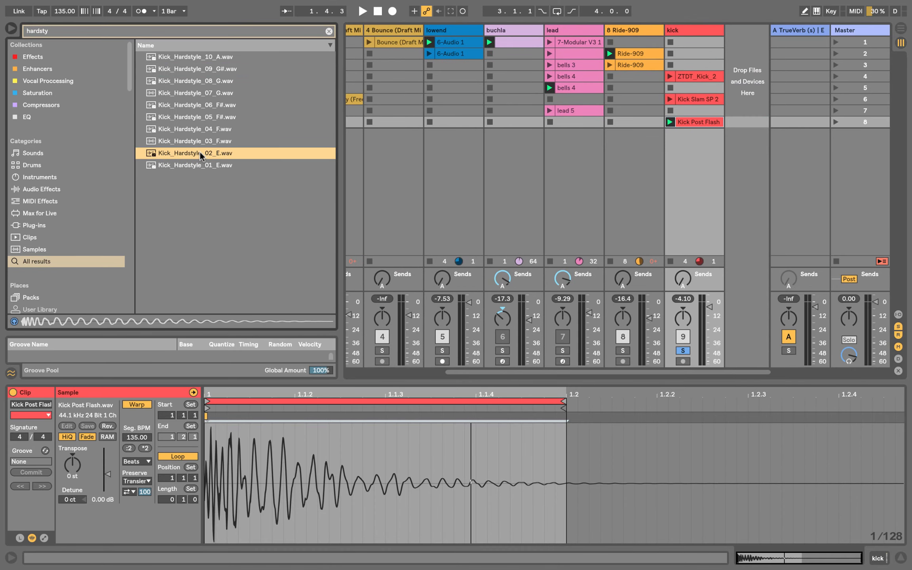
{"action": "left_click", "coordinate": [190, 167]}
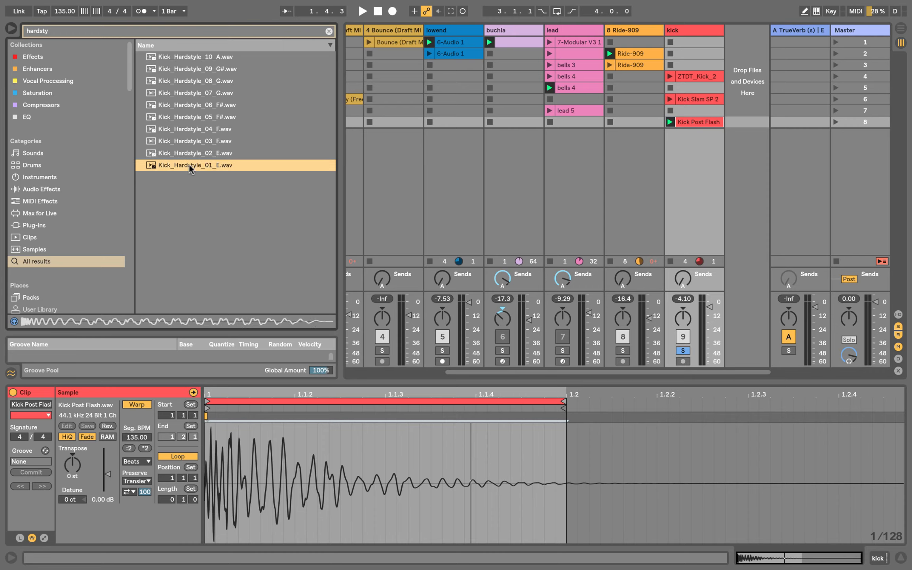
{"action": "left_click", "coordinate": [190, 142]}
{"action": "left_click", "coordinate": [190, 131]}
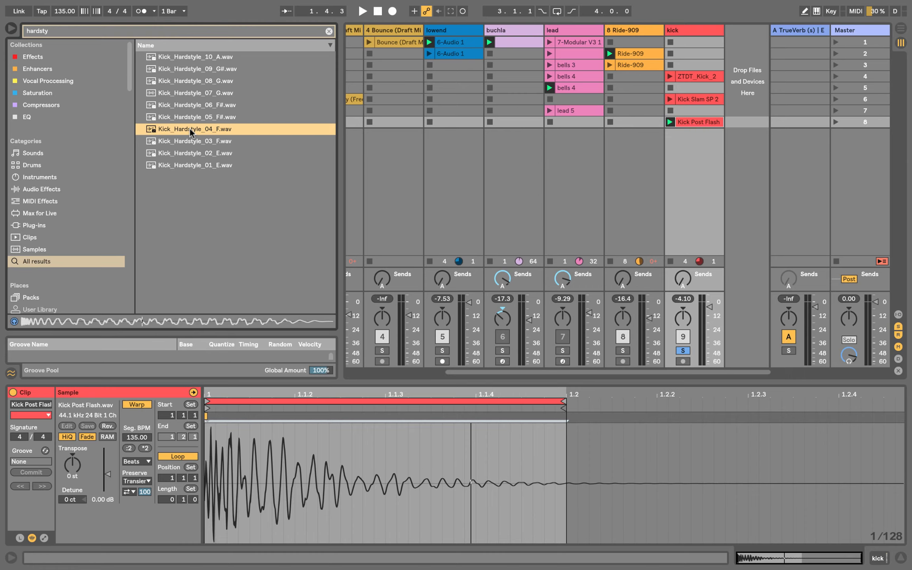
Audition the Kick_Hardstyle samples 05_F#, 06_F#, 07_G, 08_G, 09_G# and 10_A.
{"action": "left_click", "coordinate": [188, 118]}
{"action": "left_click", "coordinate": [188, 105]}
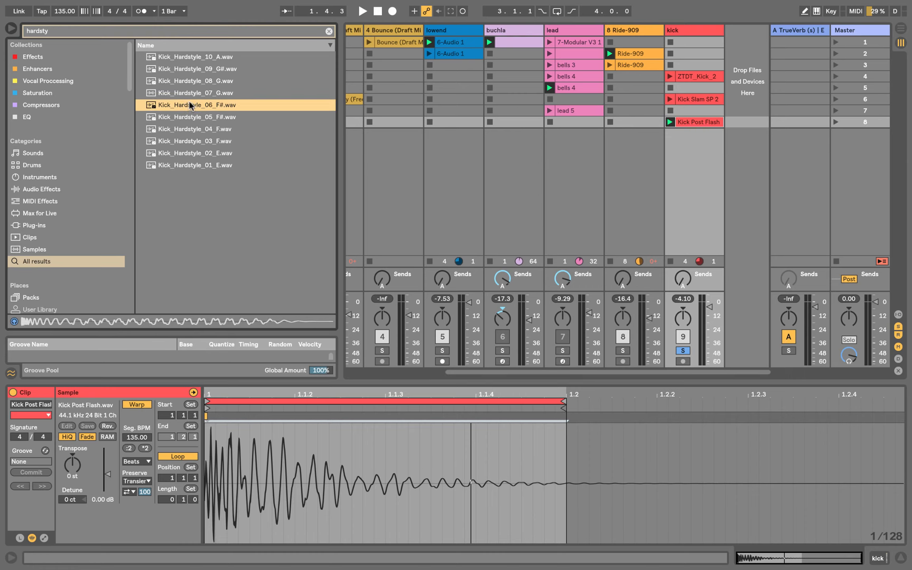
{"action": "left_click", "coordinate": [190, 94]}
{"action": "left_click", "coordinate": [192, 82]}
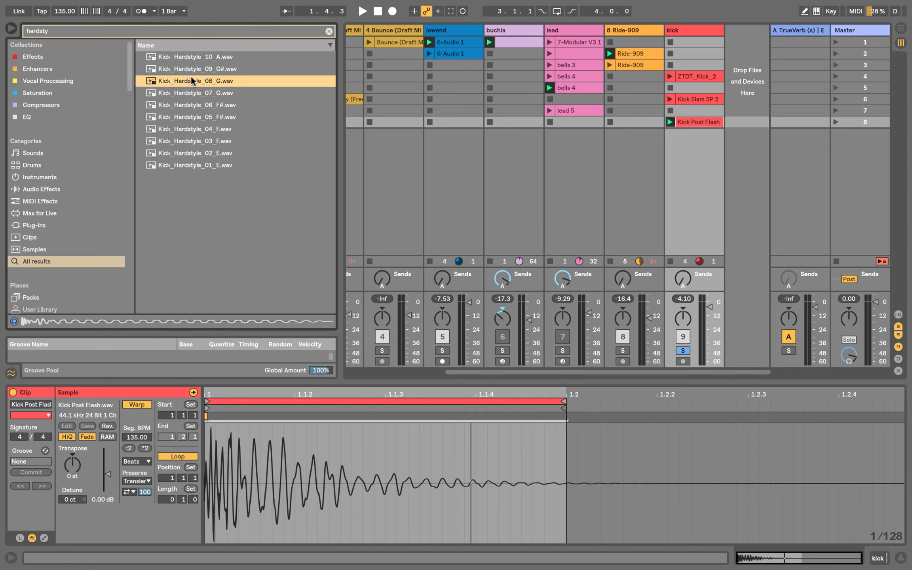
{"action": "left_click", "coordinate": [196, 70]}
{"action": "left_click", "coordinate": [197, 57]}
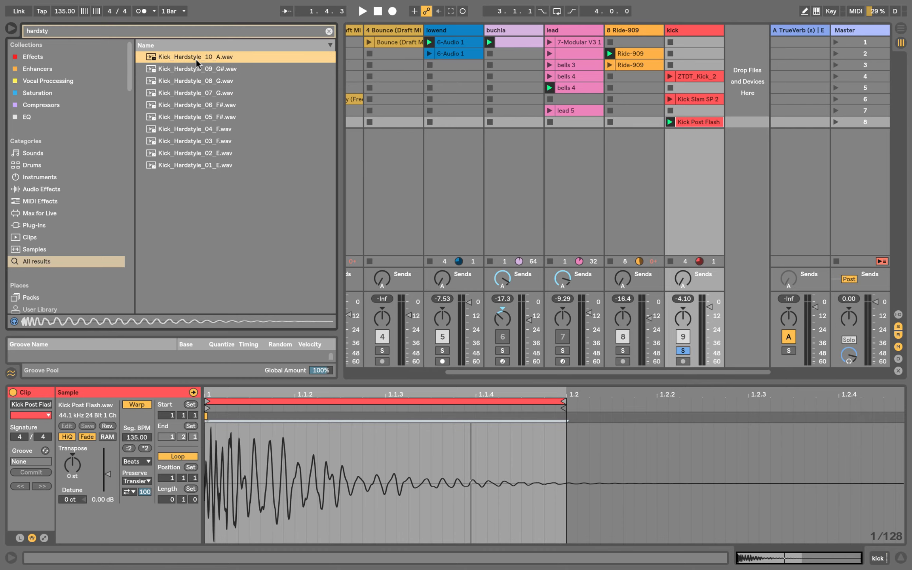
Add Kick_Hardstyle_10_A.wav as a clip below Kick Post Flash on the kick track, and clear the browser search.
{"action": "left_click_drag", "start_coordinate": [197, 62], "coordinate": [698, 147]}
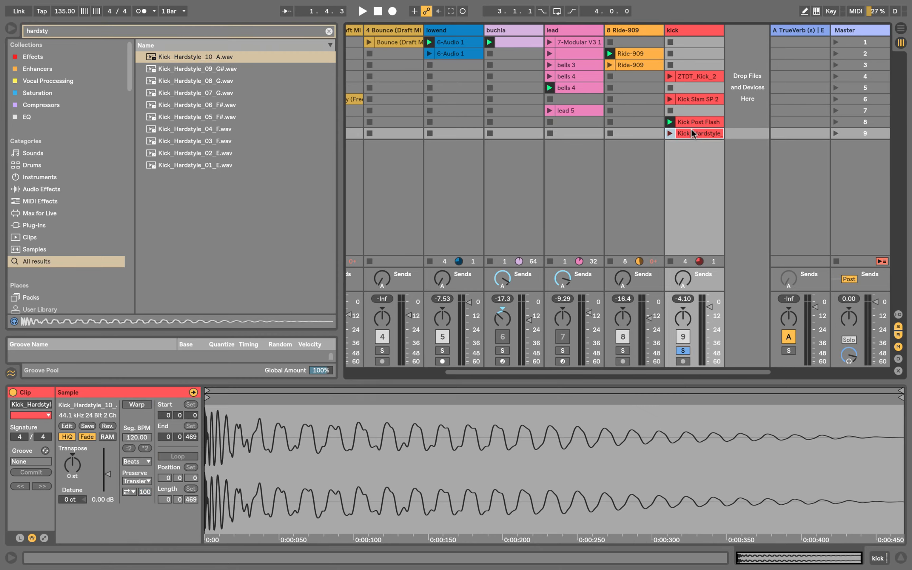
{"action": "left_click", "coordinate": [329, 32]}
{"action": "double_click", "coordinate": [704, 133]}
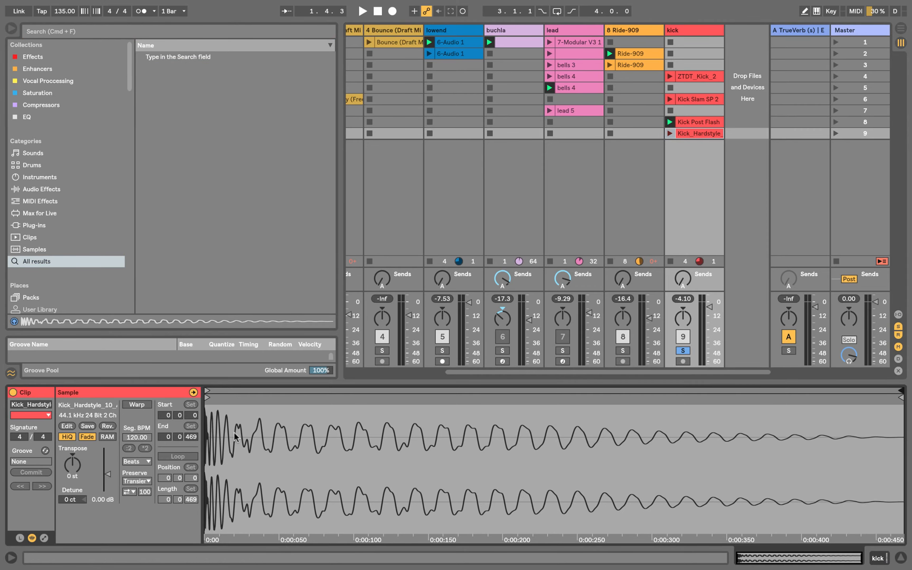
Turn on Warp and Loop for the Kick_Hardstyle clip and set its loop length to one beat.
{"action": "left_click", "coordinate": [132, 406]}
{"action": "left_click", "coordinate": [176, 456]}
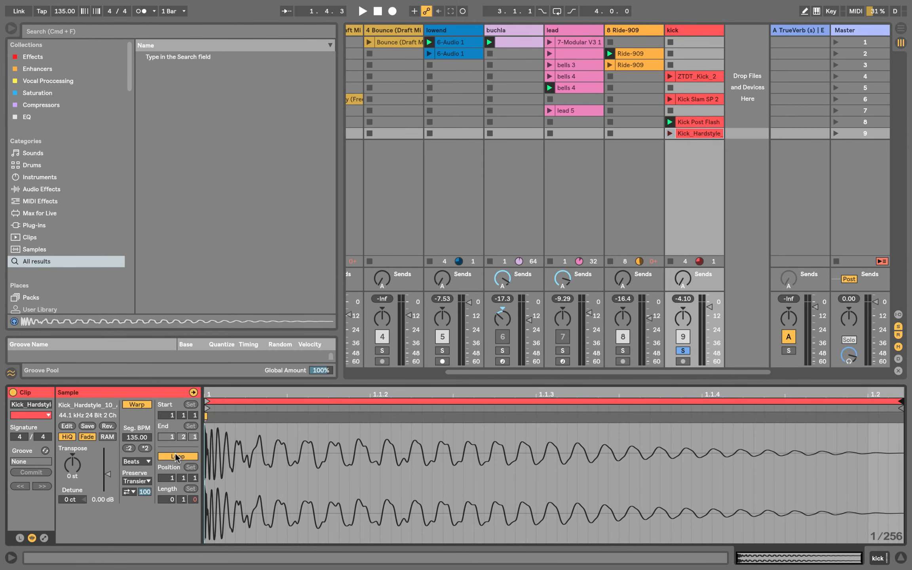
{"action": "left_click_drag", "start_coordinate": [900, 402], "coordinate": [376, 359]}
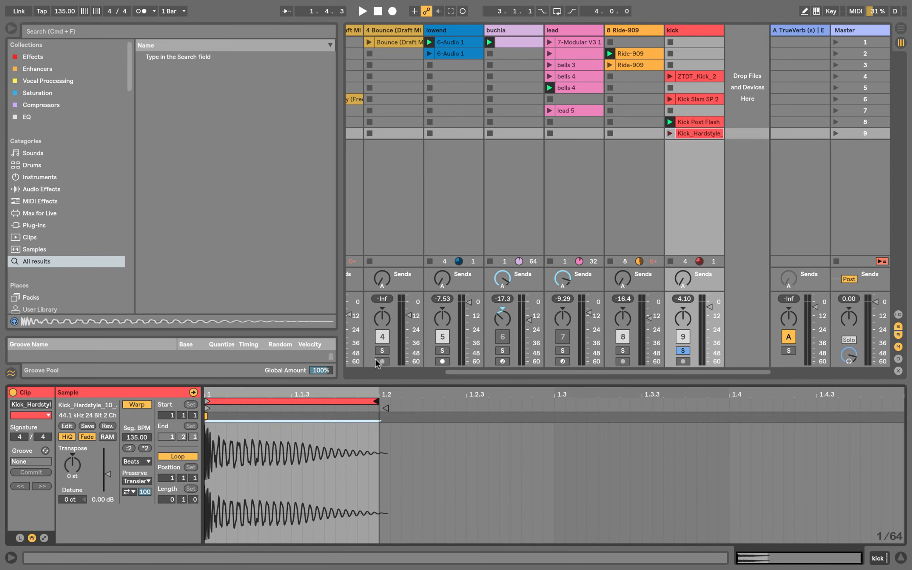
Show the ZTDT_Kick_2 clip and start playback of the set.
{"action": "left_click", "coordinate": [694, 77]}
{"action": "key", "text": "space"}
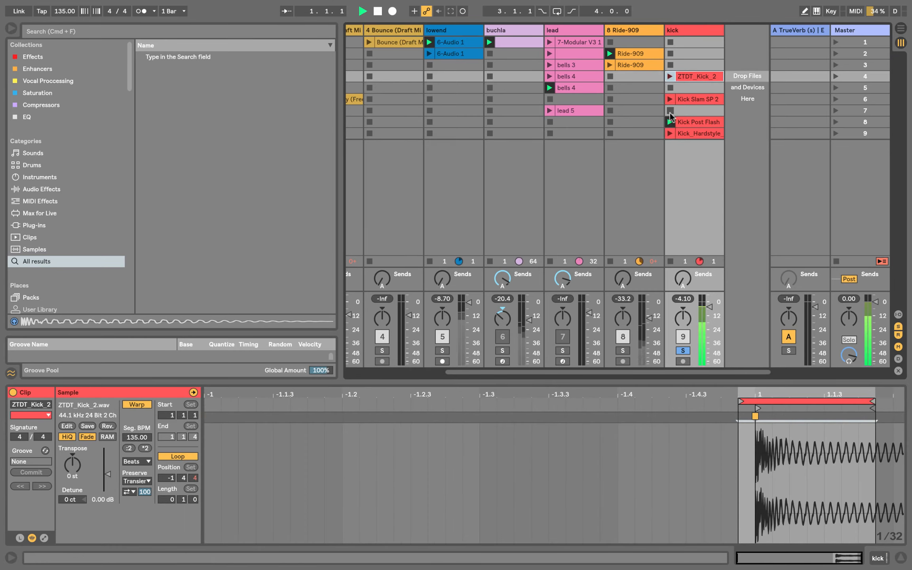
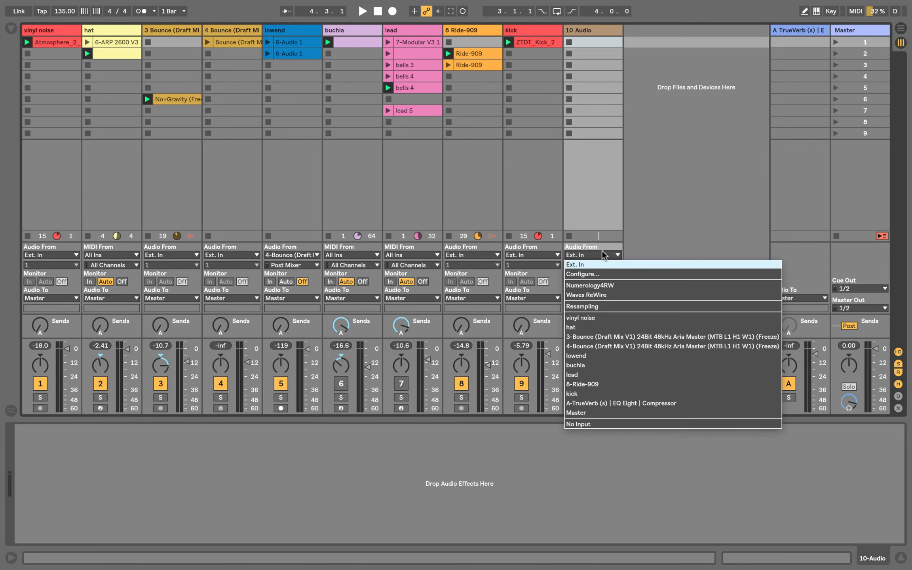
Set the 10 Audio track's input to kick and start recording into its first clip slot.
{"action": "left_click", "coordinate": [580, 394]}
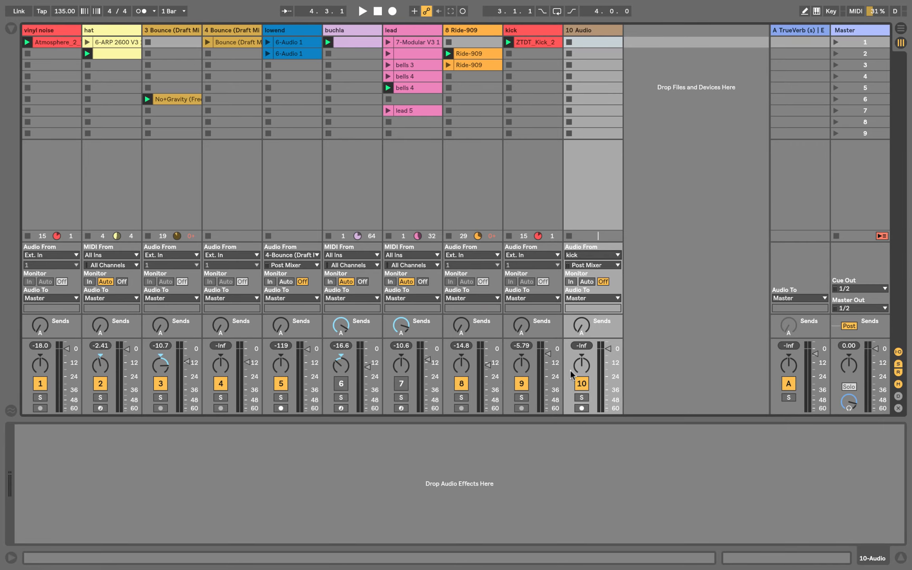
{"action": "left_click", "coordinate": [568, 42]}
Raise the ZTDT_Kick_2 clip's Texture Grain Size to 263.00 and Flux to 77.34 while recording.
{"action": "left_click", "coordinate": [537, 32]}
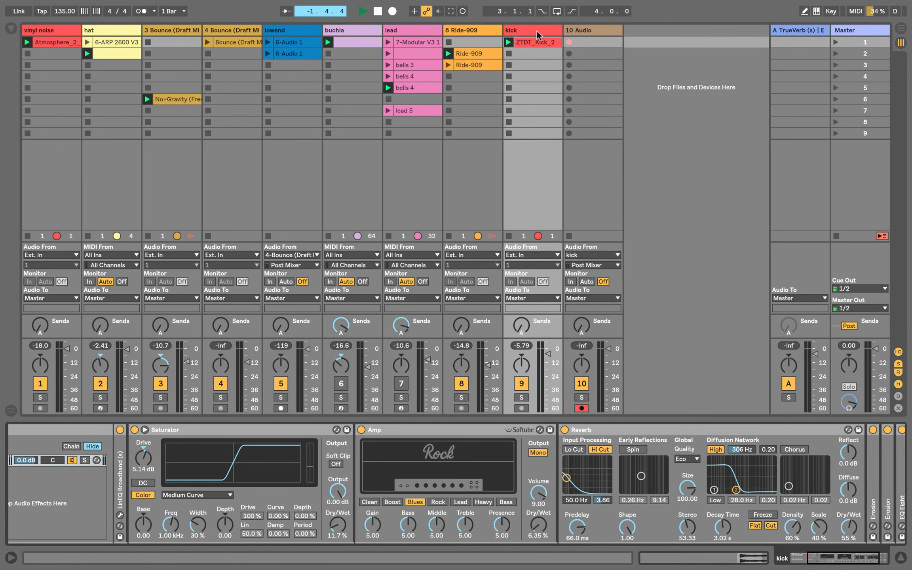
{"action": "double_click", "coordinate": [531, 40]}
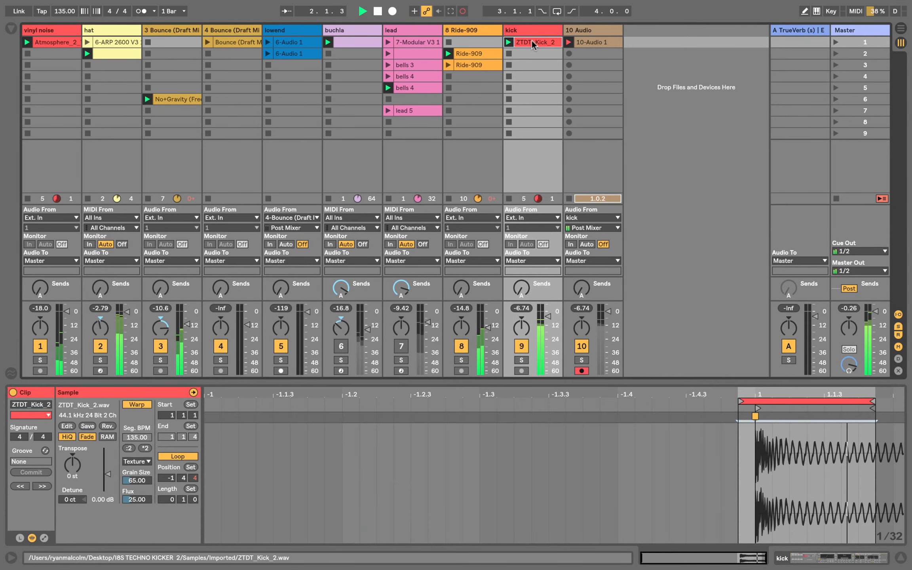
{"action": "scroll", "coordinate": [136, 482], "scroll_direction": "up", "scroll_amount": 10}
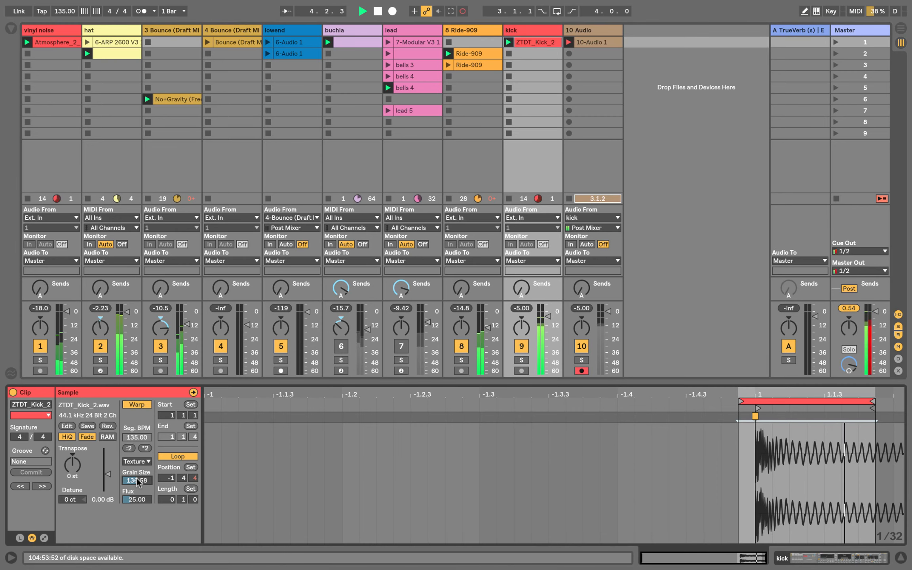
{"action": "left_click_drag", "start_coordinate": [137, 481], "coordinate": [137, 456]}
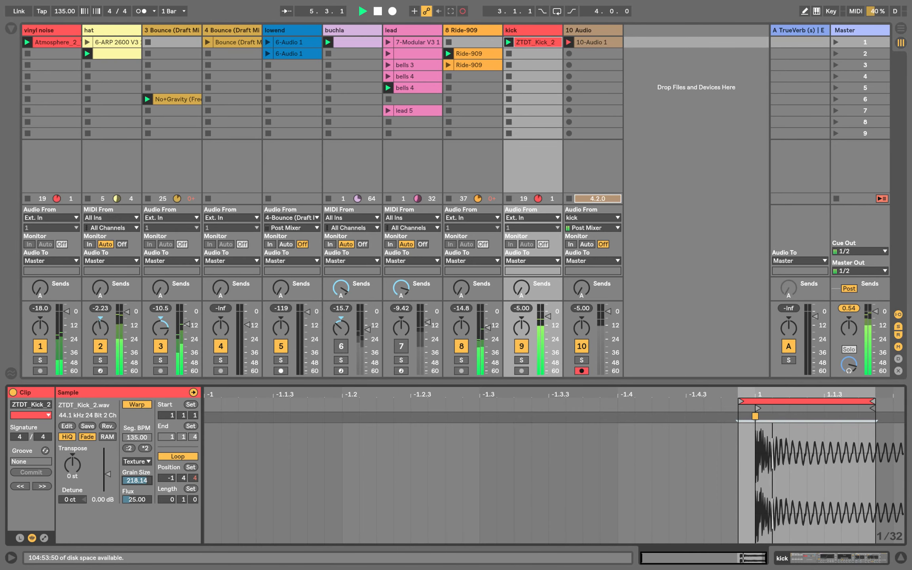
{"action": "scroll", "coordinate": [140, 499], "scroll_direction": "up", "scroll_amount": 10}
{"action": "scroll", "coordinate": [140, 501], "scroll_direction": "up", "scroll_amount": 4}
{"action": "scroll", "coordinate": [138, 479], "scroll_direction": "up", "scroll_amount": 5}
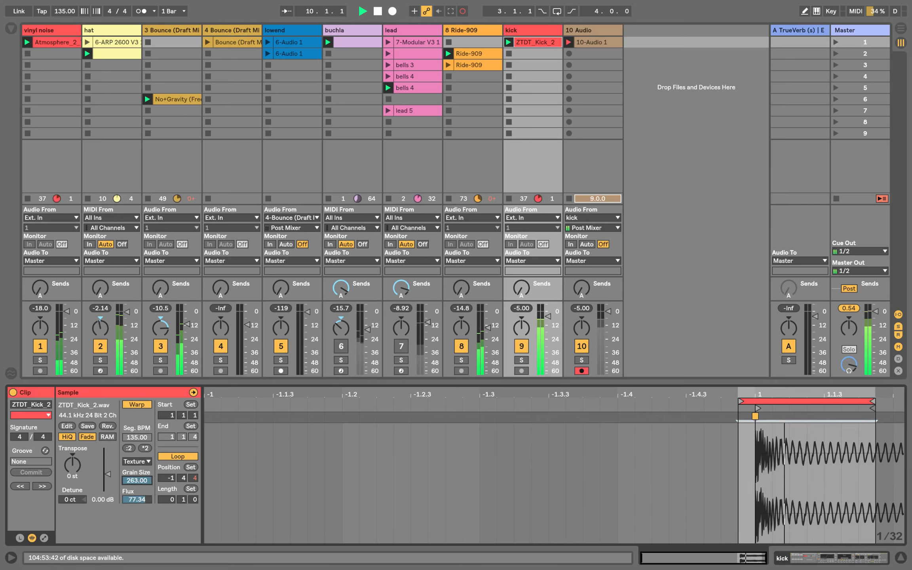
Switch the kick clip's warp mode to Tones with a Grain Size of 30.16 and transpose it to -5 st.
{"action": "left_click", "coordinate": [138, 460]}
{"action": "left_click", "coordinate": [135, 477]}
{"action": "mouse_move", "coordinate": [136, 493]}
{"action": "left_mouse_down"}
{"action": "mouse_move", "coordinate": [136, 469]}
{"action": "mouse_move", "coordinate": [136, 491]}
{"action": "left_mouse_up"}
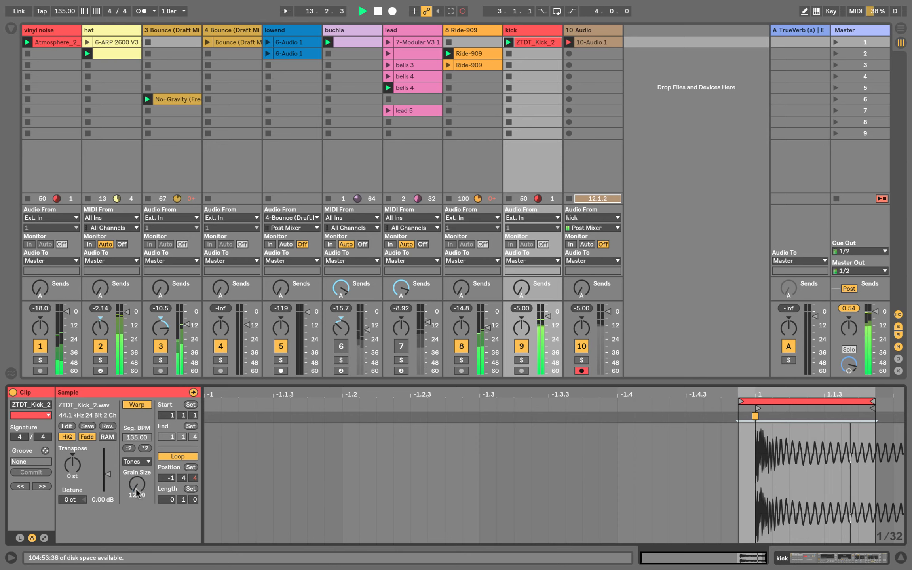
{"action": "left_click_drag", "start_coordinate": [80, 469], "coordinate": [80, 477]}
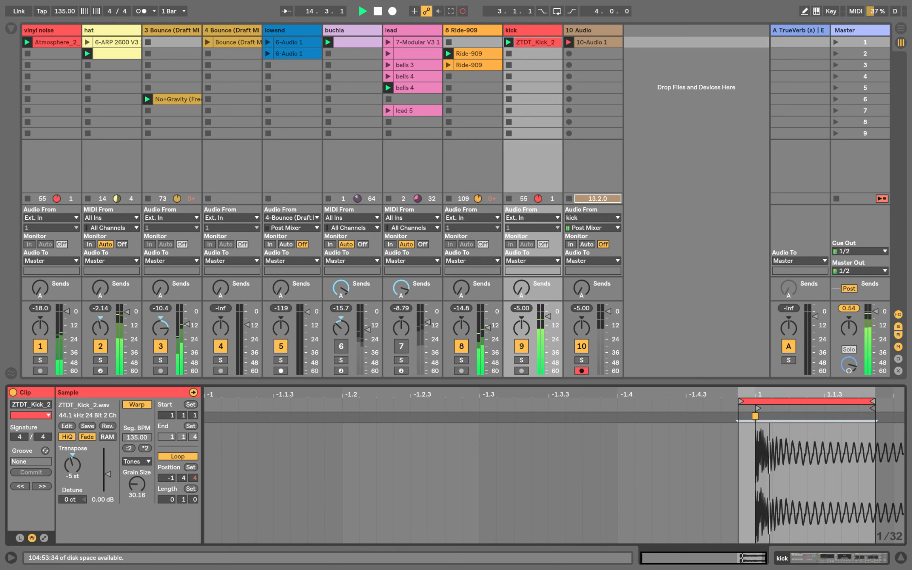
Change the kick clip's warp mode to Texture, with Grain Size 48.90 and Flux 100.00.
{"action": "left_click", "coordinate": [136, 461]}
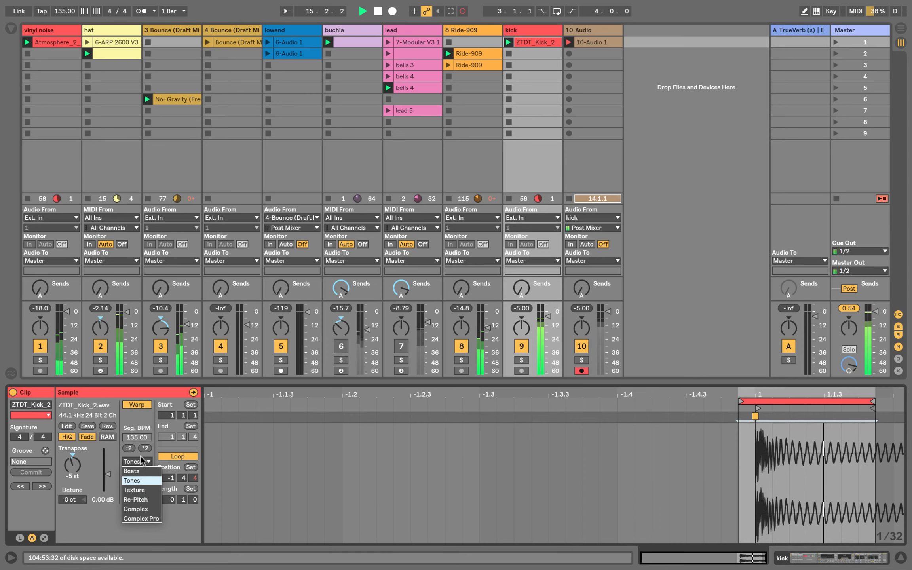
{"action": "left_click", "coordinate": [142, 491]}
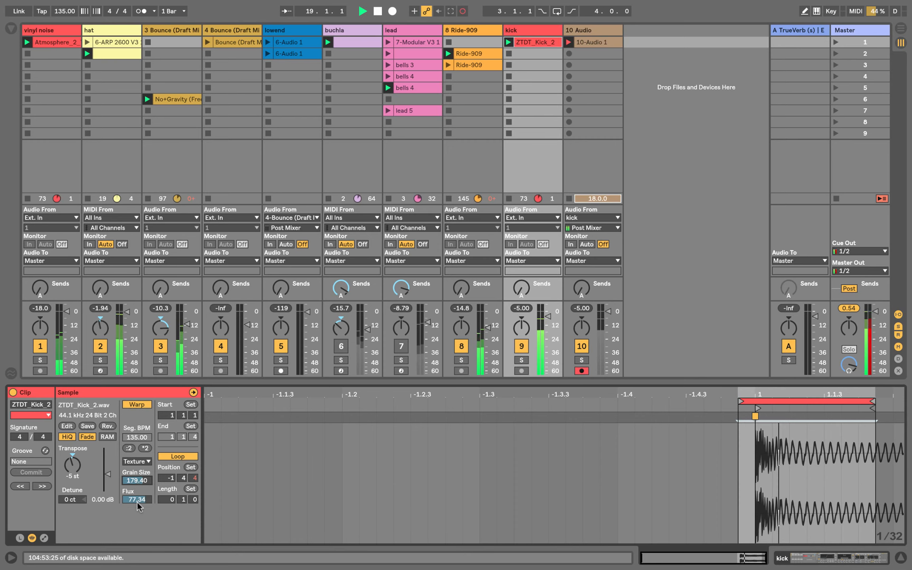
{"action": "left_click_drag", "start_coordinate": [138, 498], "coordinate": [141, 459]}
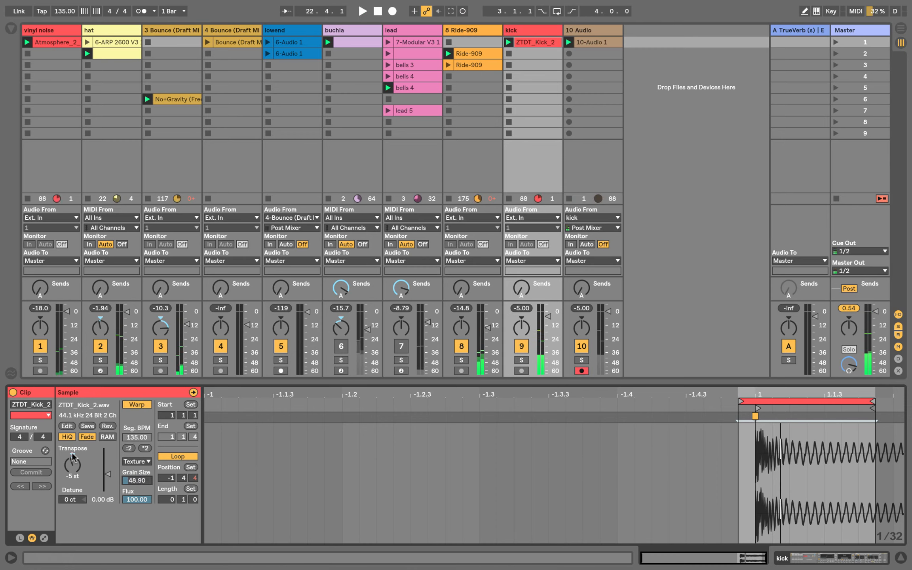
Set the ZTDT_Kick_2 clip's warp mode to Beats.
{"action": "left_click", "coordinate": [138, 462]}
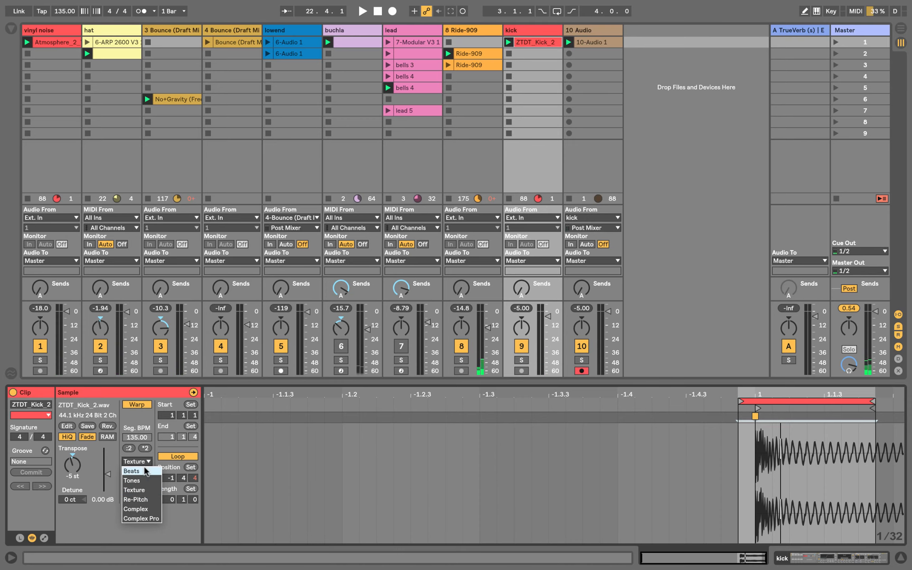
{"action": "left_click", "coordinate": [133, 470]}
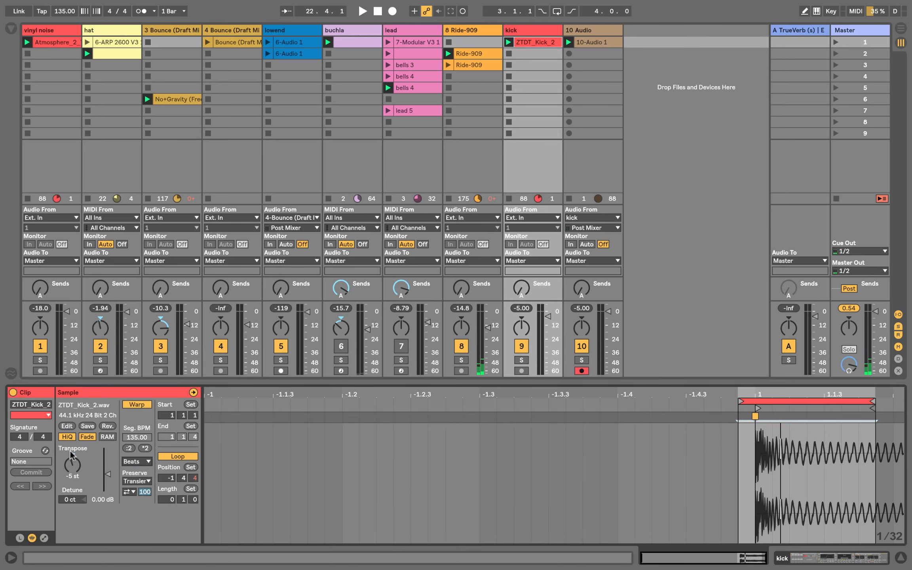
Turn on the L1+ Ultramaximizer on the Master track and solo the 10 Audio track.
{"action": "left_click", "coordinate": [509, 199]}
{"action": "left_click", "coordinate": [594, 35]}
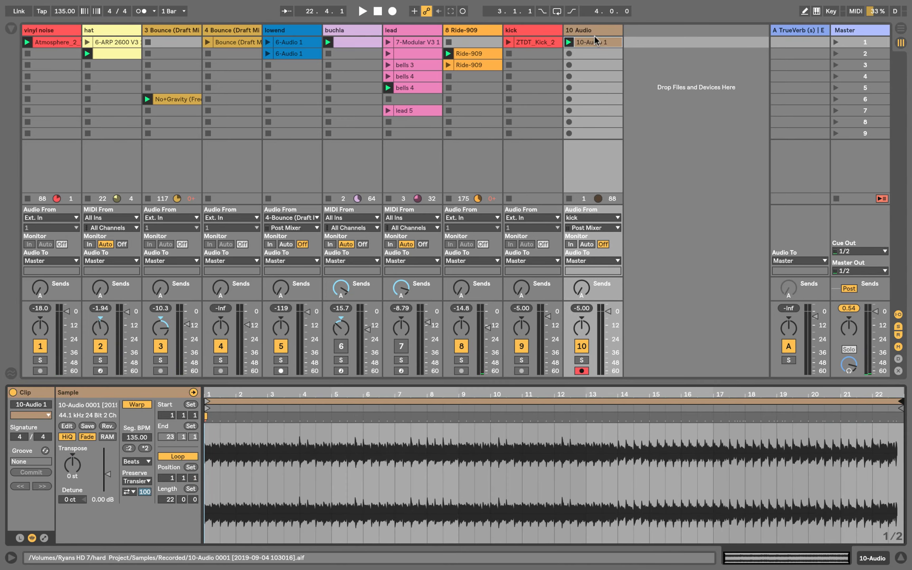
{"action": "left_click", "coordinate": [848, 29]}
{"action": "left_click", "coordinate": [30, 430]}
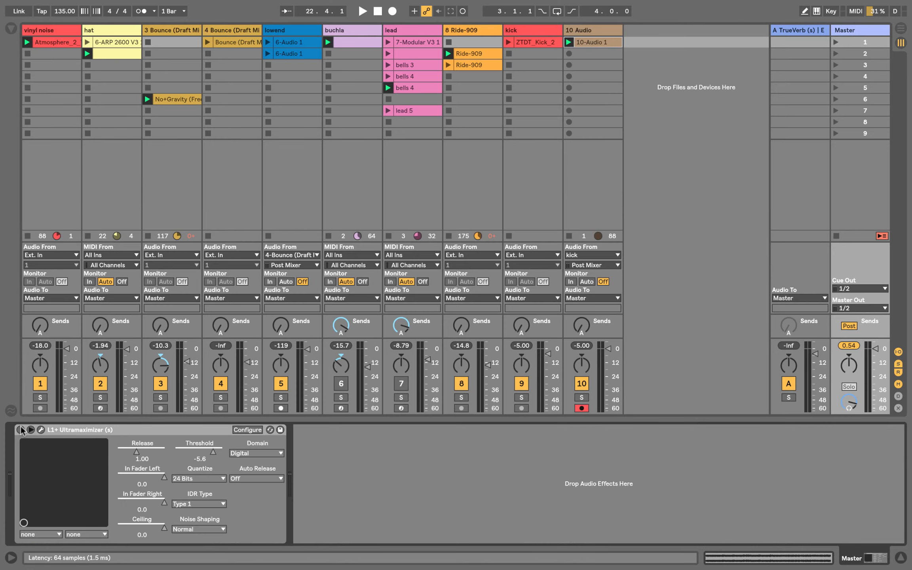
{"action": "left_click", "coordinate": [581, 397]}
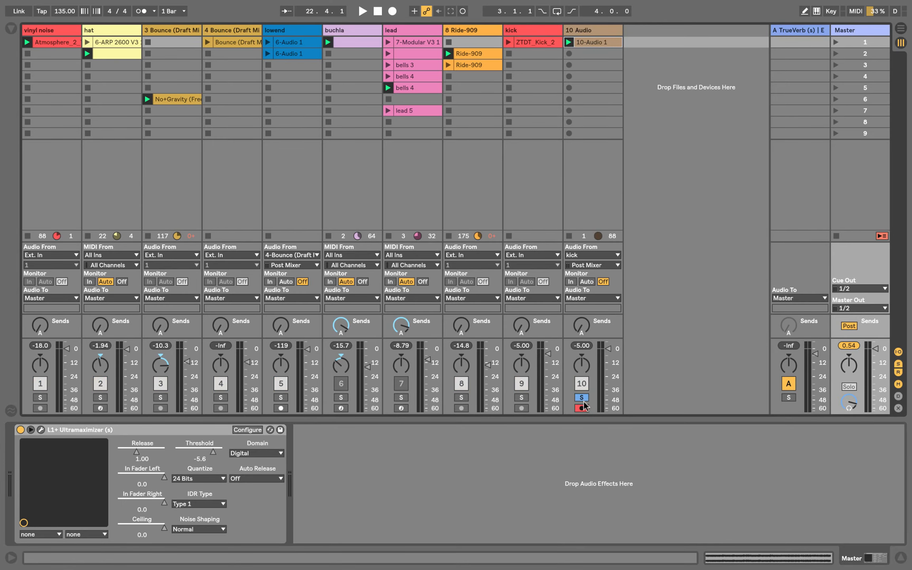
Shorten the recorded 10-Audio 1 clip's loop to about one beat at 7.2.1 and play it soloed.
{"action": "left_click", "coordinate": [589, 43]}
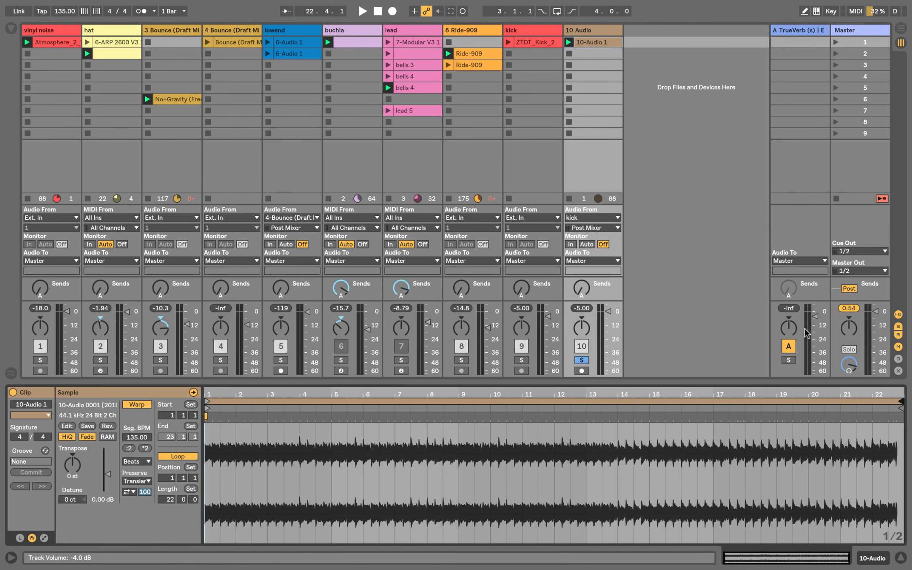
{"action": "mouse_move", "coordinate": [904, 403]}
{"action": "left_mouse_down"}
{"action": "mouse_move", "coordinate": [234, 401]}
{"action": "mouse_move", "coordinate": [411, 407]}
{"action": "mouse_move", "coordinate": [404, 401]}
{"action": "left_mouse_up"}
{"action": "key", "text": "space"}
{"action": "key", "text": "space"}
{"action": "key", "text": "space"}
{"action": "key", "text": "space"}
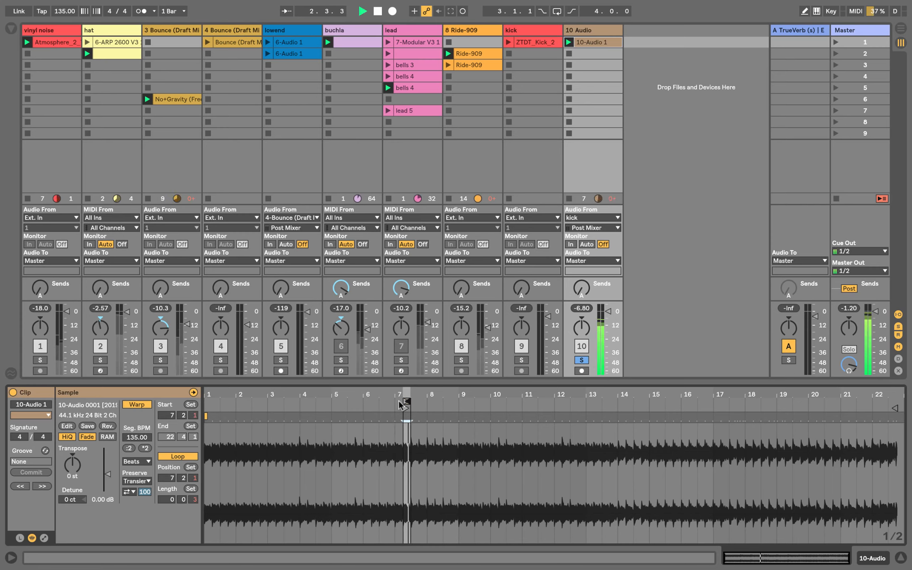
Move the 10-Audio 1 clip's one-beat loop to 13.4.1 and play it unsoloed with the other tracks.
{"action": "left_click_drag", "start_coordinate": [407, 400], "coordinate": [612, 409]}
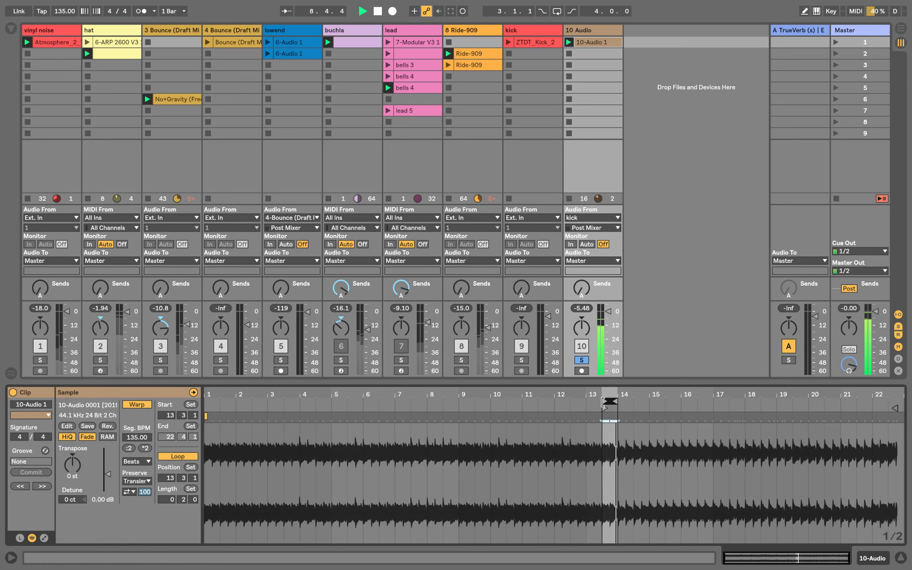
{"action": "mouse_move", "coordinate": [605, 400]}
{"action": "left_mouse_down"}
{"action": "mouse_move", "coordinate": [620, 399]}
{"action": "mouse_move", "coordinate": [613, 400]}
{"action": "left_mouse_up"}
{"action": "left_click", "coordinate": [583, 360]}
{"action": "key", "text": "space"}
{"action": "key", "text": "space"}
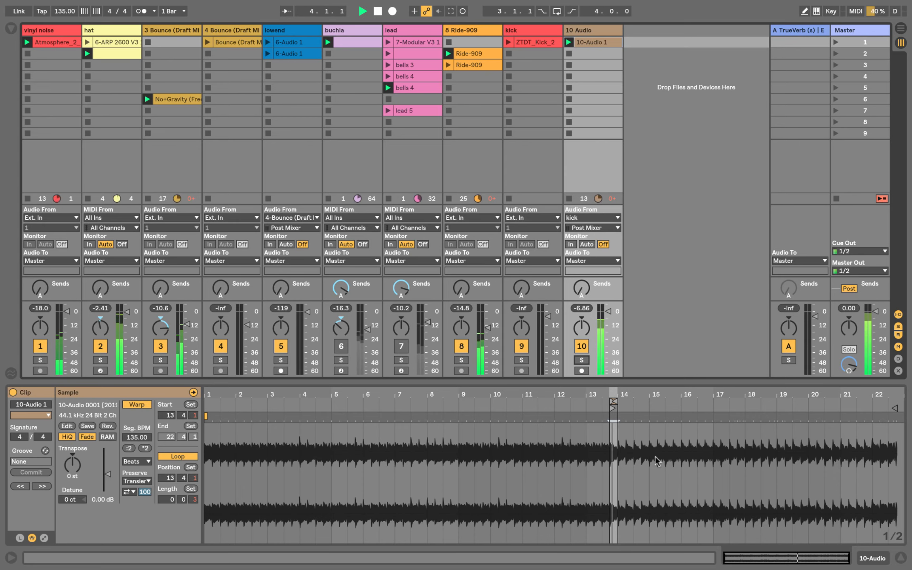
Try to align the kick in the loop at 13.4.1 using a warp marker.
{"action": "left_click_drag", "start_coordinate": [763, 552], "coordinate": [789, 567]}
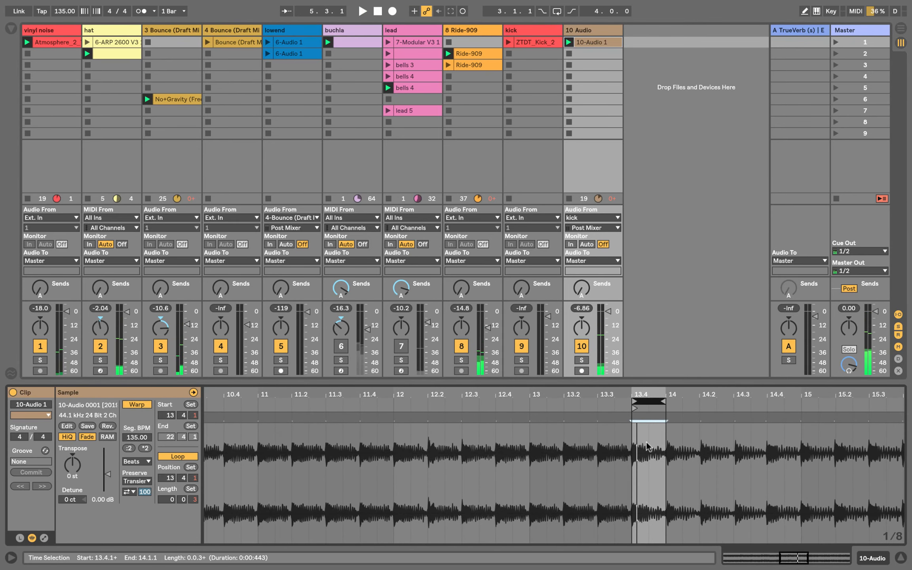
{"action": "left_click", "coordinate": [632, 414]}
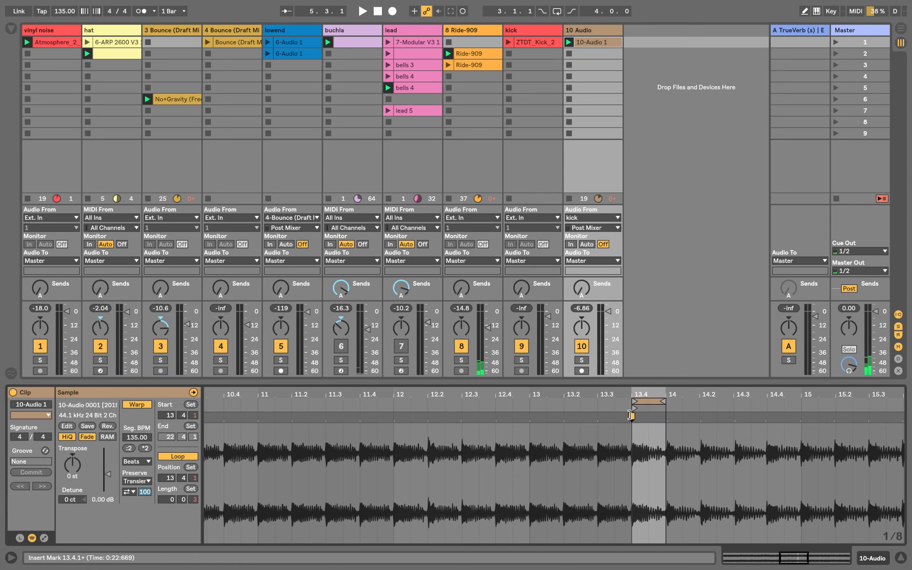
{"action": "left_click_drag", "start_coordinate": [632, 415], "coordinate": [631, 415]}
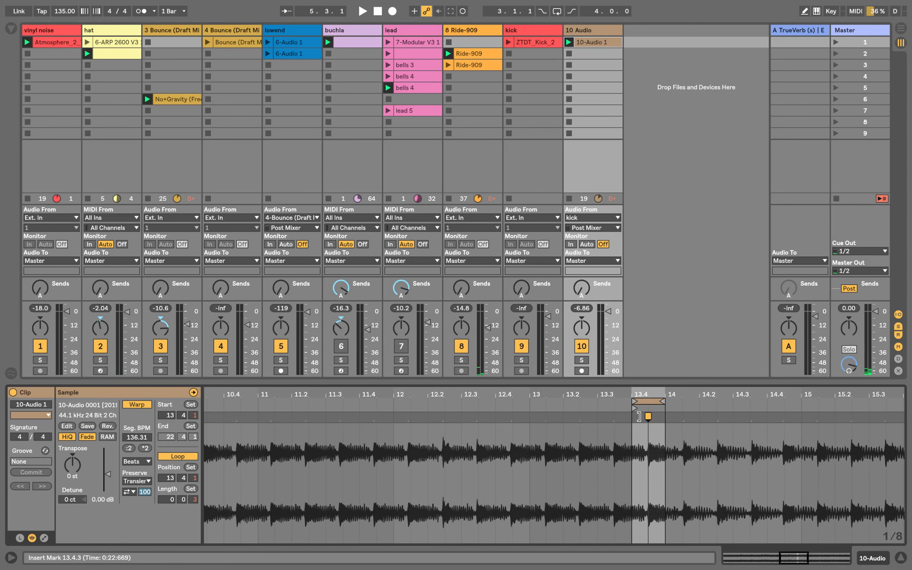
{"action": "left_click", "coordinate": [649, 423]}
{"action": "key", "text": "space"}
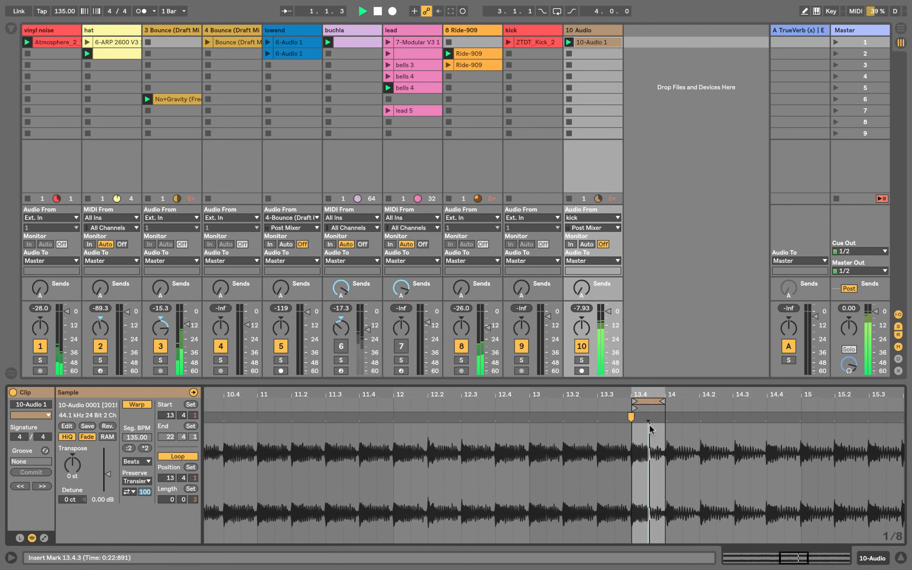
{"action": "key", "text": "space"}
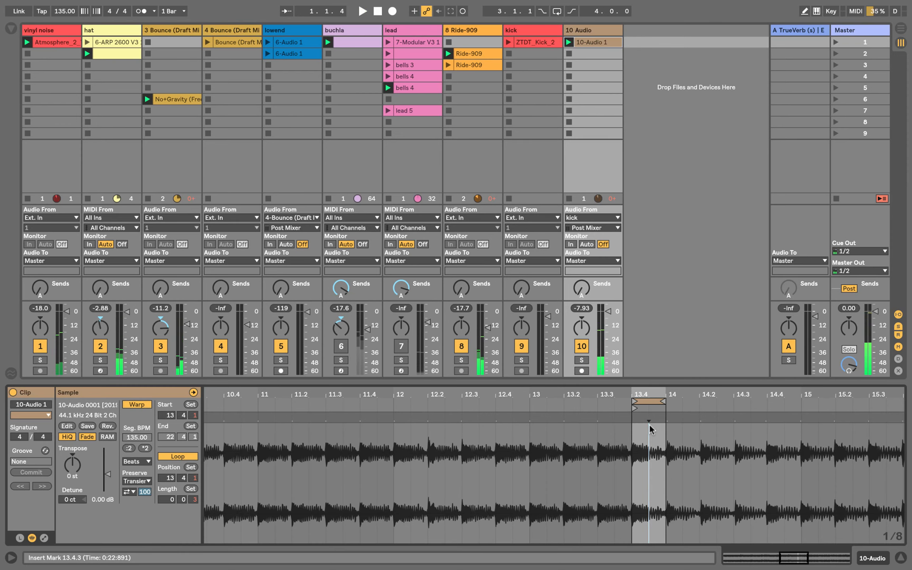
Move the 10-Audio 1 clip's loop to 14.1.1 and listen to it in the mix.
{"action": "scroll", "coordinate": [600, 469], "scroll_direction": "right", "scroll_amount": 3}
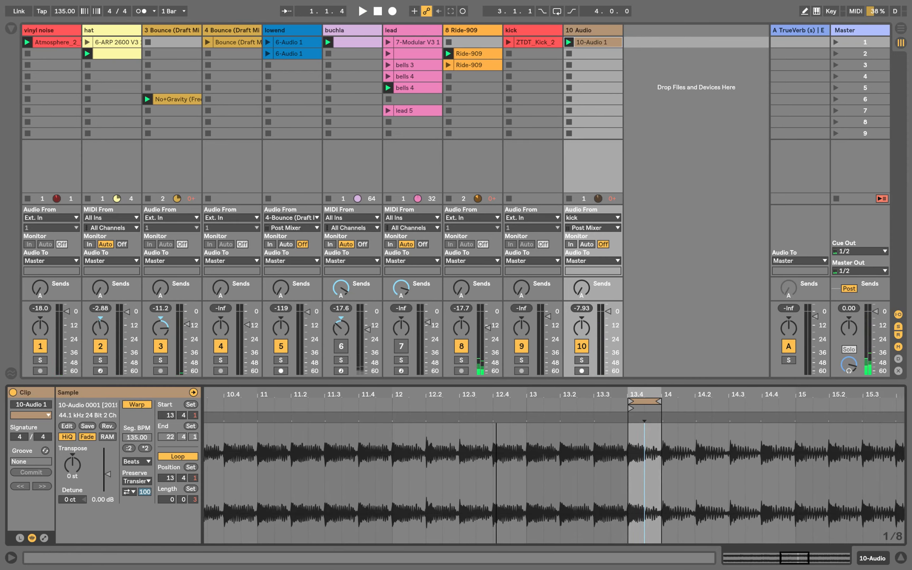
{"action": "key", "text": "space"}
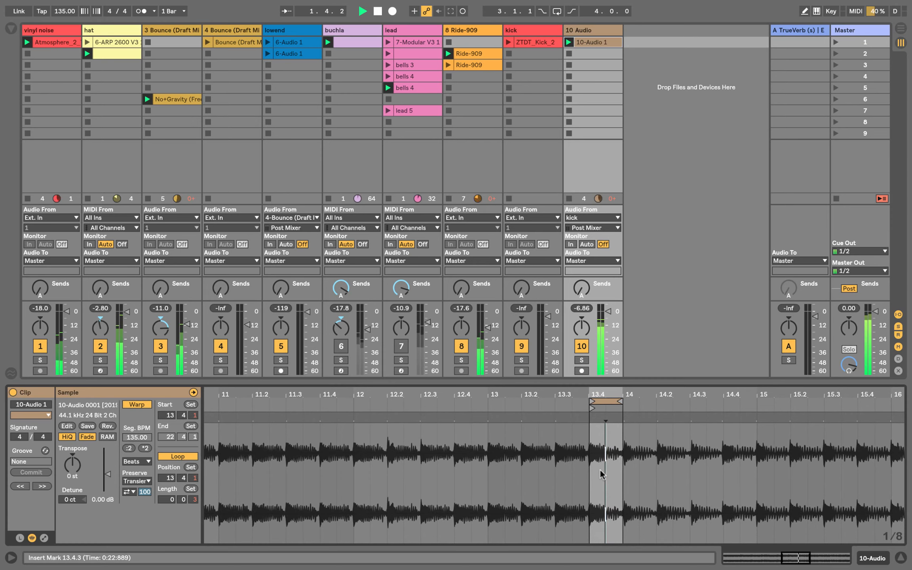
{"action": "left_click", "coordinate": [602, 401]}
{"action": "left_click_drag", "start_coordinate": [601, 401], "coordinate": [634, 400]}
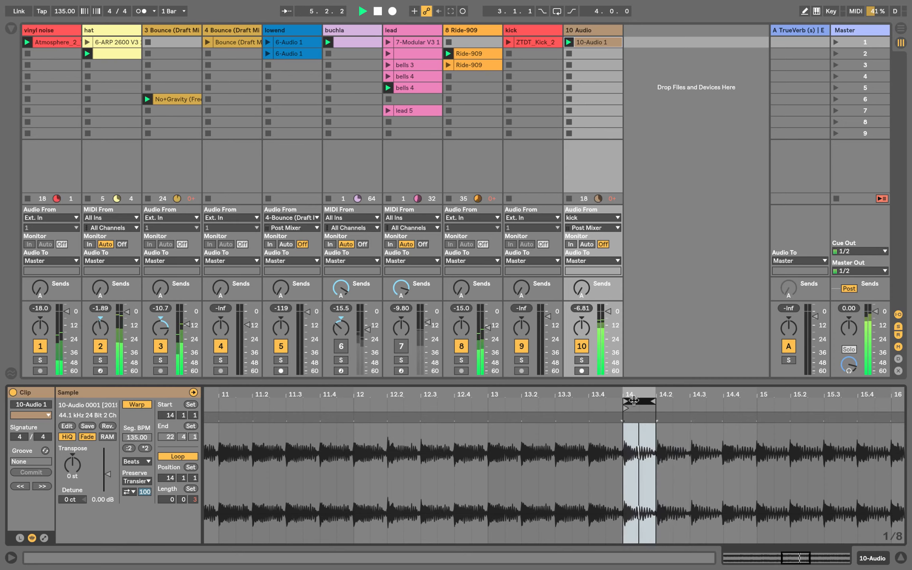
{"action": "key", "text": "space"}
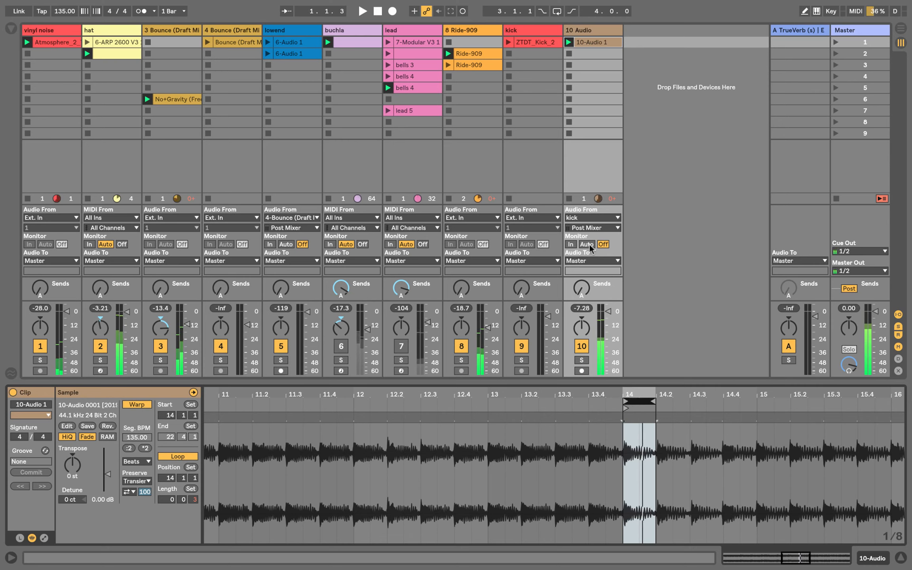
Duplicate the 10-Audio 1 clip into the second slot, move the copy's loop to 13.4.1, and launch it.
{"action": "left_click", "coordinate": [596, 41]}
{"action": "key", "text": "super+d"}
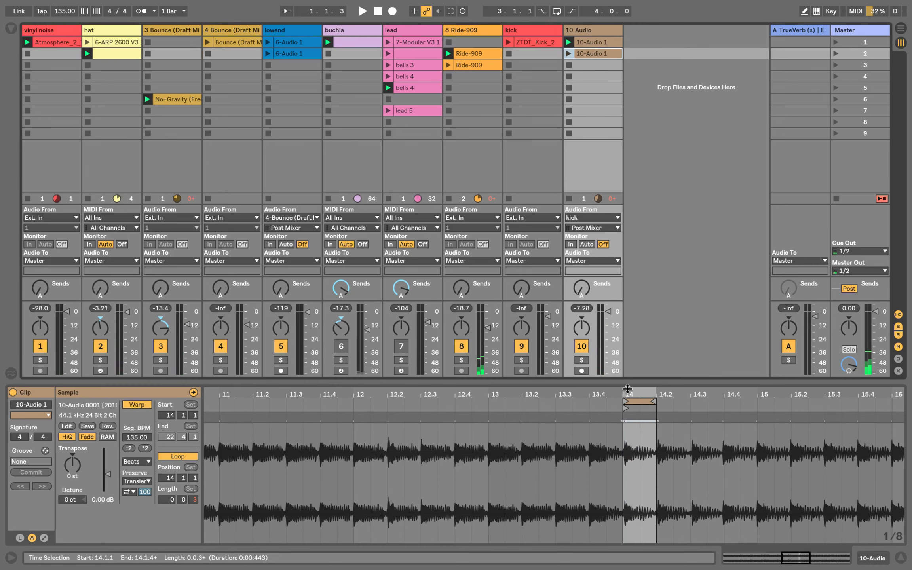
{"action": "left_click_drag", "start_coordinate": [637, 401], "coordinate": [604, 401]}
{"action": "key", "text": "space"}
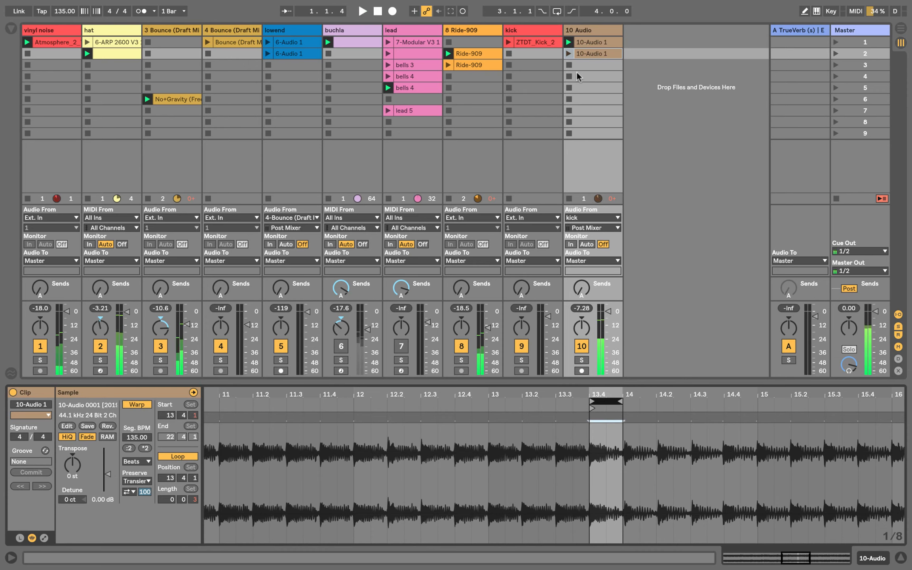
{"action": "left_click", "coordinate": [567, 53]}
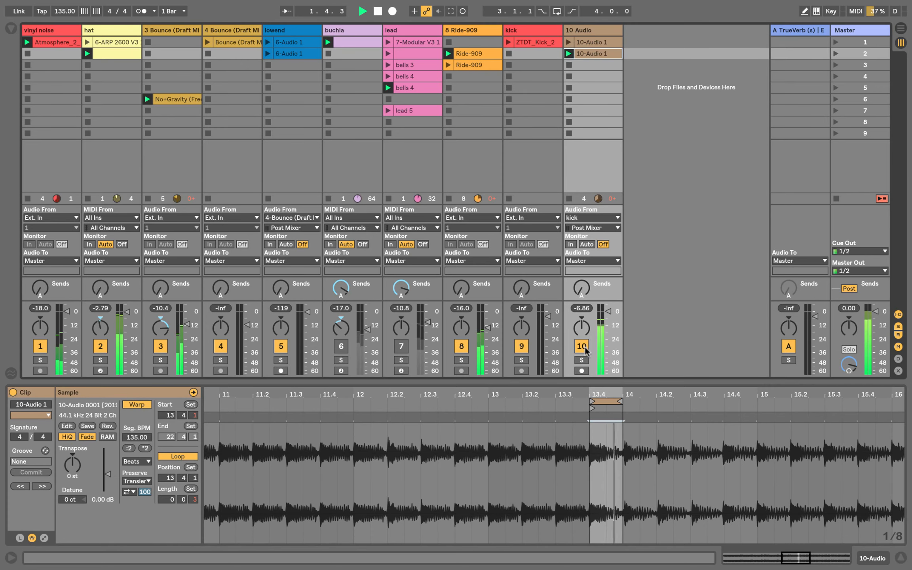
Audition the copied clip's loop at 13.1.1, 13.2.1 and 13.3.1, and return it to 13.4.1.
{"action": "mouse_move", "coordinate": [606, 401]}
{"action": "left_mouse_down"}
{"action": "mouse_move", "coordinate": [573, 397]}
{"action": "mouse_move", "coordinate": [605, 398]}
{"action": "left_mouse_up"}
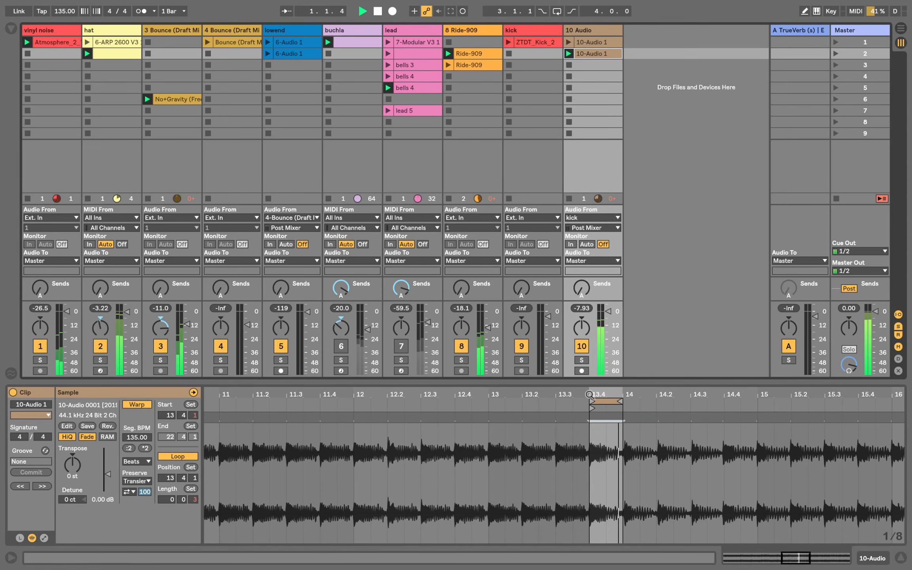
{"action": "left_click_drag", "start_coordinate": [589, 395], "coordinate": [499, 401]}
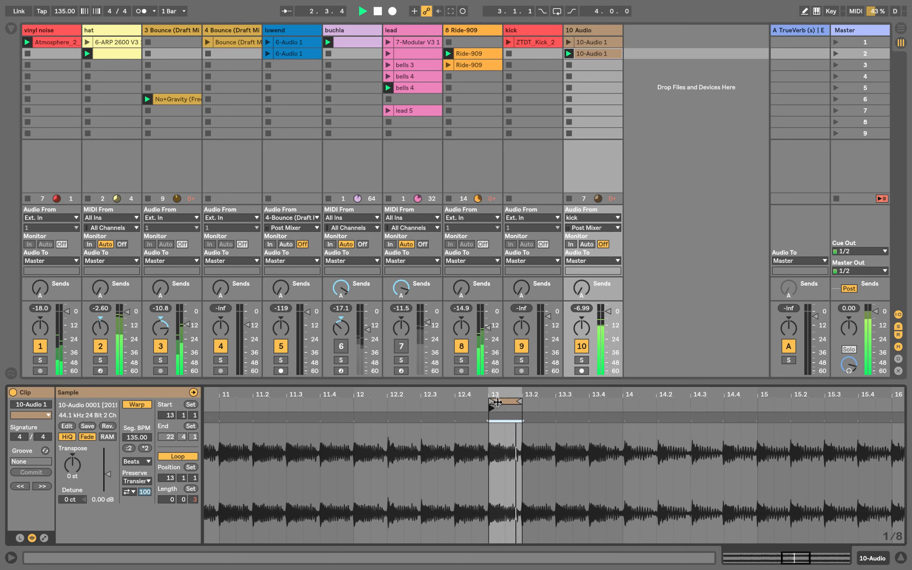
{"action": "left_click_drag", "start_coordinate": [515, 401], "coordinate": [539, 398]}
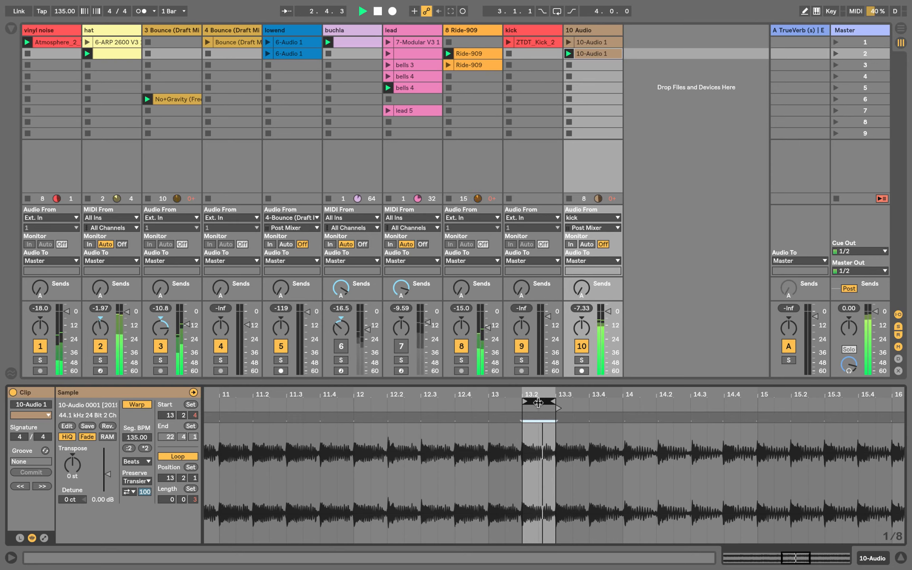
{"action": "key", "text": "Right"}
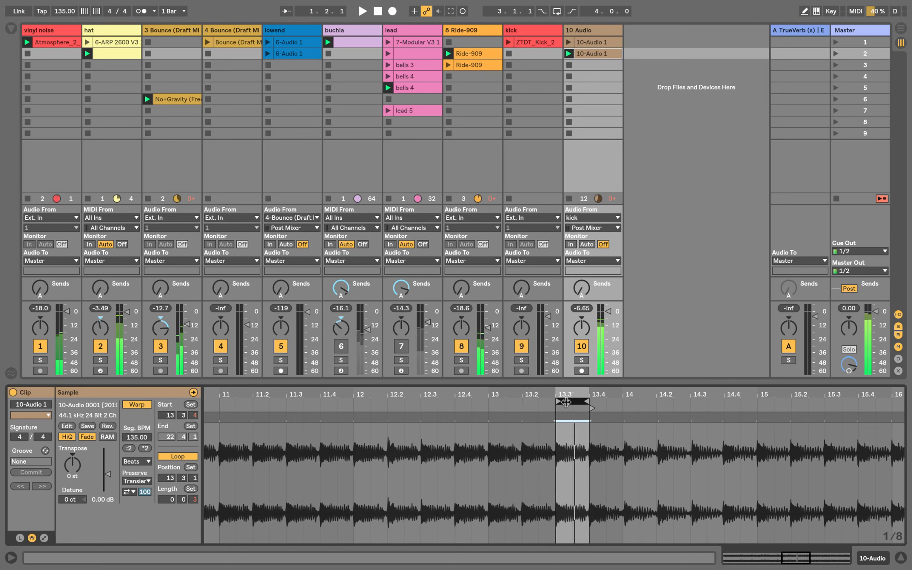
{"action": "left_click_drag", "start_coordinate": [566, 402], "coordinate": [600, 401]}
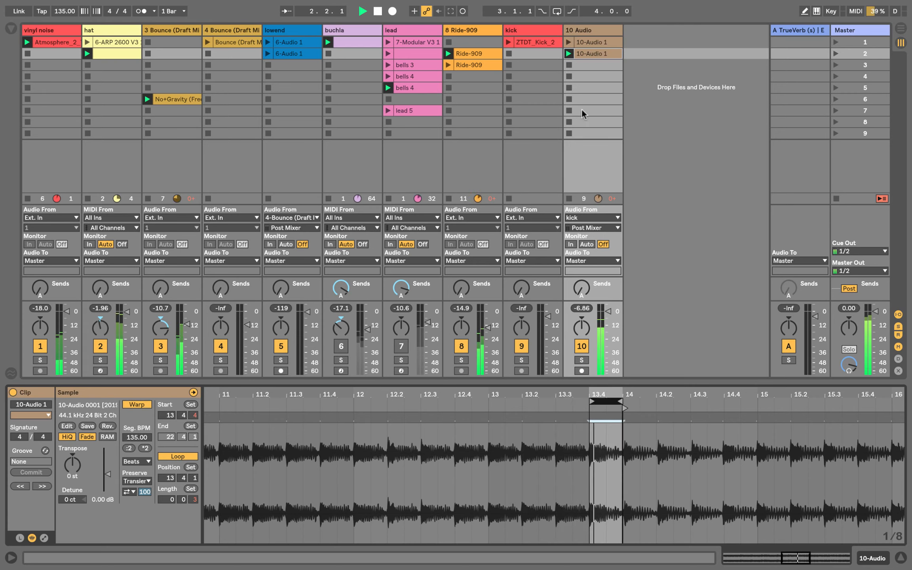
Compare the two 10-Audio 1 clips in playback and set the second clip's start marker to 13.4.1.
{"action": "left_click", "coordinate": [569, 41]}
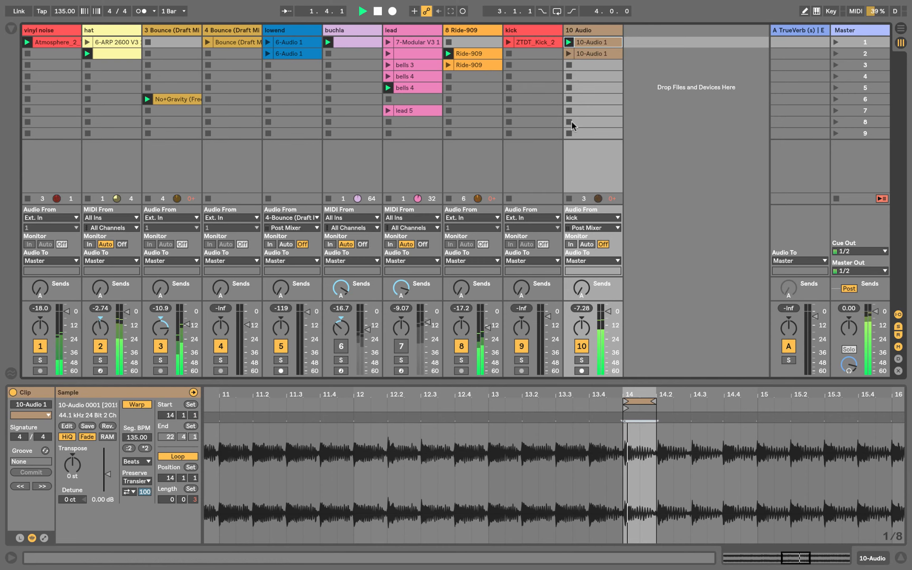
{"action": "left_click", "coordinate": [568, 54]}
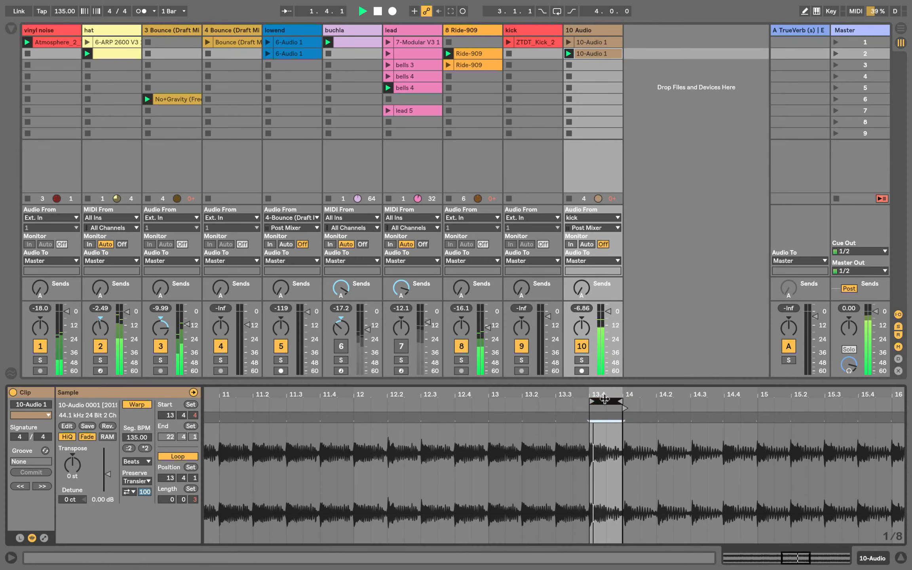
{"action": "mouse_move", "coordinate": [606, 401]}
{"action": "left_mouse_down"}
{"action": "mouse_move", "coordinate": [576, 400]}
{"action": "mouse_move", "coordinate": [621, 400]}
{"action": "mouse_move", "coordinate": [596, 408]}
{"action": "left_mouse_up"}
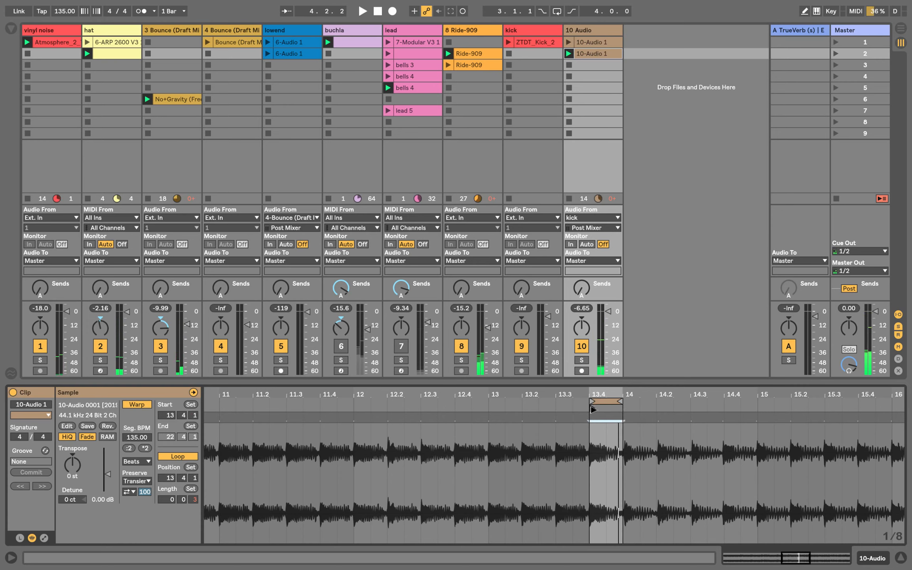
{"action": "key", "text": "space"}
Add a warp marker on the first clip's kick transient, align it to 14.1.1, and launch the clip.
{"action": "left_click", "coordinate": [582, 41]}
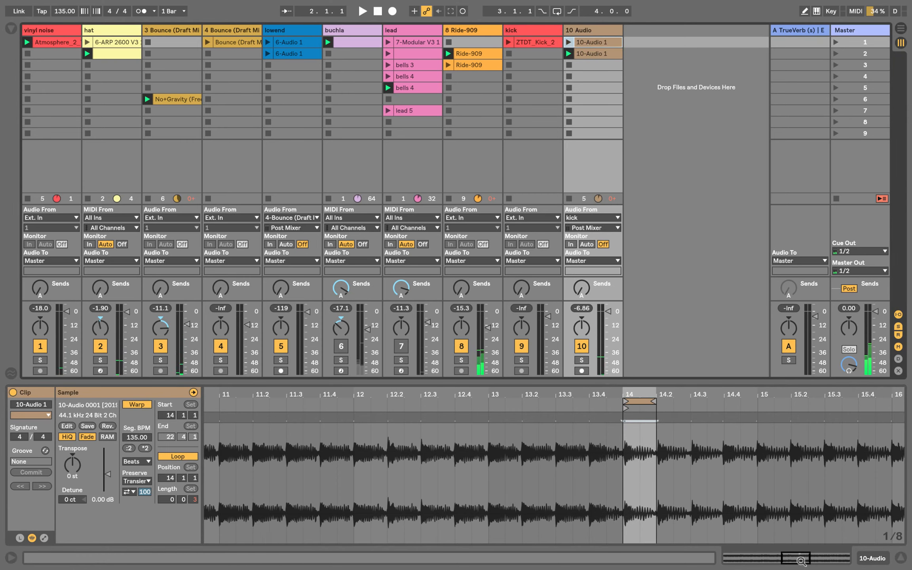
{"action": "left_click_drag", "start_coordinate": [798, 558], "coordinate": [802, 569]}
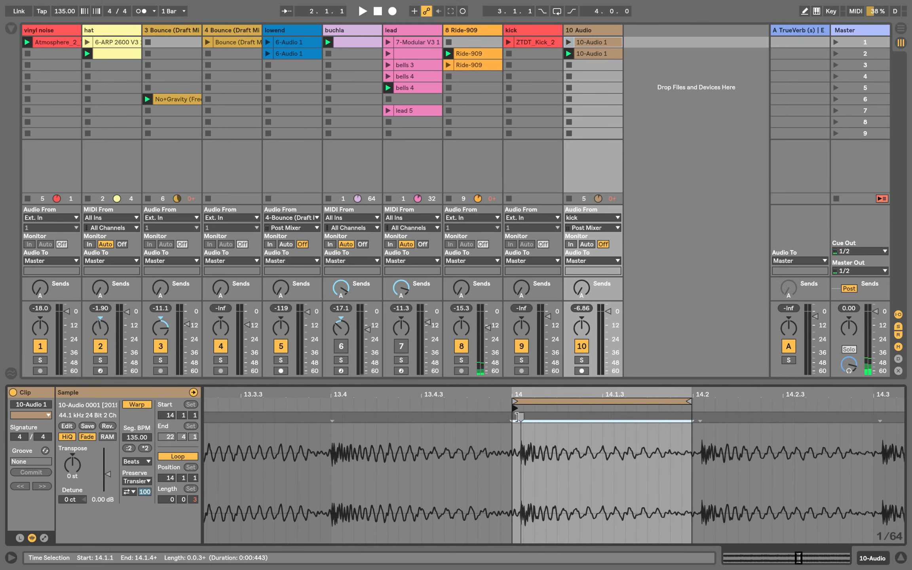
{"action": "double_click", "coordinate": [517, 417]}
{"action": "left_click_drag", "start_coordinate": [521, 417], "coordinate": [512, 416]}
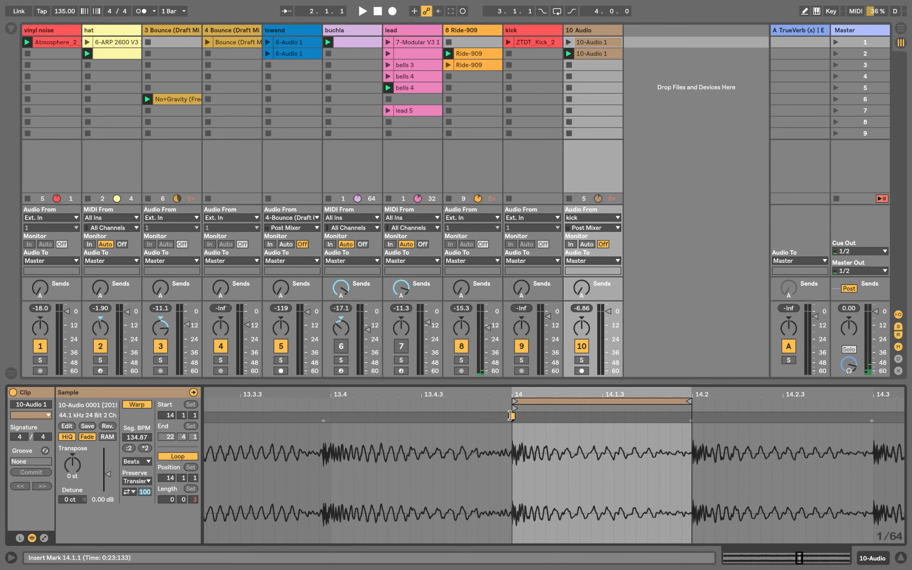
{"action": "left_click", "coordinate": [569, 42]}
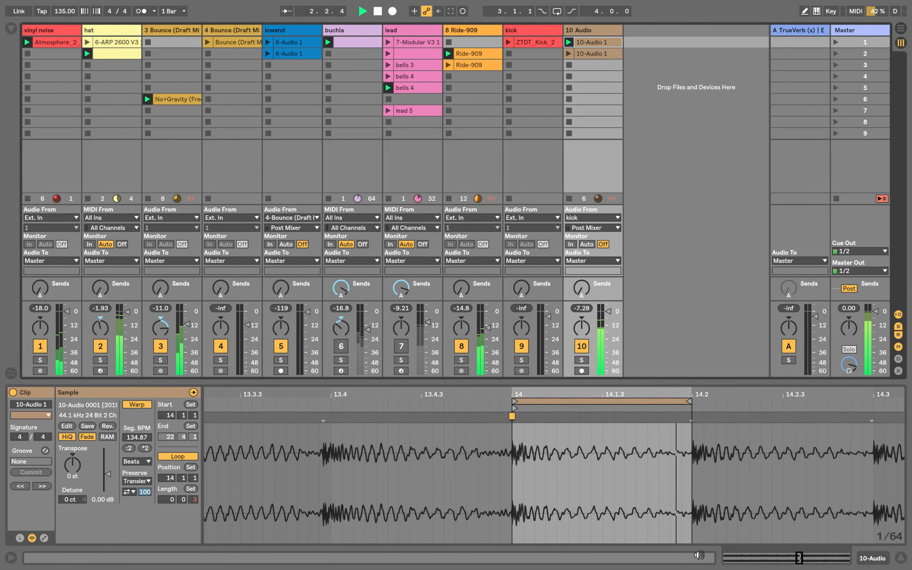
Try adding a second warp marker at the first clip's loop end near 14.2.
{"action": "double_click", "coordinate": [692, 417]}
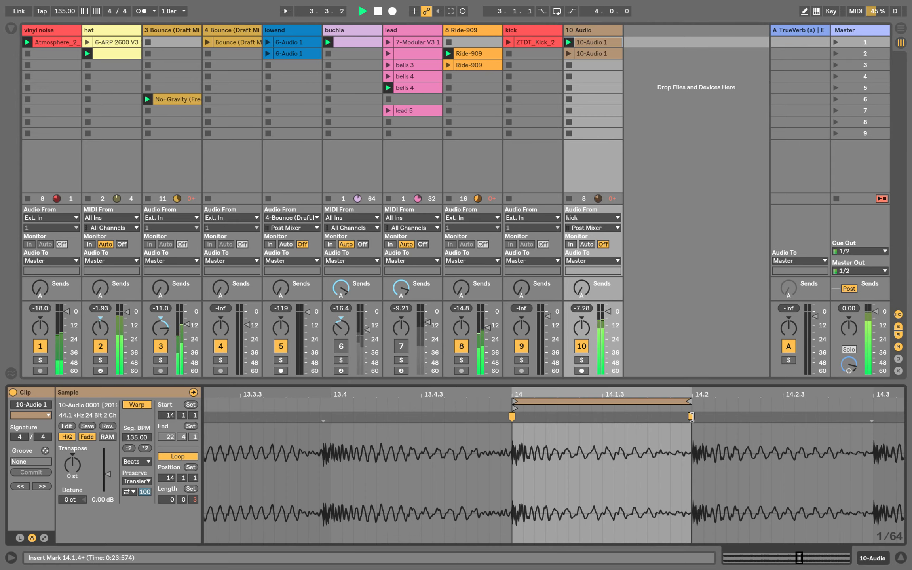
{"action": "left_click_drag", "start_coordinate": [692, 417], "coordinate": [694, 417]}
{"action": "double_click", "coordinate": [693, 417]}
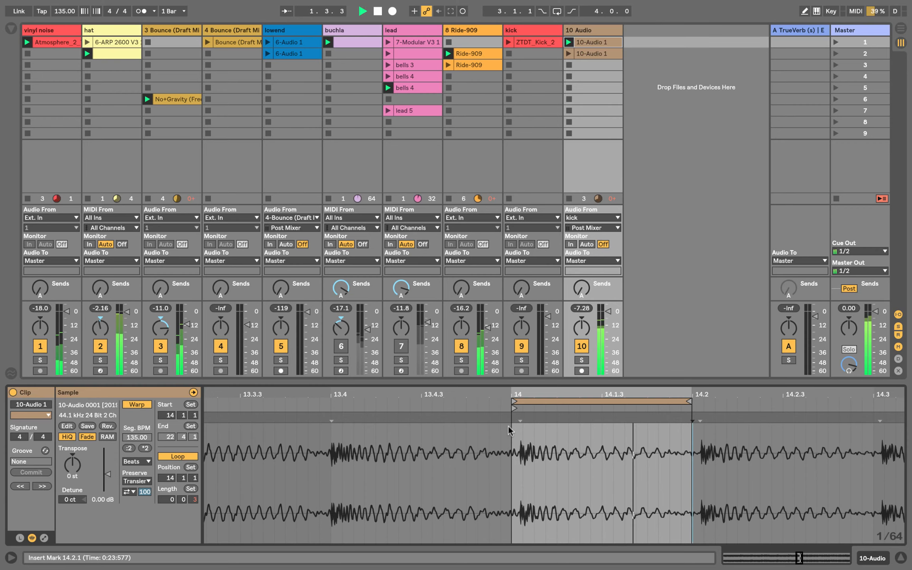
Realign the first clip's kick transient to 14.1.1 and launch the second clip for comparison.
{"action": "left_click_drag", "start_coordinate": [520, 417], "coordinate": [512, 417]}
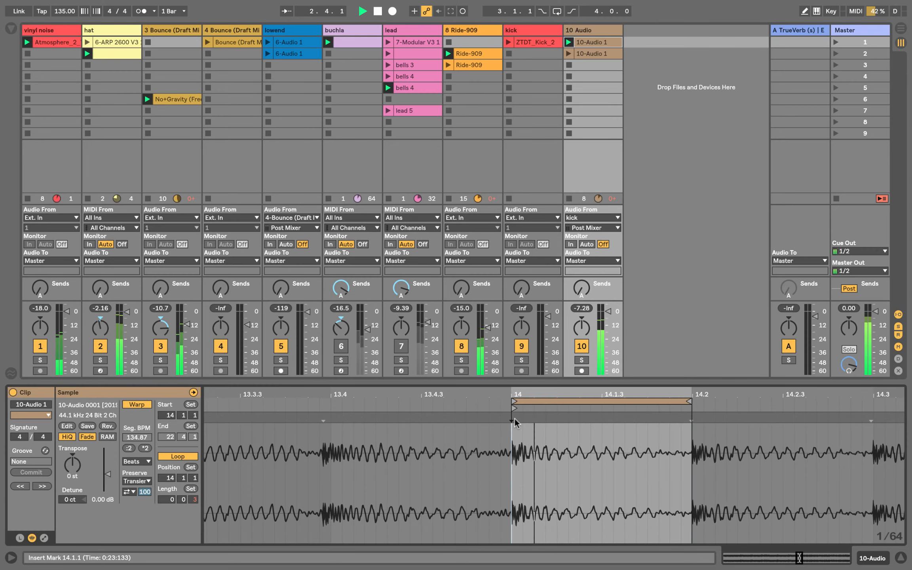
{"action": "left_click", "coordinate": [568, 53]}
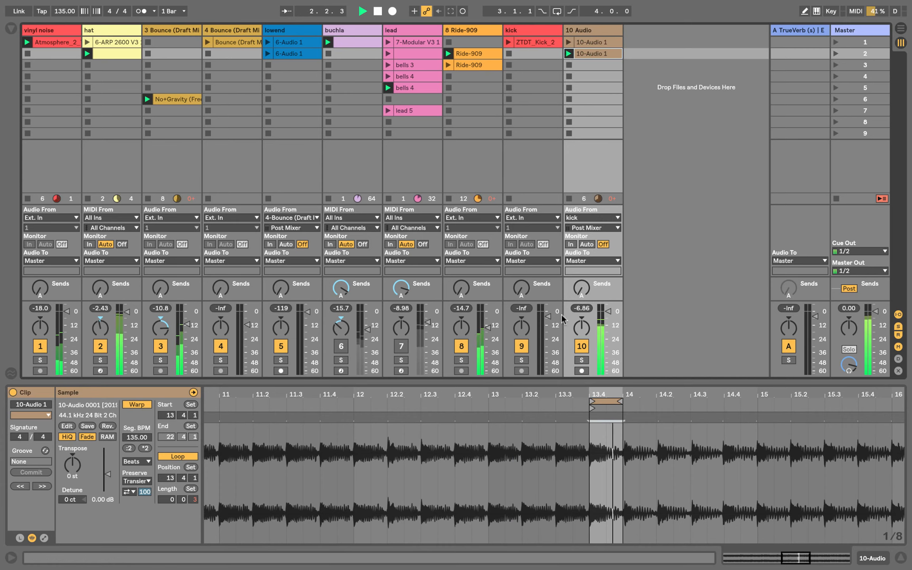
Audition the original ZTDT_Kick_2 clip soloed, and launch the first 10-Audio 1 clip in the full mix for comparison.
{"action": "left_click", "coordinate": [521, 360]}
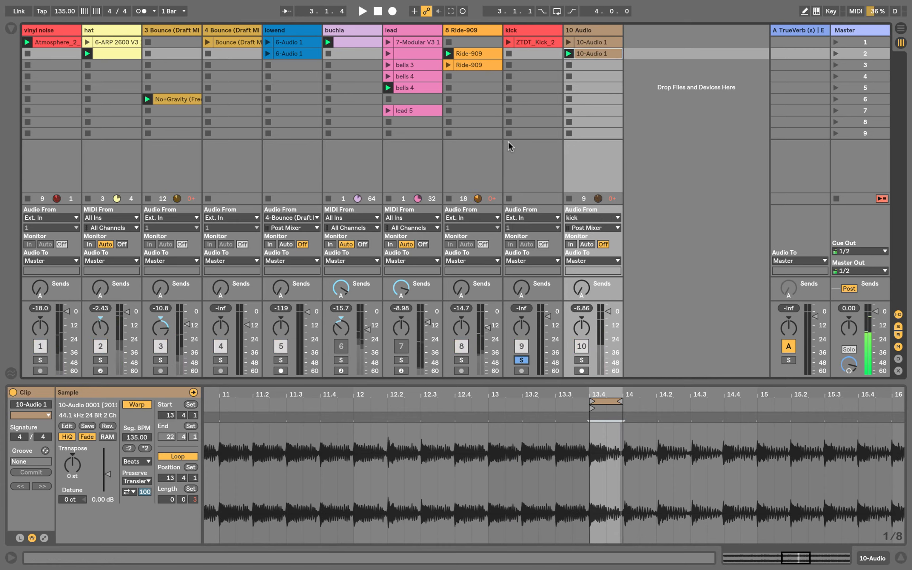
{"action": "left_click", "coordinate": [510, 43]}
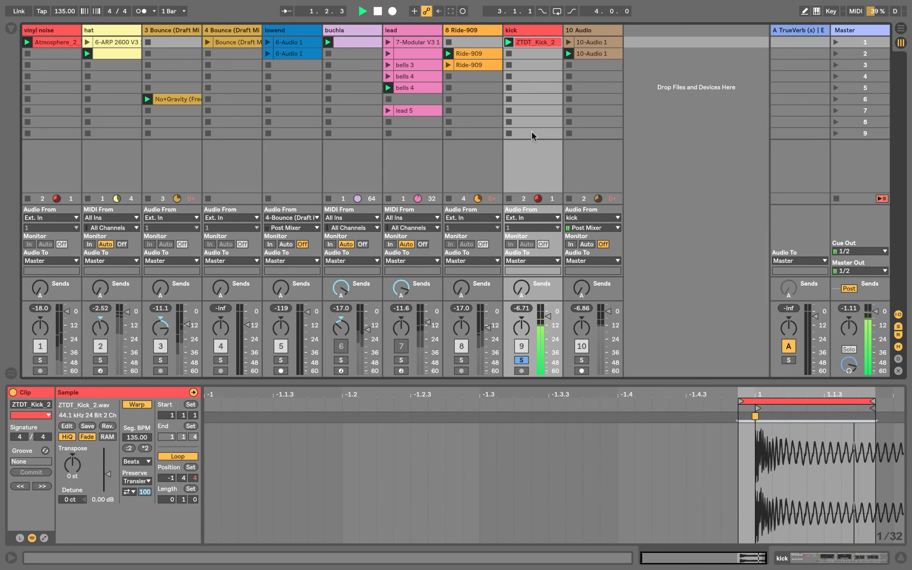
{"action": "left_click", "coordinate": [583, 361]}
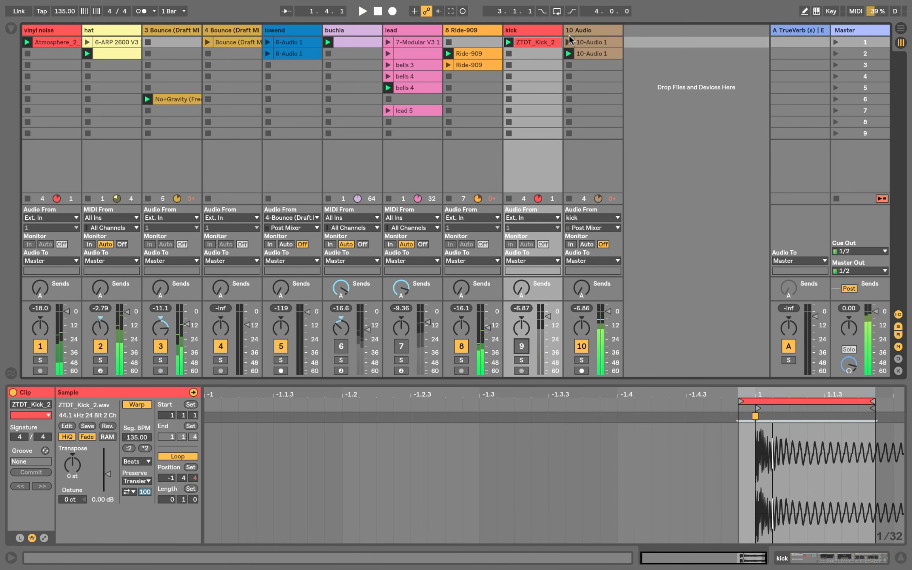
{"action": "left_click", "coordinate": [569, 42]}
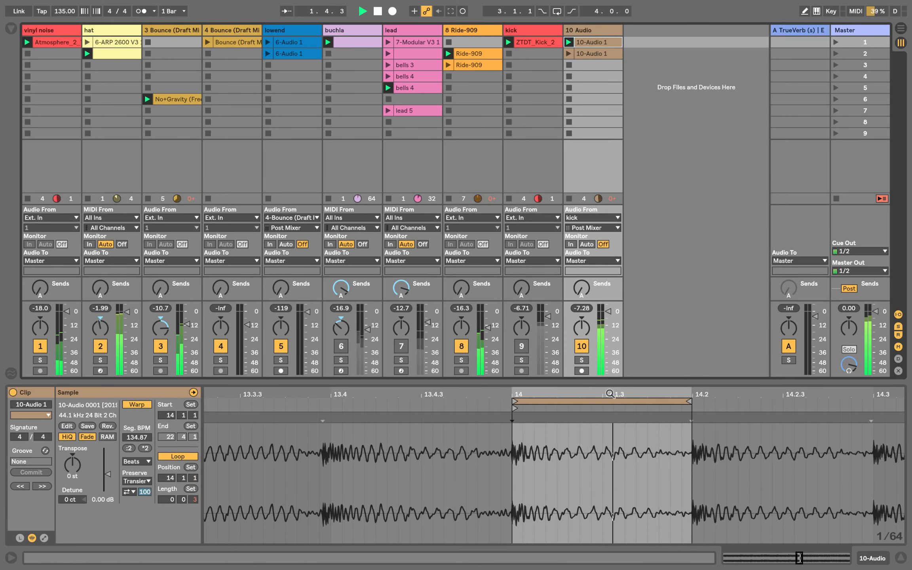
Try moving the first 10-Audio 1 clip's loop to 14.1.2 and 13.3.4, and return it to 14.1.1.
{"action": "left_click_drag", "start_coordinate": [608, 400], "coordinate": [688, 392]}
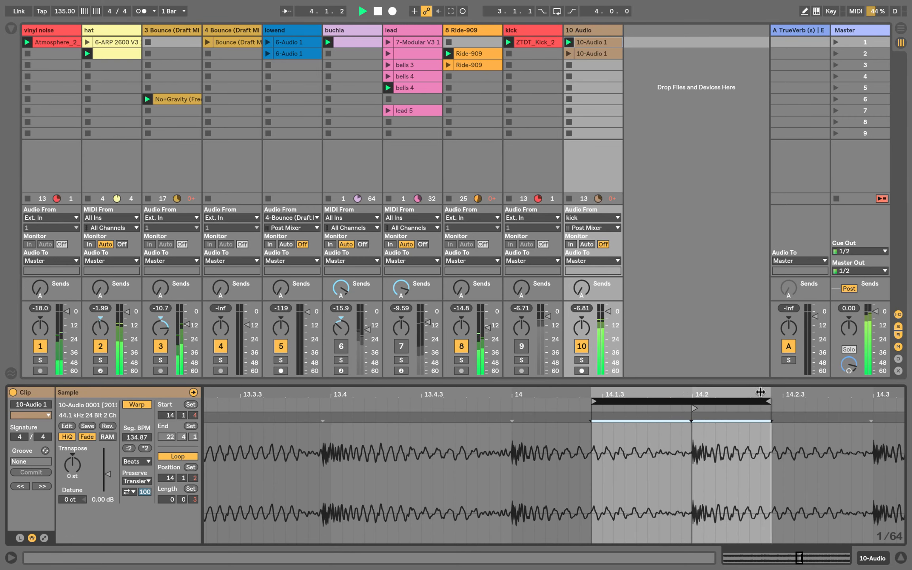
{"action": "left_click_drag", "start_coordinate": [760, 392], "coordinate": [417, 402]}
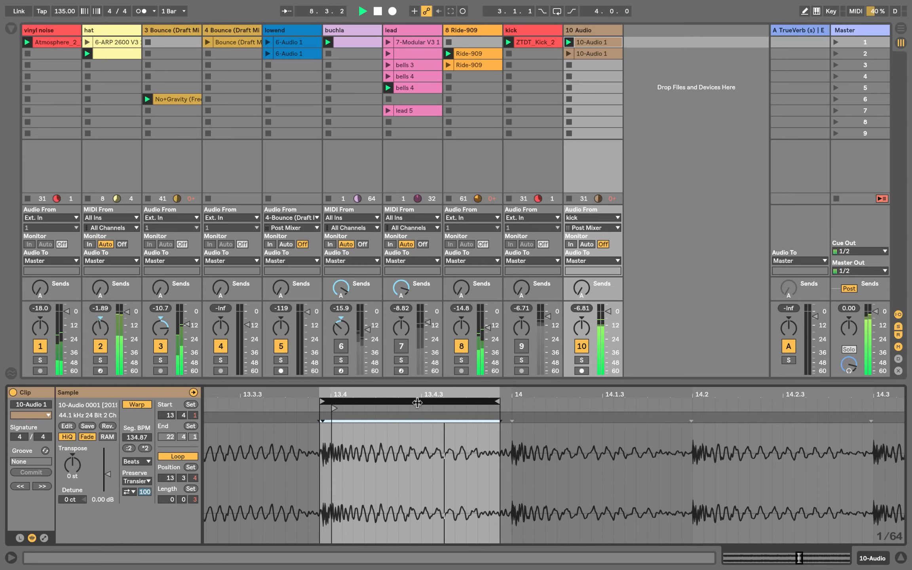
{"action": "key", "text": "Right"}
{"action": "key", "text": "Up"}
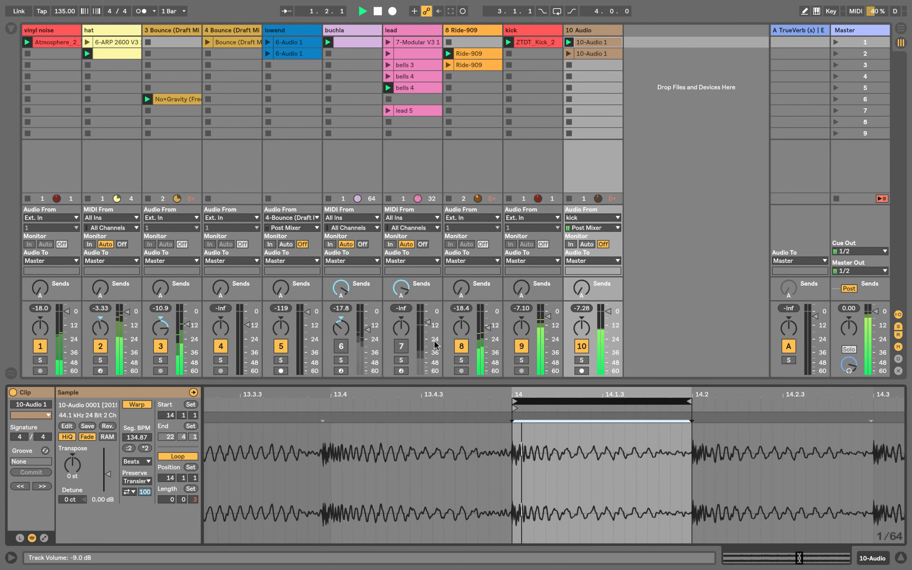
Mute the kick track and launch the second 10-Audio 1 clip.
{"action": "left_click", "coordinate": [521, 346]}
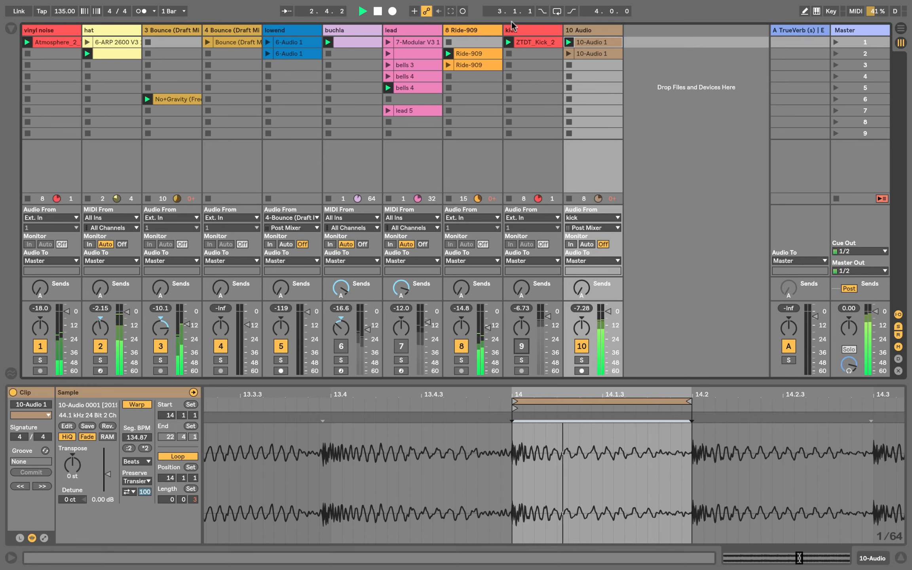
{"action": "left_click", "coordinate": [568, 59]}
{"action": "left_click", "coordinate": [569, 53]}
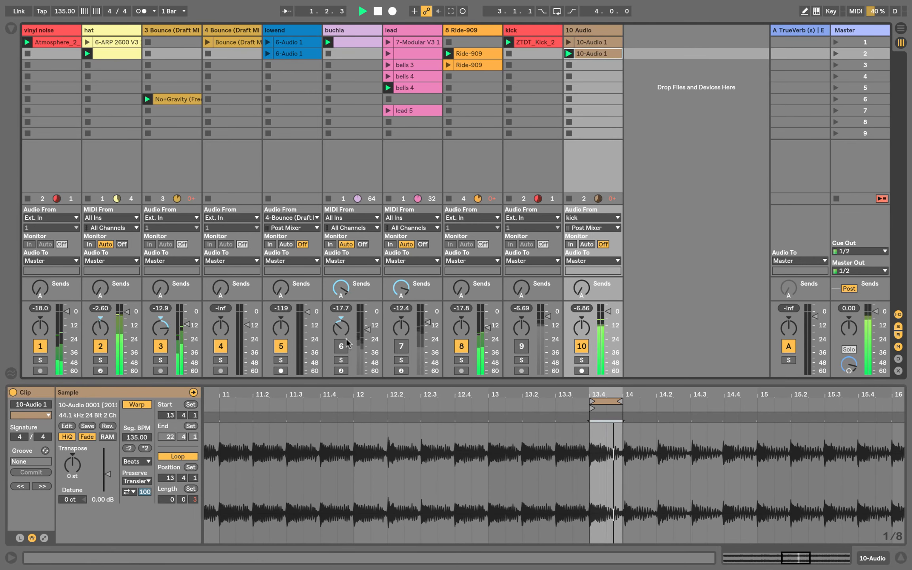
Try transposing the second 10-Audio 1 clip up to 4 st with the Complex warp mode.
{"action": "left_click_drag", "start_coordinate": [64, 461], "coordinate": [64, 461]}
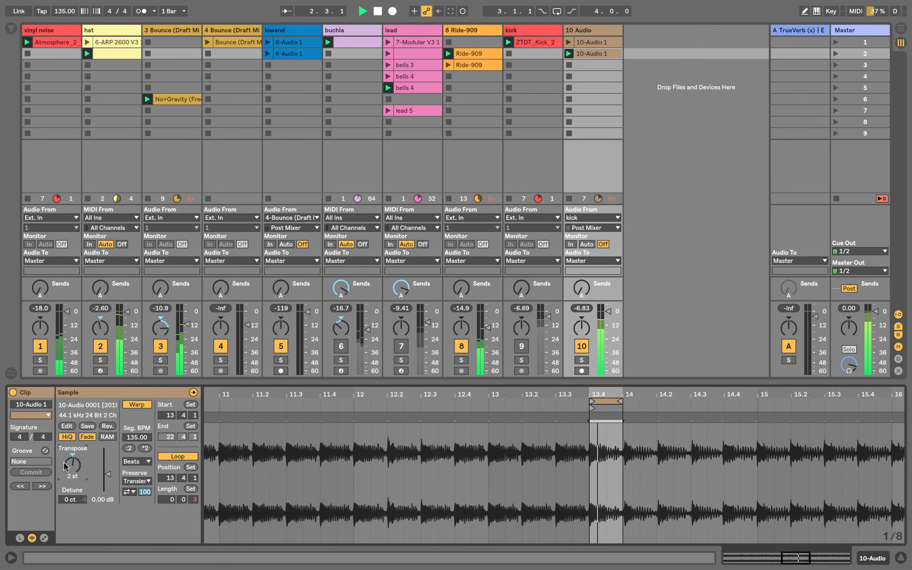
{"action": "left_click", "coordinate": [137, 461]}
{"action": "left_click", "coordinate": [144, 505]}
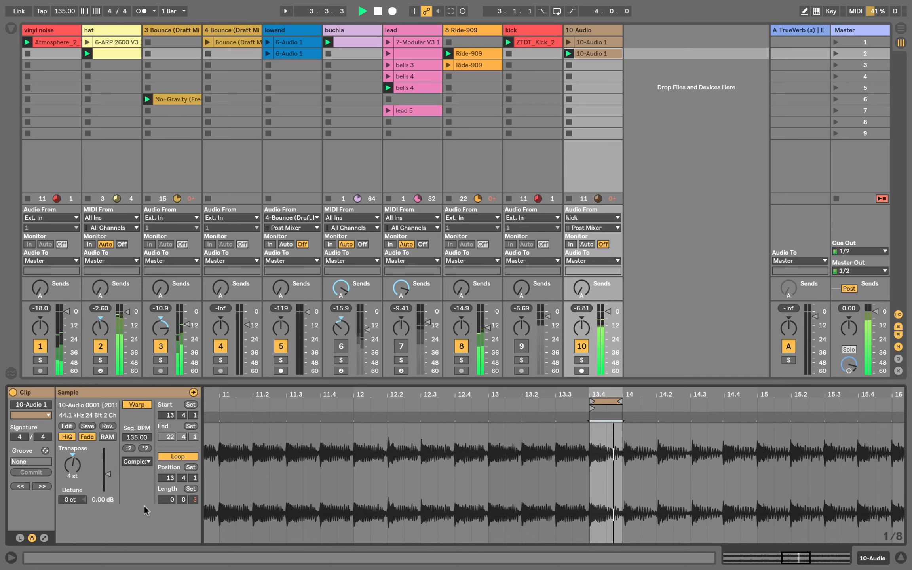
Set the second 10-Audio 1 clip's warp mode to Tones and reset its transpose to 0 st.
{"action": "left_click", "coordinate": [131, 461]}
{"action": "left_click", "coordinate": [135, 480]}
{"action": "left_click", "coordinate": [122, 457]}
{"action": "double_click", "coordinate": [69, 454]}
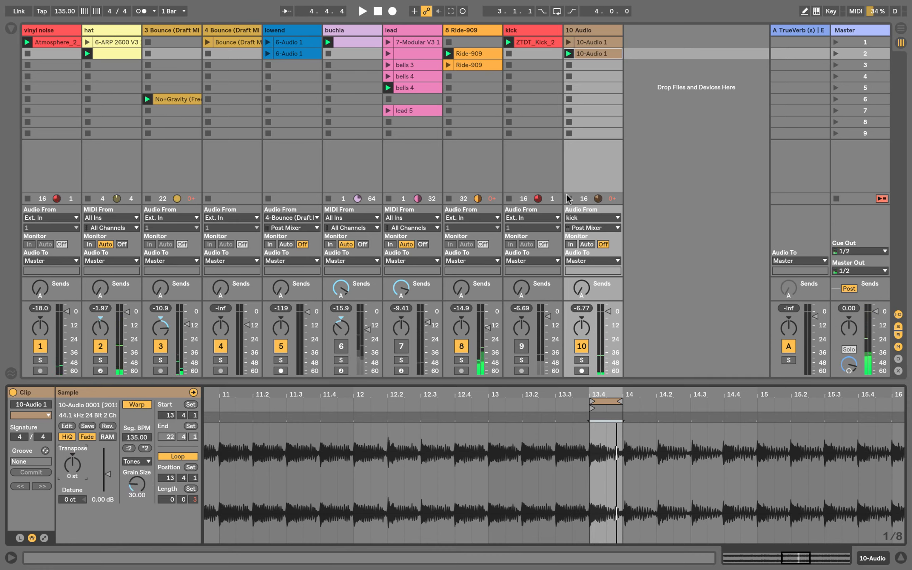
Mute the 10 Audio track and launch the first 6-Audio 1 clip on the lowend track.
{"action": "left_click", "coordinate": [582, 348]}
{"action": "left_click_drag", "start_coordinate": [589, 383], "coordinate": [642, 569]}
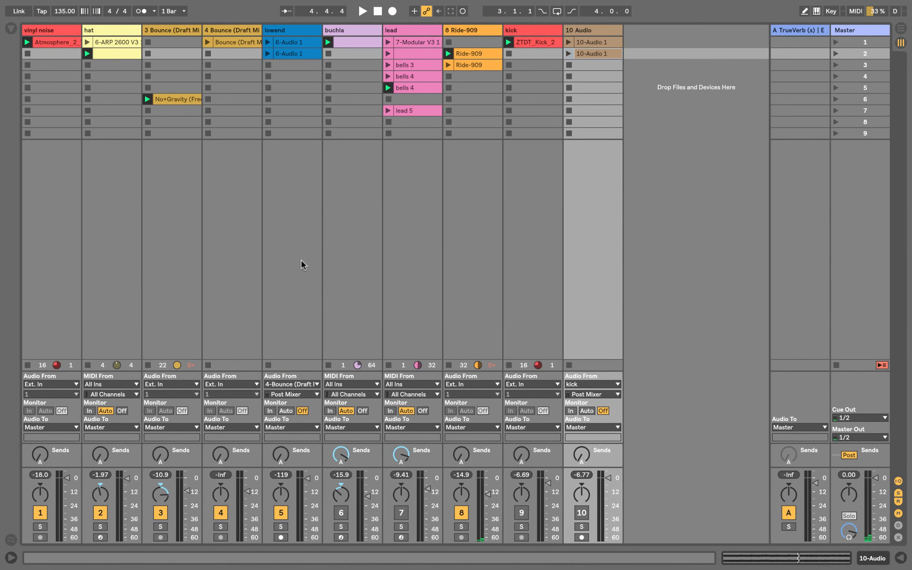
{"action": "double_click", "coordinate": [277, 41]}
{"action": "left_click", "coordinate": [267, 42]}
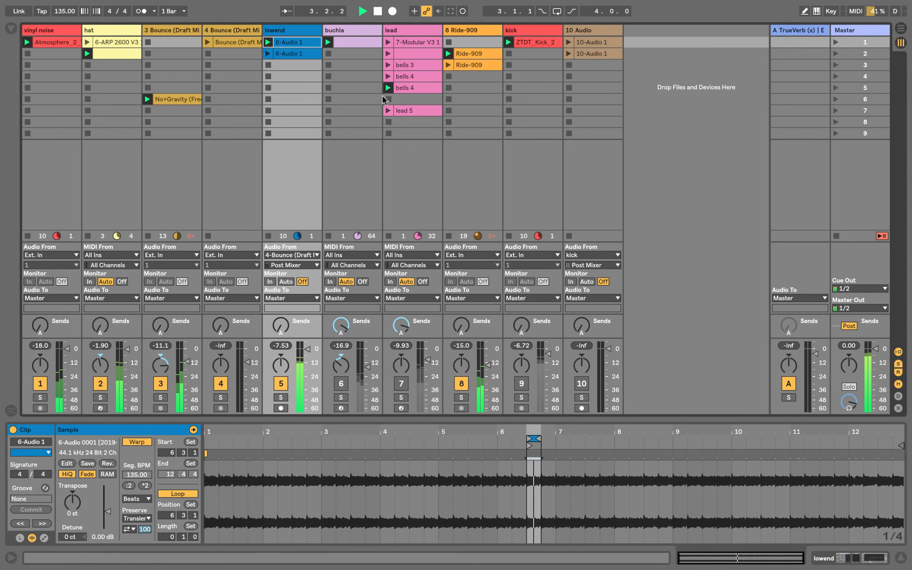
Solo the 8 Ride-909 track to examine its effects chain, including Simple Delay, and return to the full mix.
{"action": "left_click", "coordinate": [459, 387]}
{"action": "left_click", "coordinate": [461, 397]}
{"action": "left_click", "coordinate": [465, 34]}
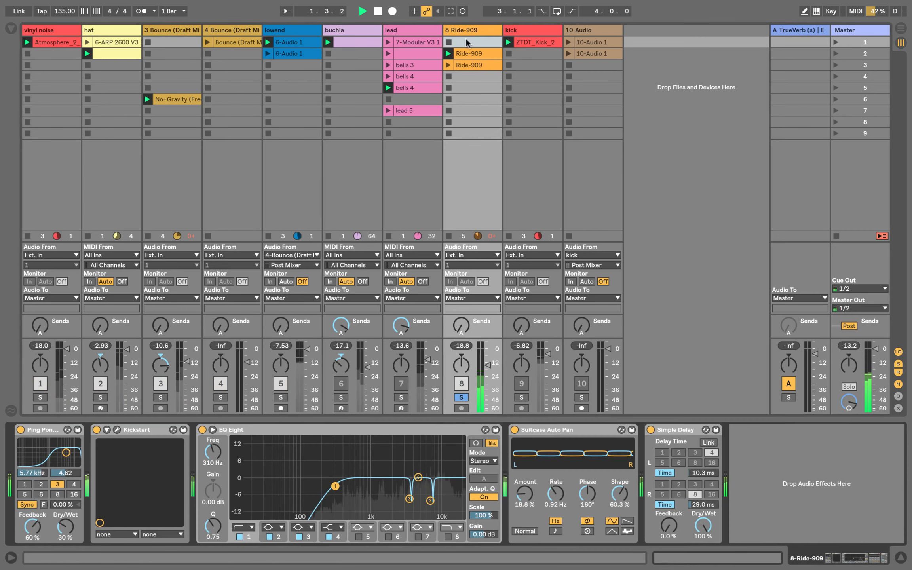
{"action": "left_click", "coordinate": [472, 50]}
{"action": "left_click", "coordinate": [463, 31]}
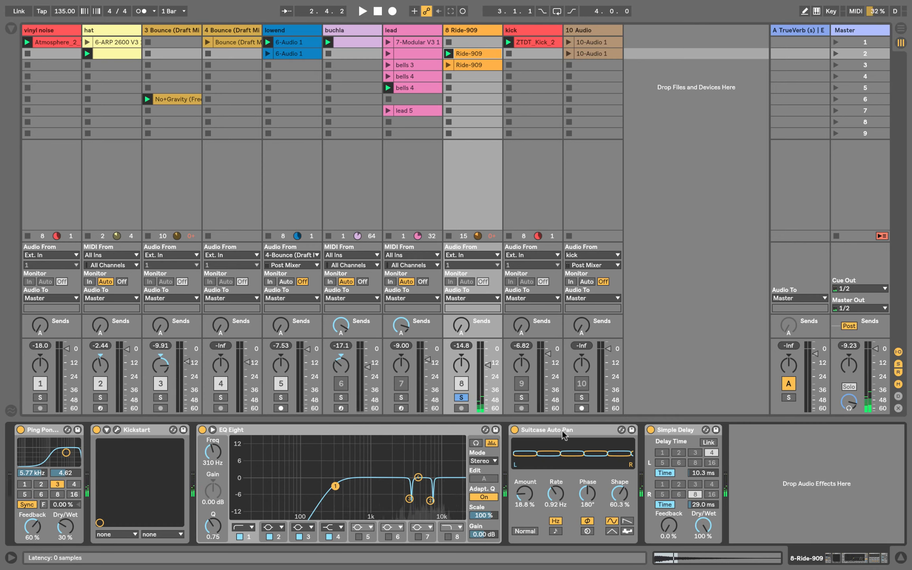
{"action": "left_click", "coordinate": [673, 429]}
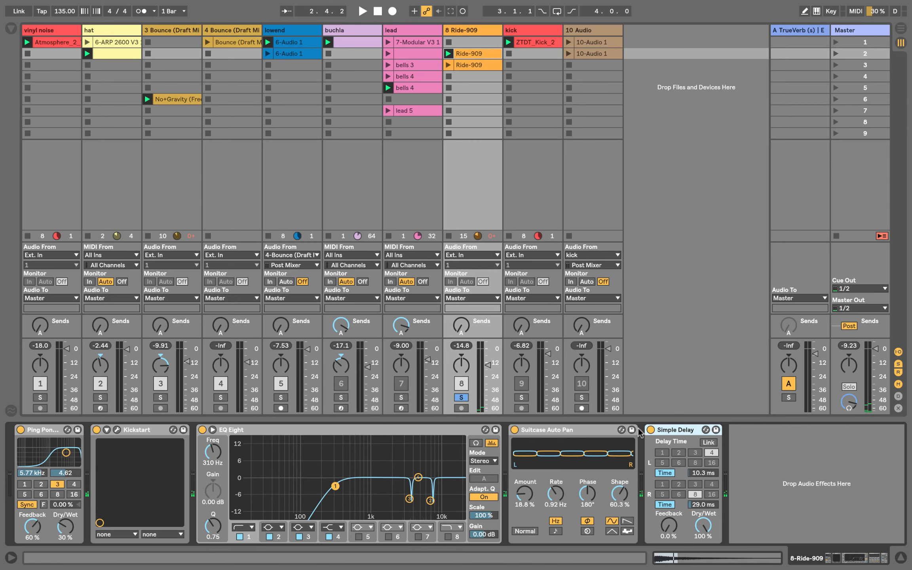
{"action": "key", "text": "space"}
{"action": "left_click", "coordinate": [462, 397]}
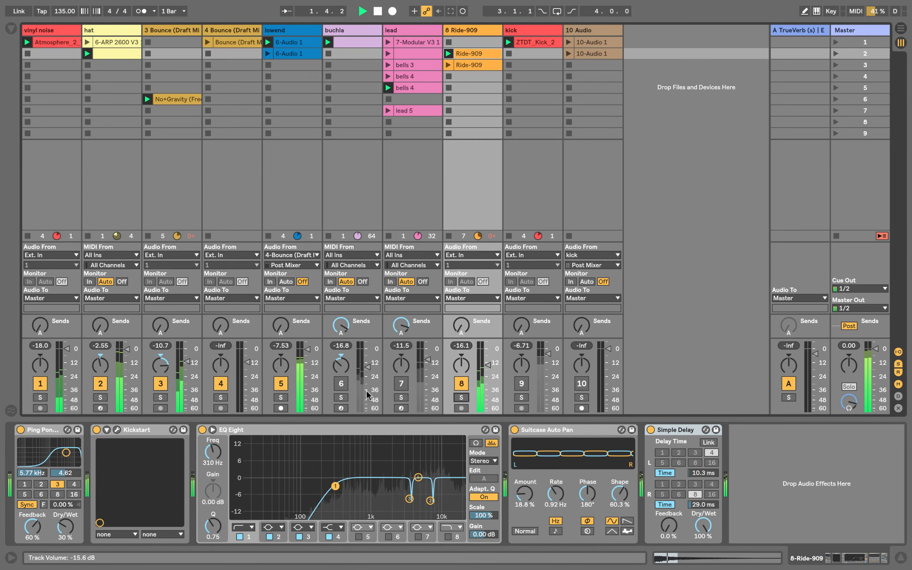
Solo the 3 Bounce track and examine its No+Gravity clip and effects chain.
{"action": "left_click", "coordinate": [160, 397]}
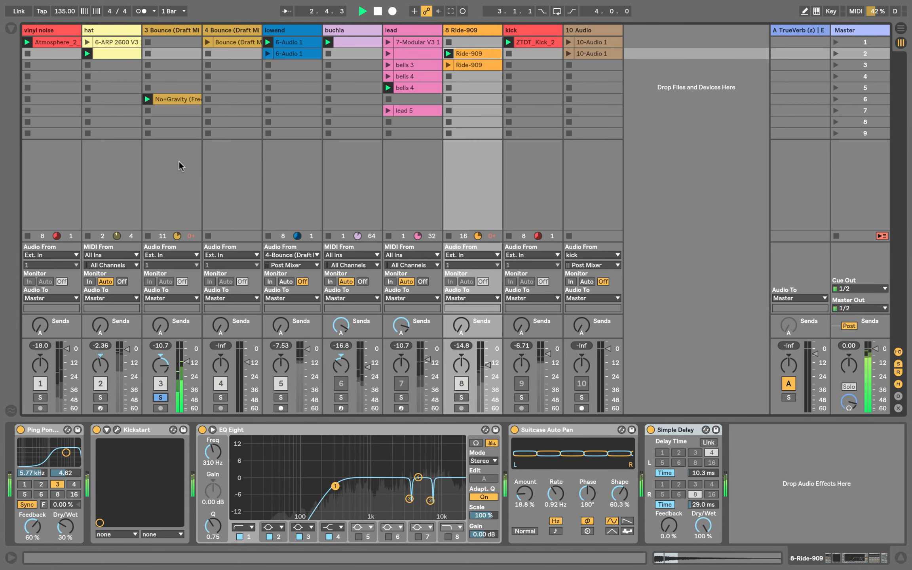
{"action": "left_click", "coordinate": [166, 99]}
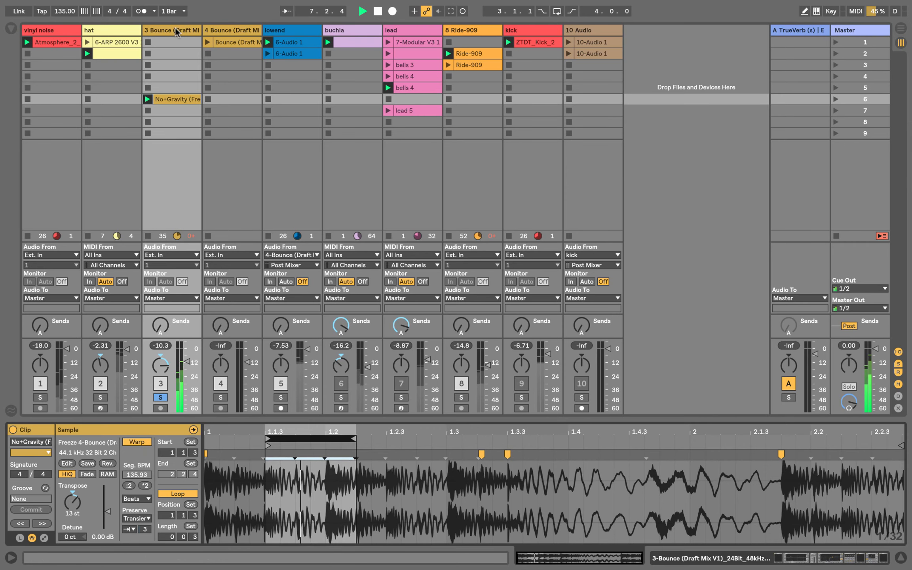
{"action": "key", "text": "shift+Tab"}
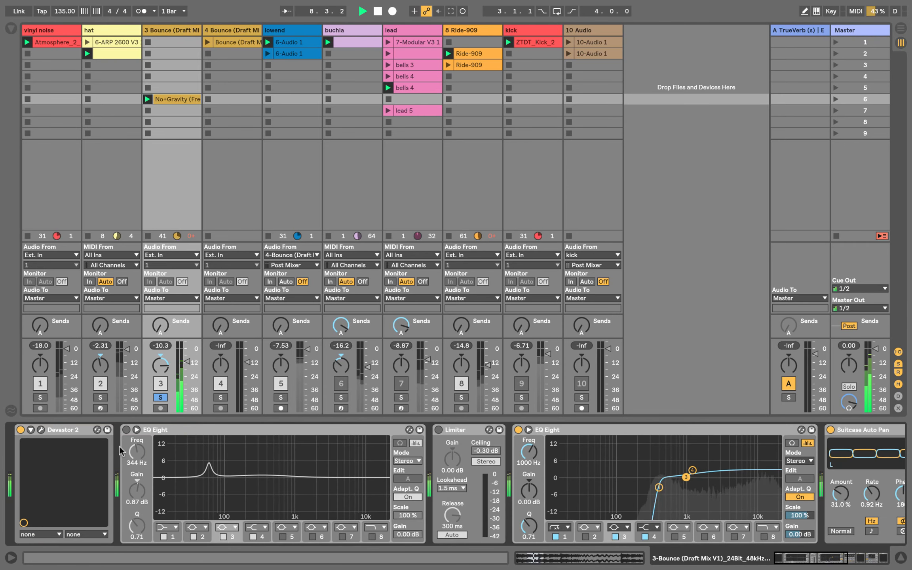
Open the 3 Bounce track's Devastor 2, Toraverb 2 and Antresol plug-in windows and arrange them for viewing.
{"action": "left_click", "coordinate": [41, 429]}
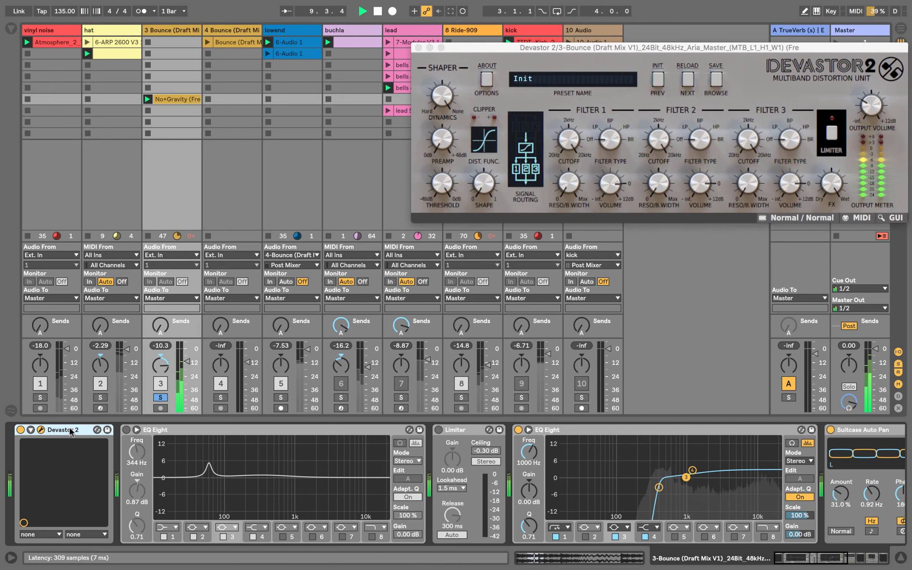
{"action": "scroll", "coordinate": [636, 465], "scroll_direction": "right", "scroll_amount": 10}
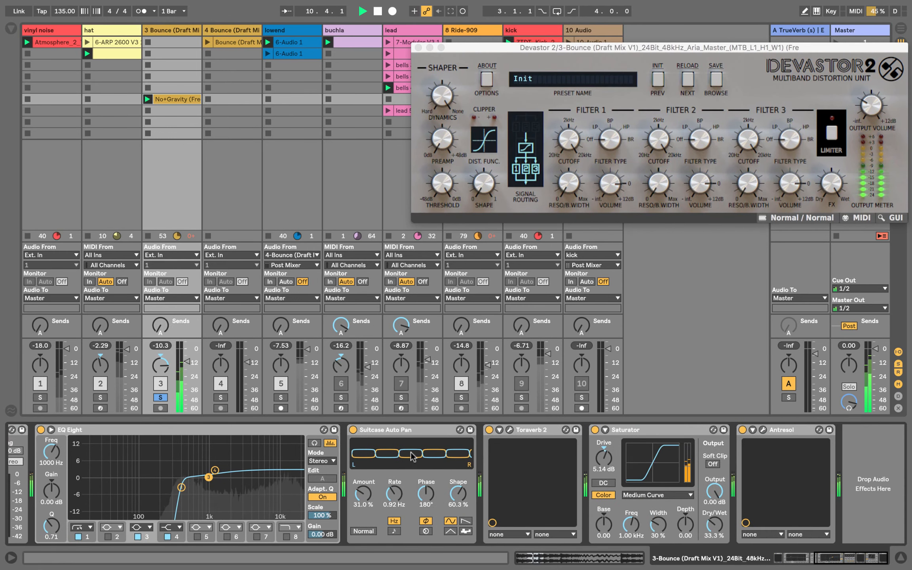
{"action": "left_click", "coordinate": [510, 430]}
{"action": "left_click_drag", "start_coordinate": [539, 51], "coordinate": [163, 184]}
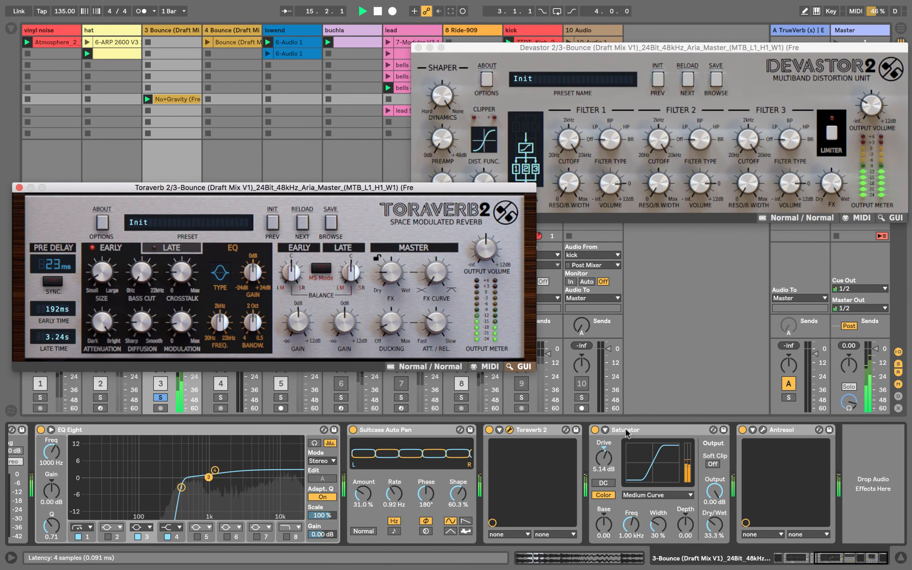
{"action": "left_click", "coordinate": [763, 430]}
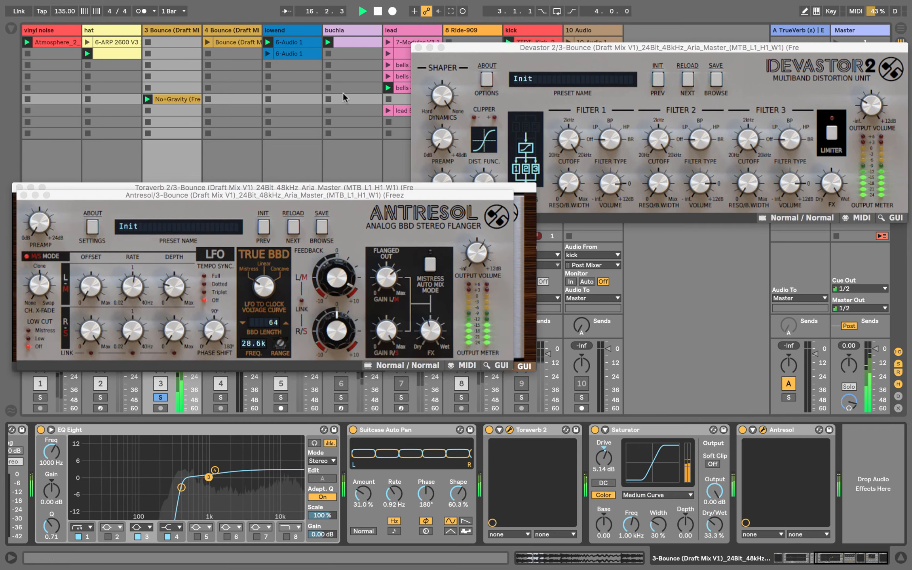
{"action": "left_click_drag", "start_coordinate": [255, 194], "coordinate": [281, 52]}
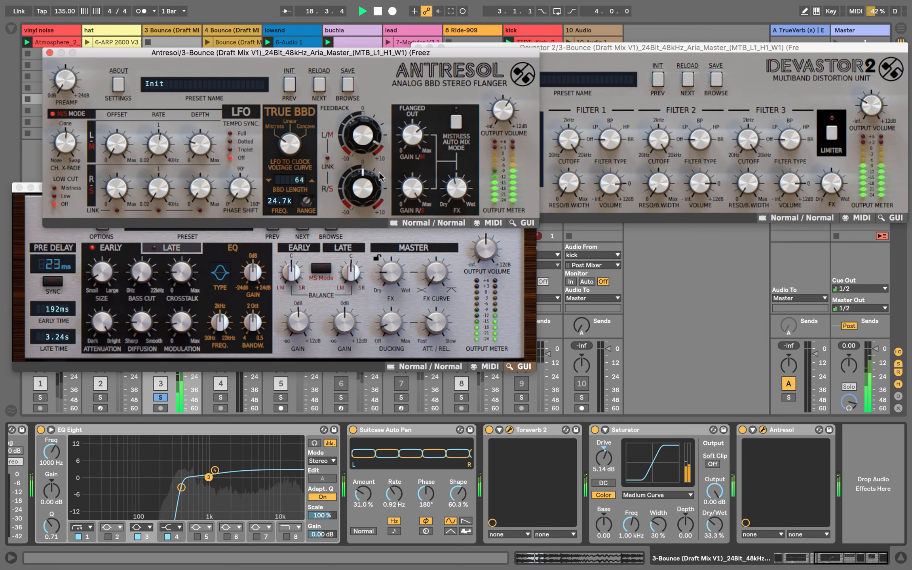
Close the three plug-in windows and unsolo the 3 Bounce track to play the full mix.
{"action": "left_click", "coordinate": [49, 53]}
{"action": "left_click", "coordinate": [19, 186]}
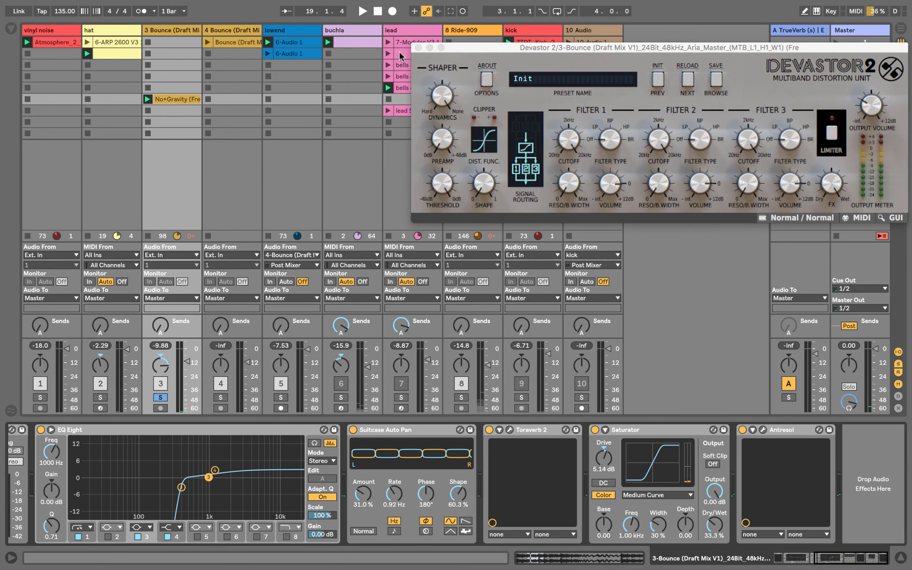
{"action": "left_click", "coordinate": [418, 48]}
{"action": "left_click", "coordinate": [160, 397]}
{"action": "key", "text": "space"}
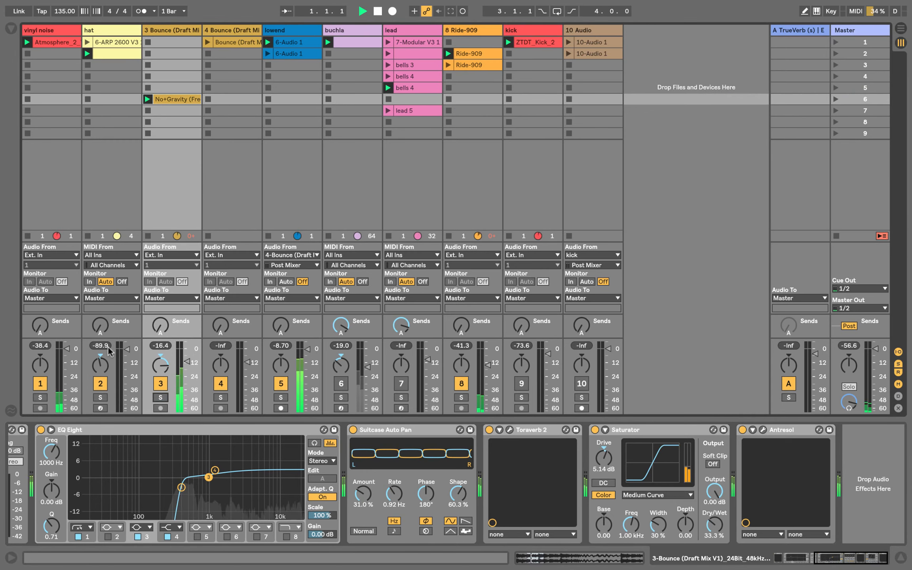
Audition the vinyl noise track soloed and compare it with the full mix.
{"action": "key", "text": "space"}
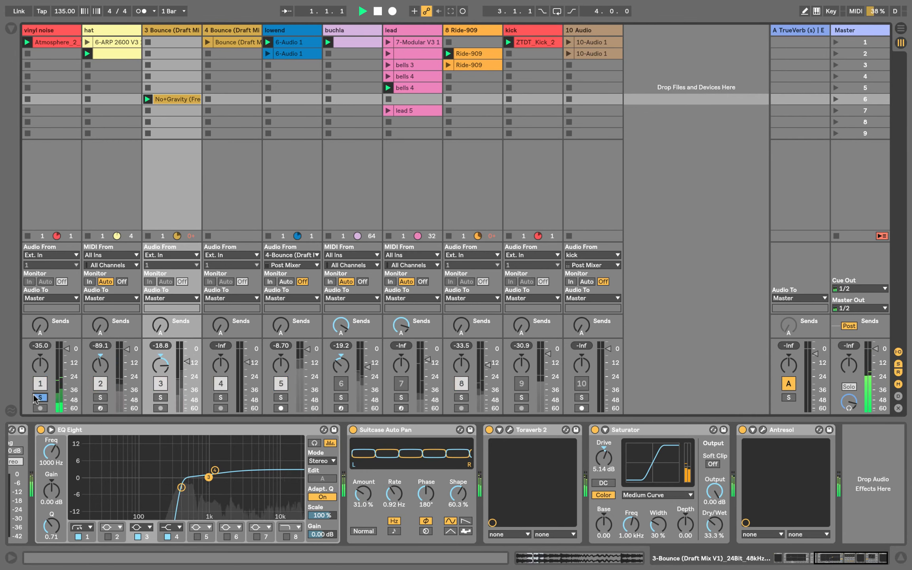
{"action": "key", "text": "space"}
{"action": "key", "text": "space"}
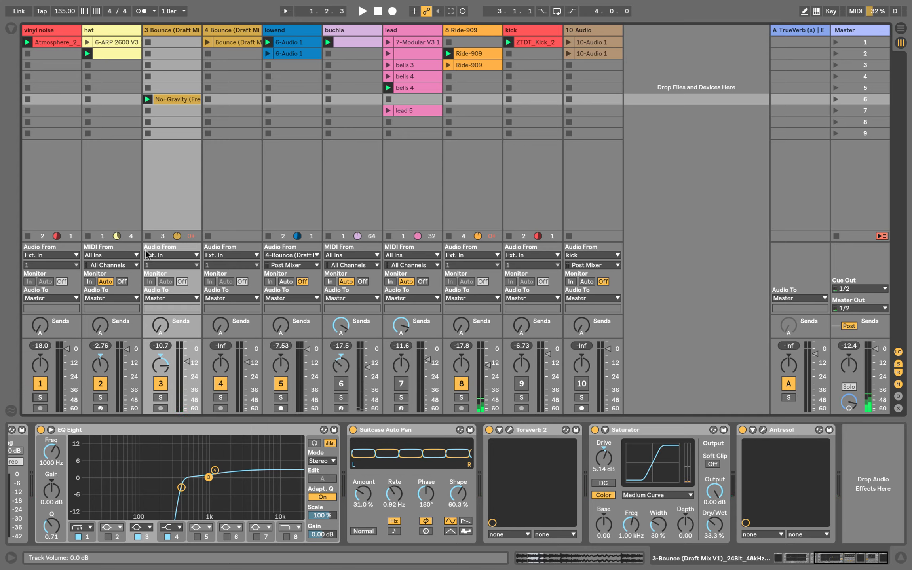
{"action": "key", "text": "space"}
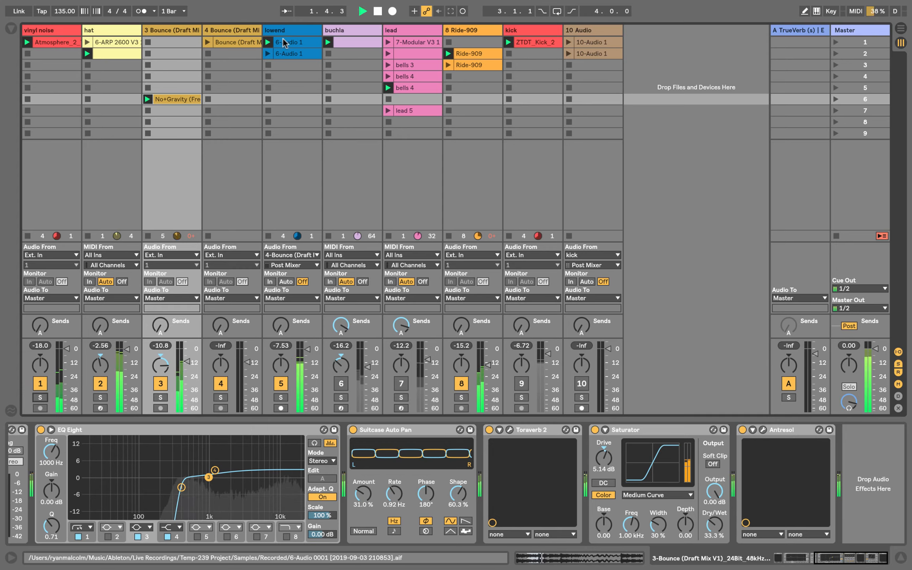
{"action": "key", "text": "space"}
Unmute the buchla track and solo it for playback.
{"action": "left_click", "coordinate": [342, 383]}
{"action": "left_click", "coordinate": [341, 397]}
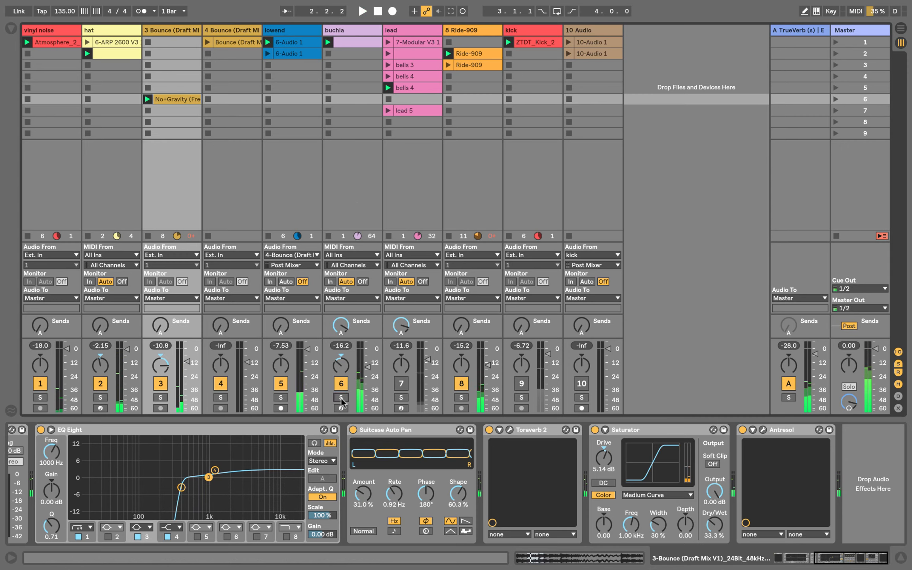
{"action": "key", "text": "space"}
Examine the buchla track's effects chain, return to the full mix, and open the Buchla Easel V instrument window.
{"action": "left_click", "coordinate": [349, 39]}
{"action": "left_click", "coordinate": [347, 30]}
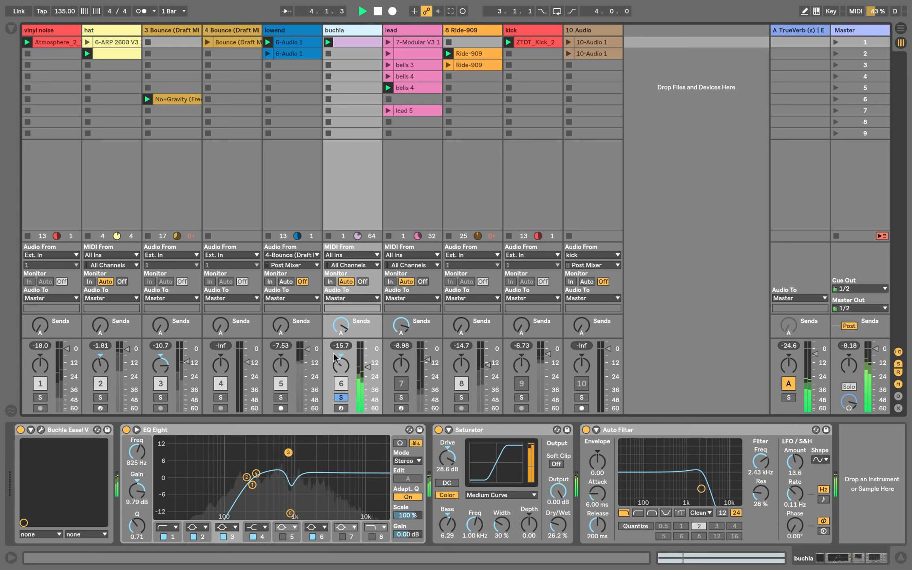
{"action": "left_click", "coordinate": [339, 397]}
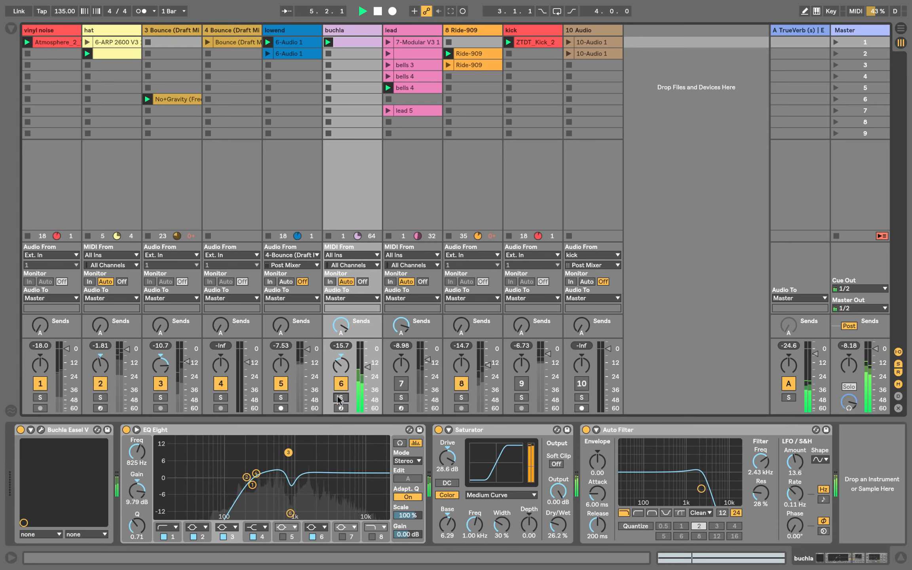
{"action": "left_click", "coordinate": [40, 430]}
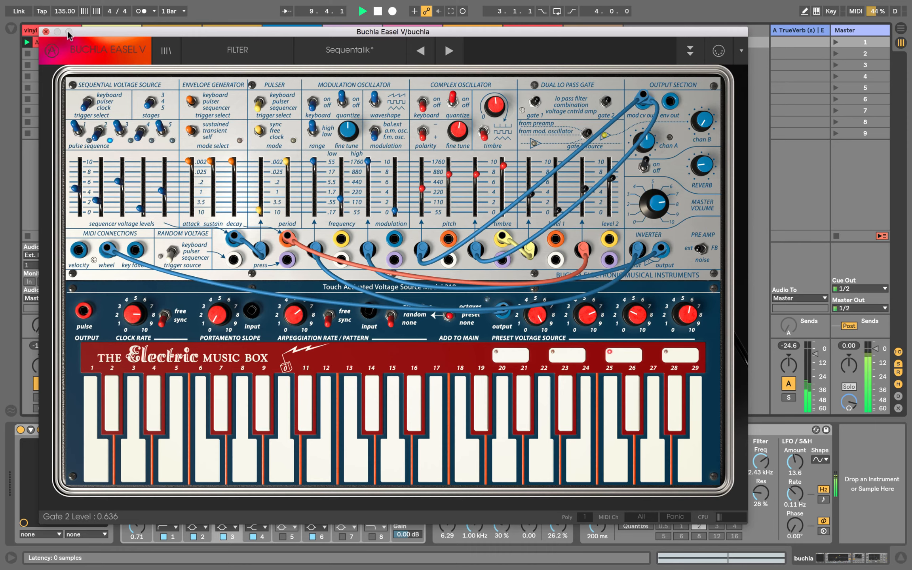
Close the Buchla Easel V window and adjust the buchla track's pan.
{"action": "left_click", "coordinate": [46, 31]}
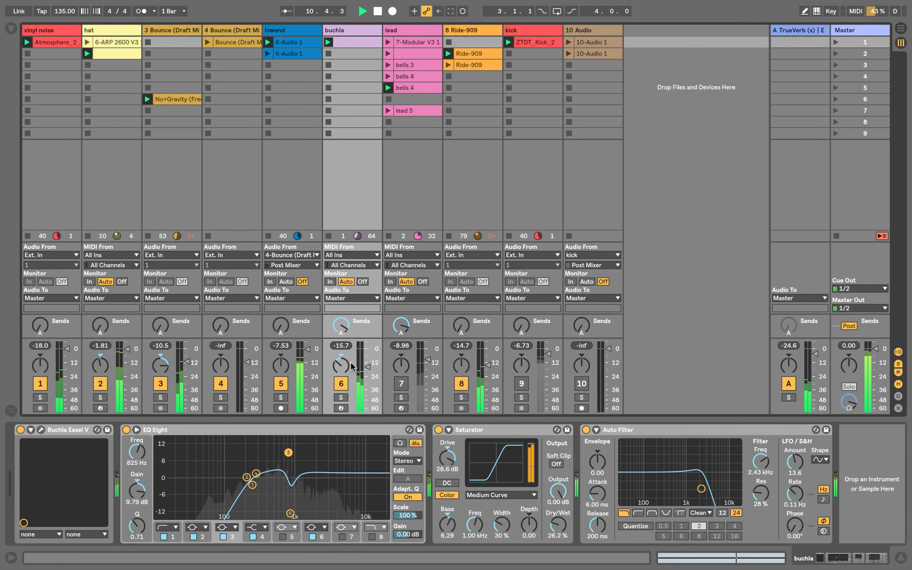
{"action": "left_click_drag", "start_coordinate": [340, 360], "coordinate": [340, 373]}
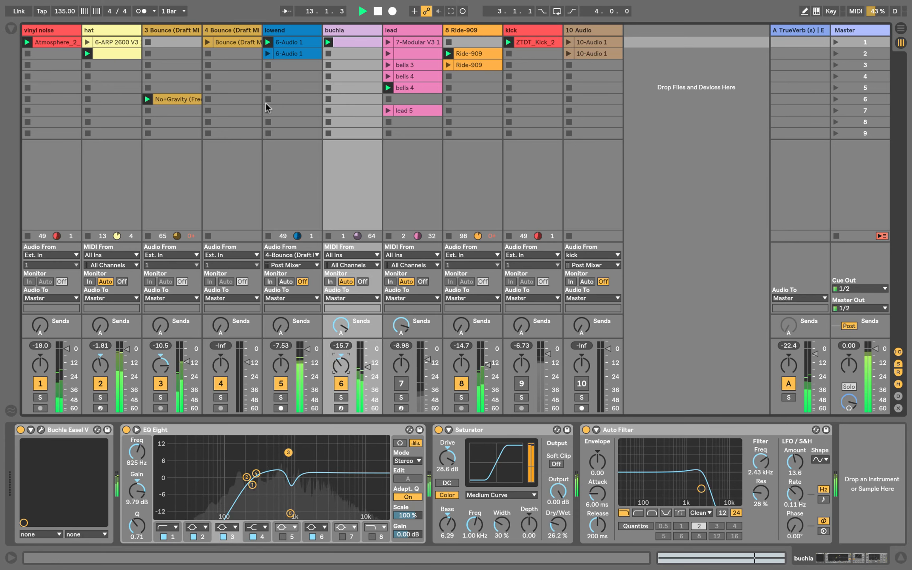
Switch the lowend track's EQ Eight to Stereo mode and raise its band 1 low cut to 167 Hz.
{"action": "left_click", "coordinate": [279, 32]}
{"action": "left_click", "coordinate": [300, 430]}
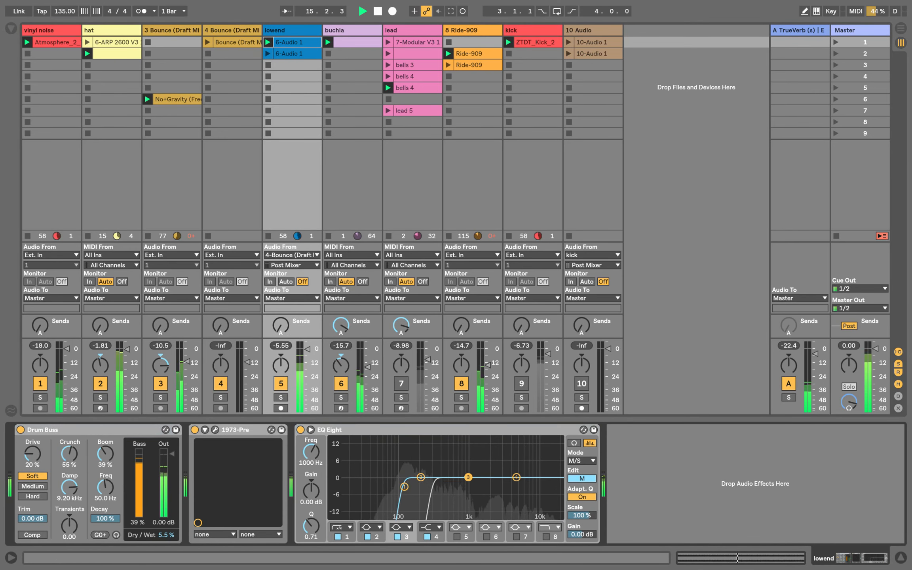
{"action": "left_click_drag", "start_coordinate": [406, 486], "coordinate": [413, 486]}
{"action": "left_click", "coordinate": [585, 460]}
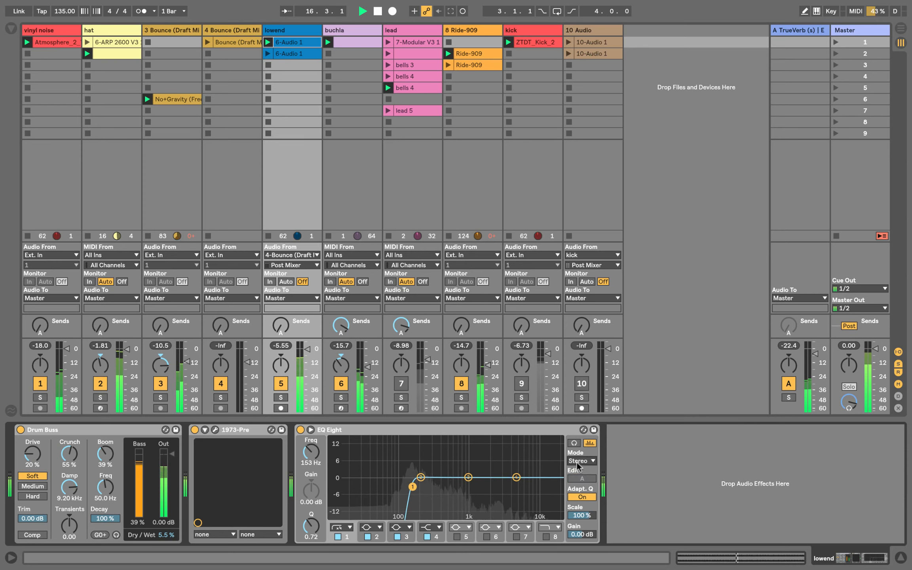
{"action": "left_click", "coordinate": [578, 470]}
{"action": "left_click_drag", "start_coordinate": [412, 487], "coordinate": [415, 487]}
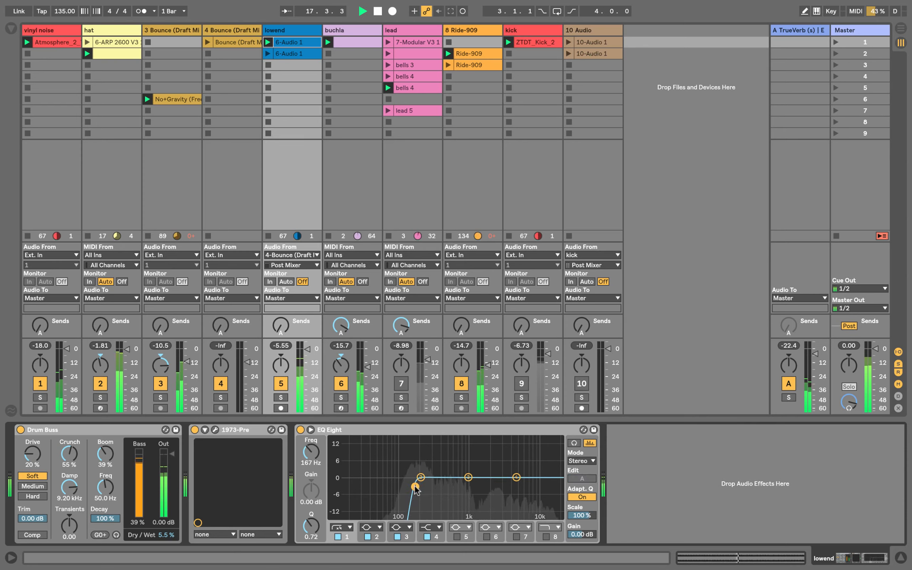
Look over the device chains of the lowend, buchla and lead tracks during playback.
{"action": "left_click", "coordinate": [296, 30]}
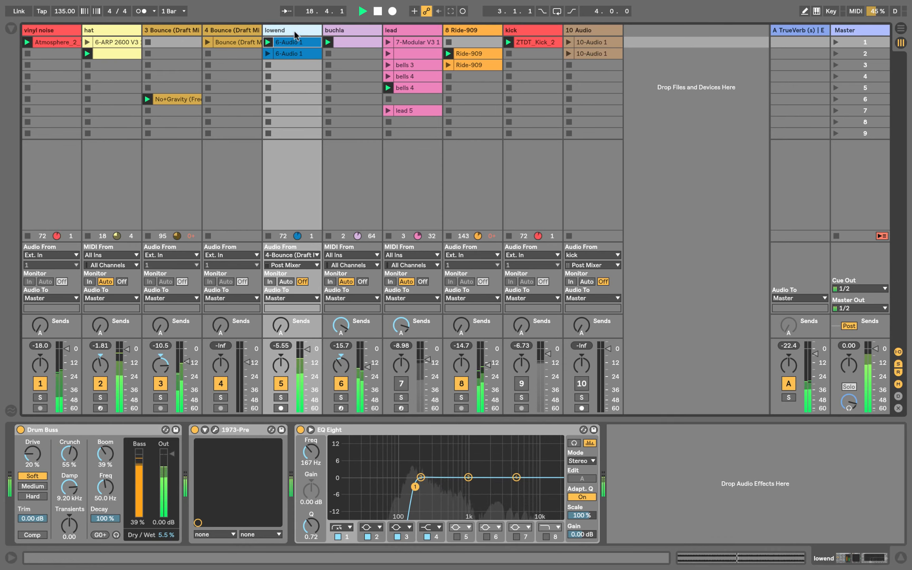
{"action": "left_click", "coordinate": [352, 27]}
{"action": "left_click", "coordinate": [413, 30]}
{"action": "left_click", "coordinate": [348, 39]}
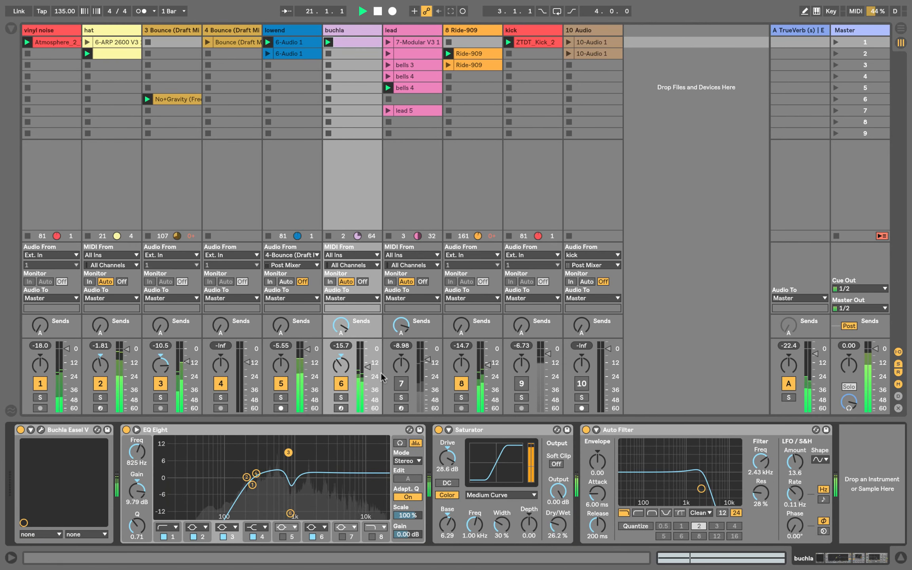
{"action": "left_click", "coordinate": [587, 31]}
Mute the 8 Ride-909 track and compare the mix with lowend muted and unmuted while its EQ Eight is bypassed.
{"action": "left_click", "coordinate": [303, 51]}
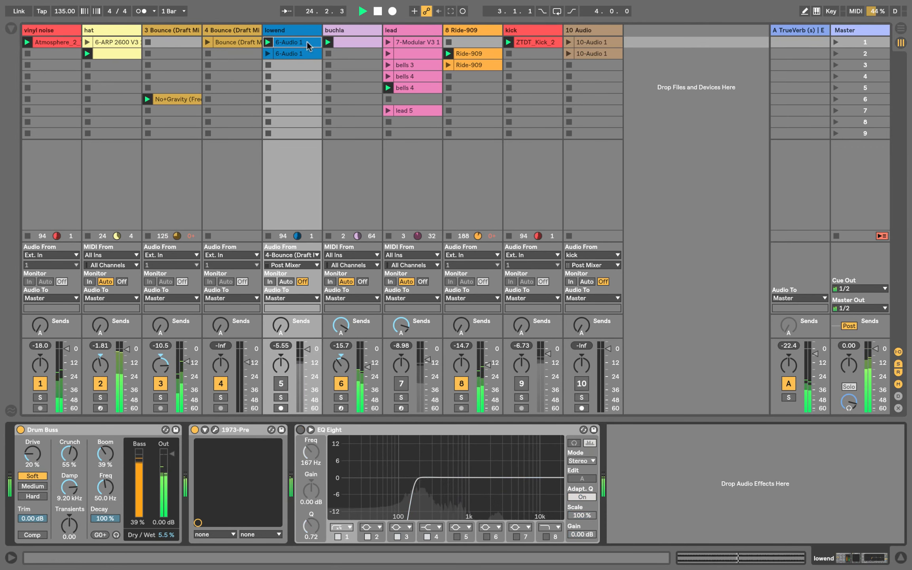
{"action": "left_click", "coordinate": [352, 27]}
{"action": "left_click", "coordinate": [287, 30]}
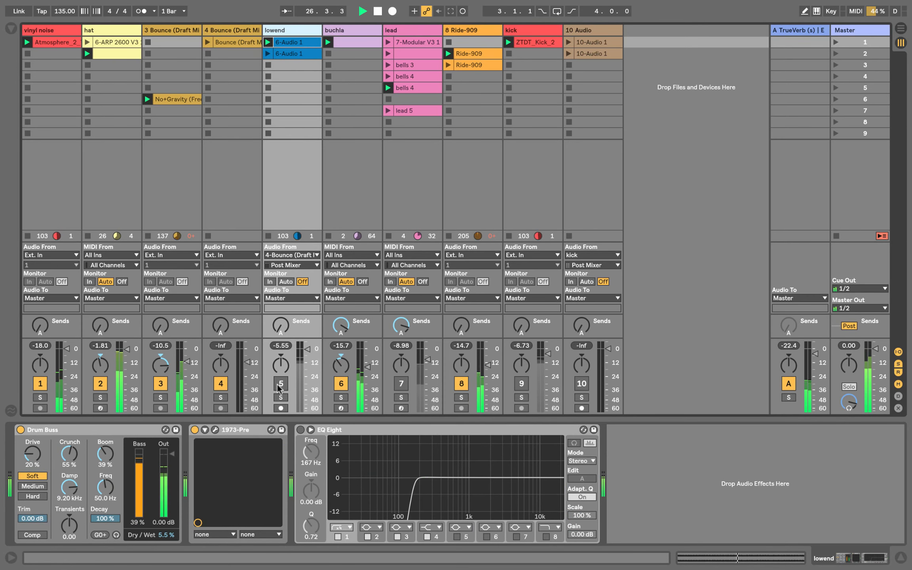
{"action": "left_click", "coordinate": [461, 384]}
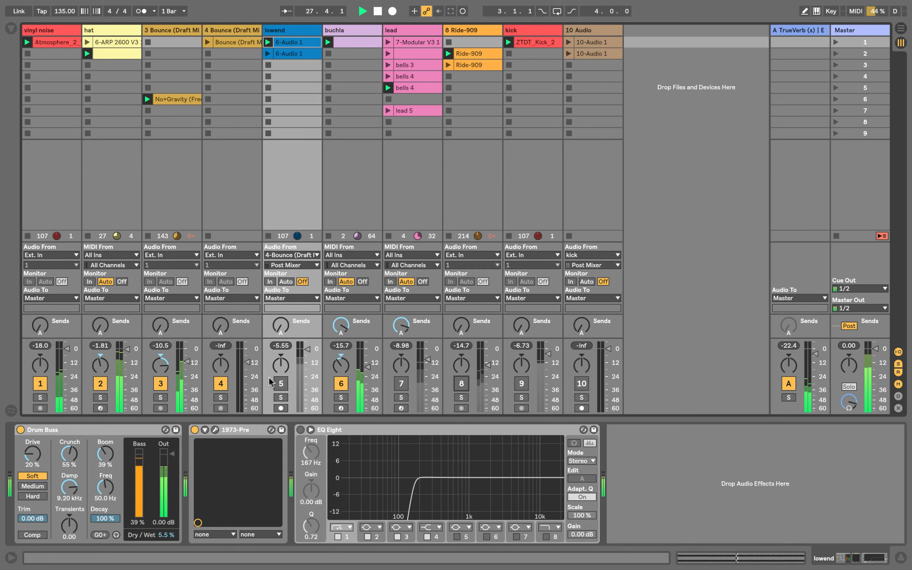
{"action": "left_click", "coordinate": [282, 384]}
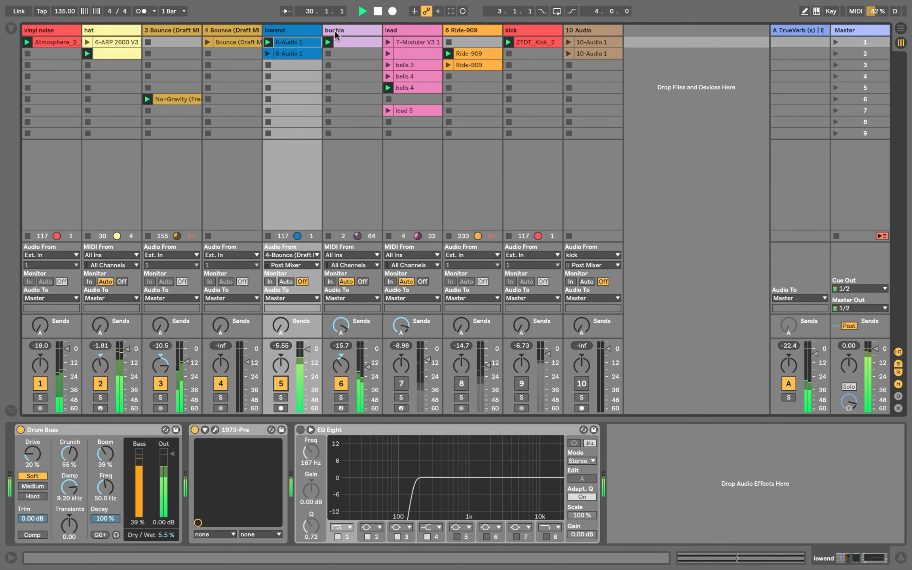
Set the pulser period CV to 0.728 in the Buchla Easel V and mute the buchla track.
{"action": "left_click", "coordinate": [335, 35]}
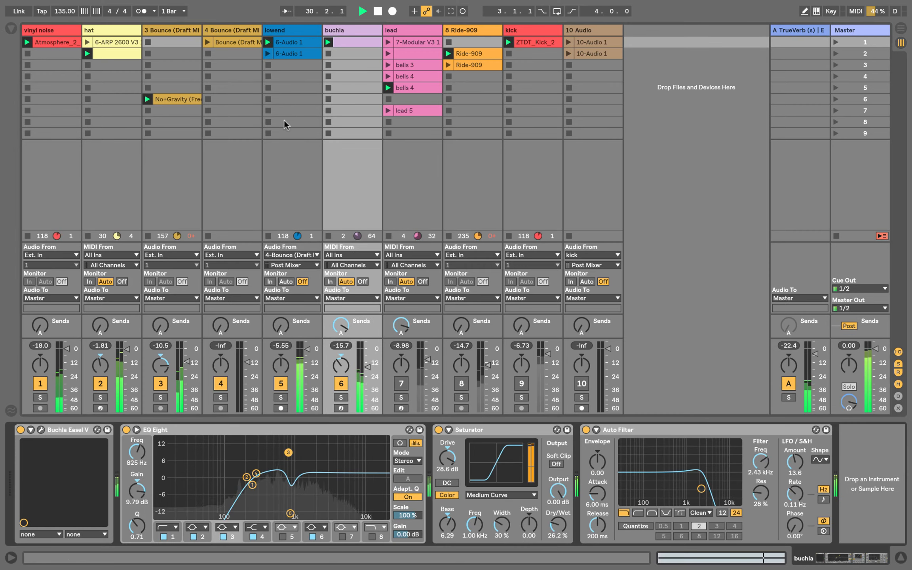
{"action": "left_click", "coordinate": [39, 430]}
{"action": "left_click_drag", "start_coordinate": [617, 176], "coordinate": [613, 212]}
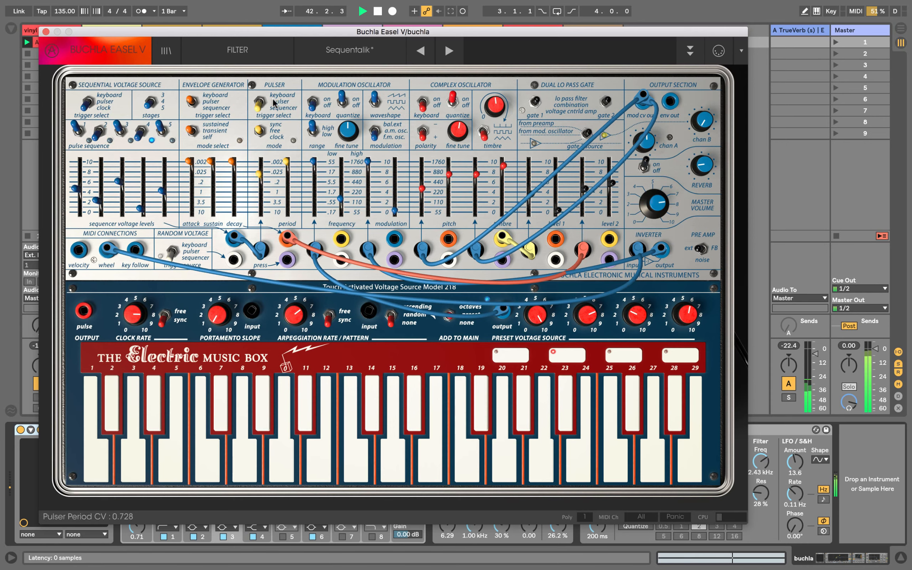
{"action": "left_click", "coordinate": [45, 31]}
{"action": "left_click", "coordinate": [341, 384]}
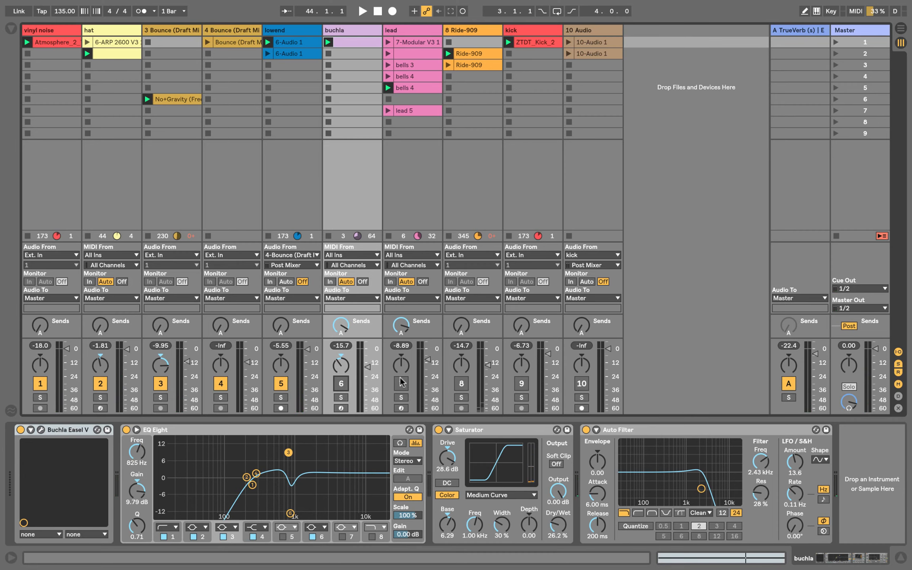
Solo the lead track for playback and display its device chain.
{"action": "left_click", "coordinate": [401, 397]}
{"action": "key", "text": "space"}
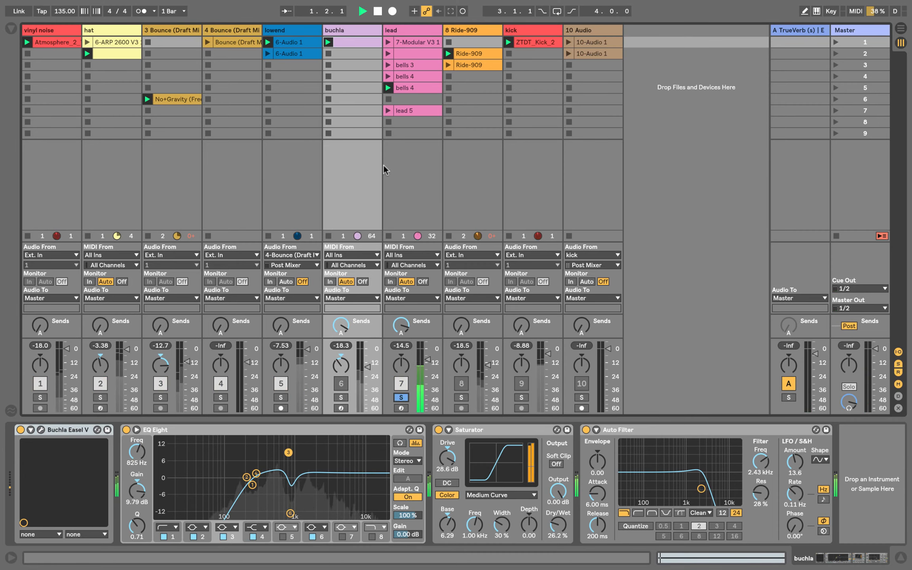
{"action": "left_click", "coordinate": [399, 29]}
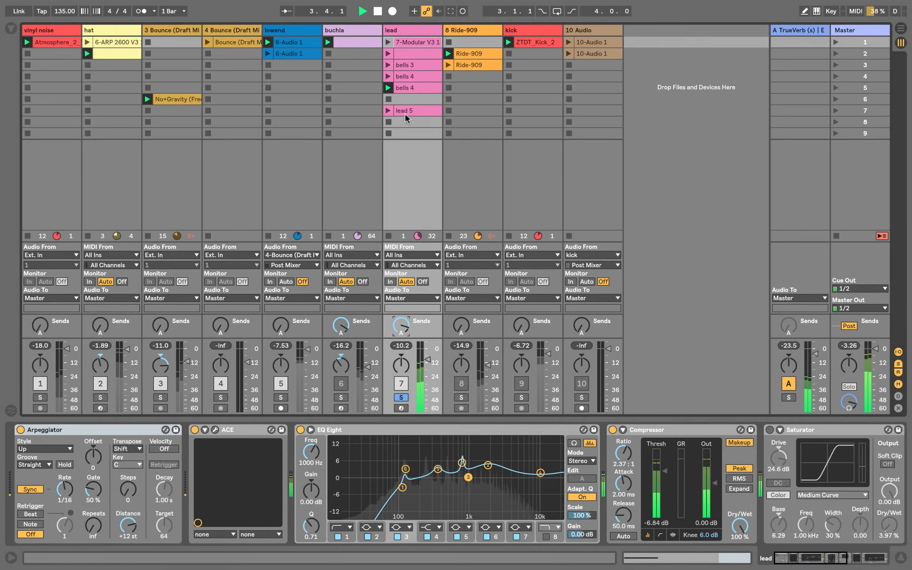
Inspect the notes of the playing bells 4 clip in an enlarged note editor and return to the lead track's devices.
{"action": "left_click", "coordinate": [408, 87]}
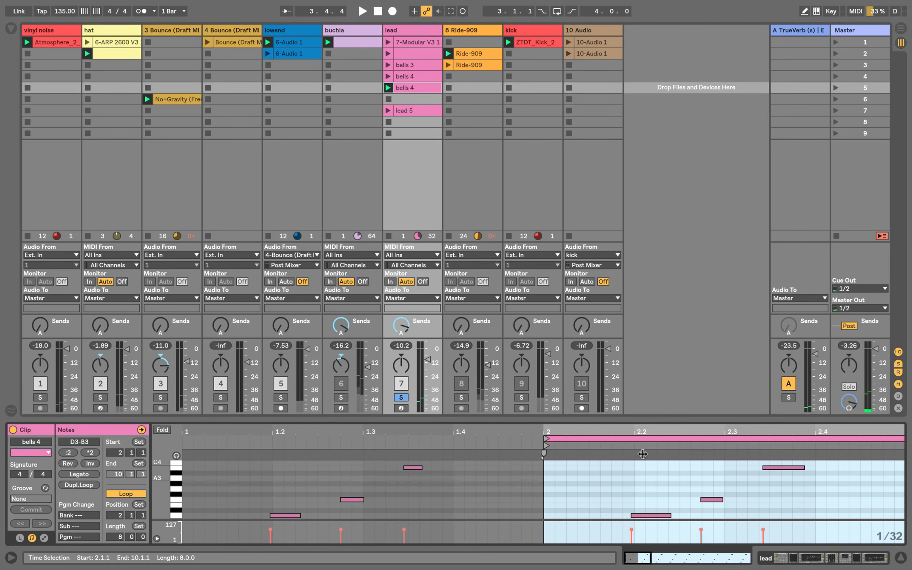
{"action": "left_click_drag", "start_coordinate": [659, 418], "coordinate": [398, 70]}
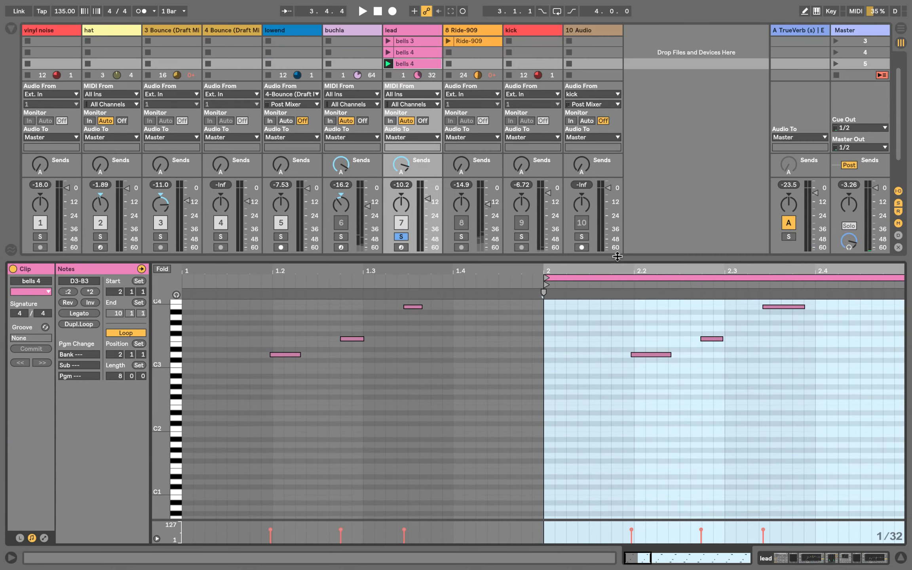
{"action": "double_click", "coordinate": [397, 29]}
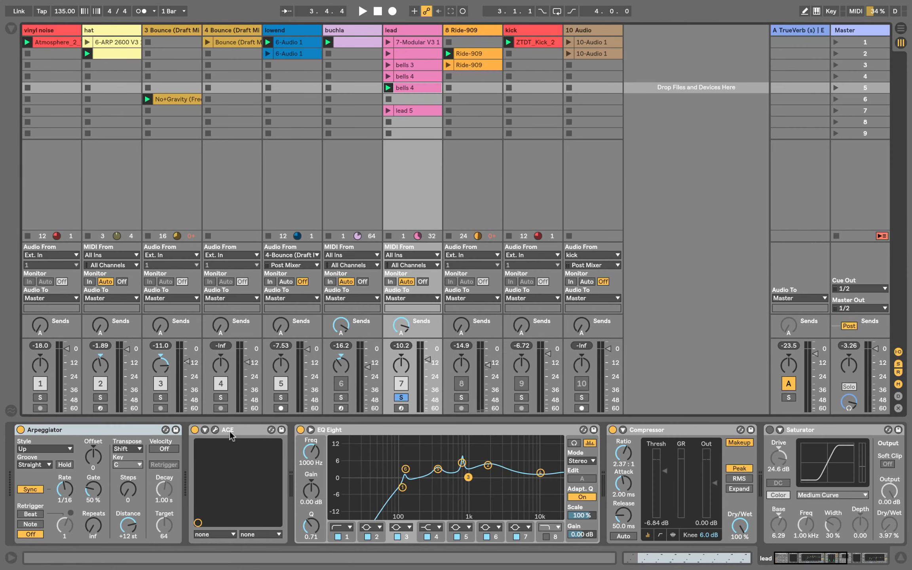
Load the RL Random Chaos patch from the 07 Rhythmic folder in the lead track's ACE synth and play the mix.
{"action": "key", "text": "space"}
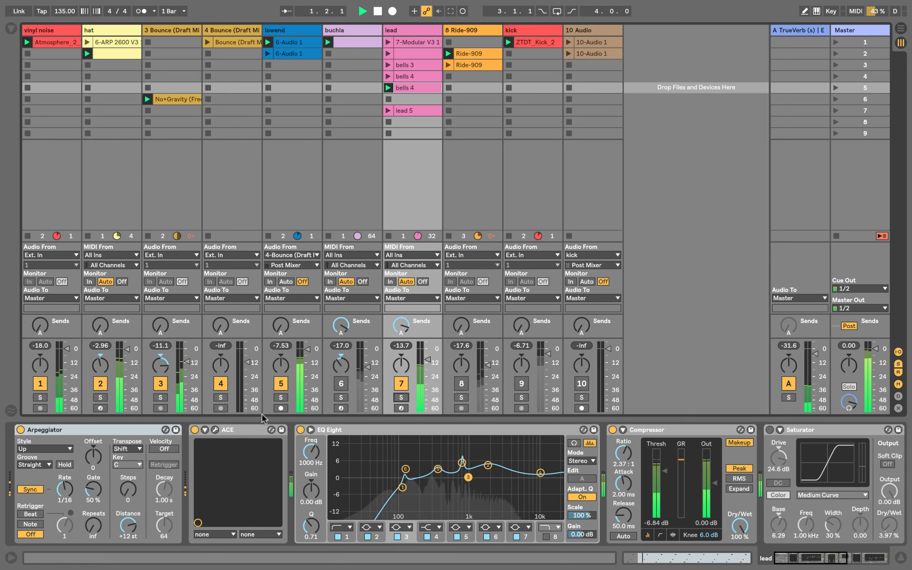
{"action": "left_click", "coordinate": [215, 429]}
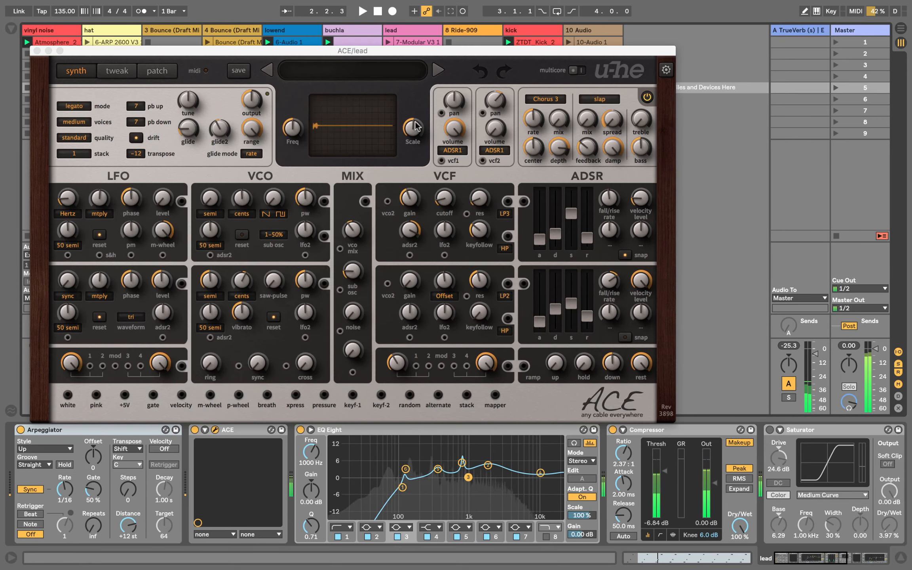
{"action": "left_click", "coordinate": [154, 71]}
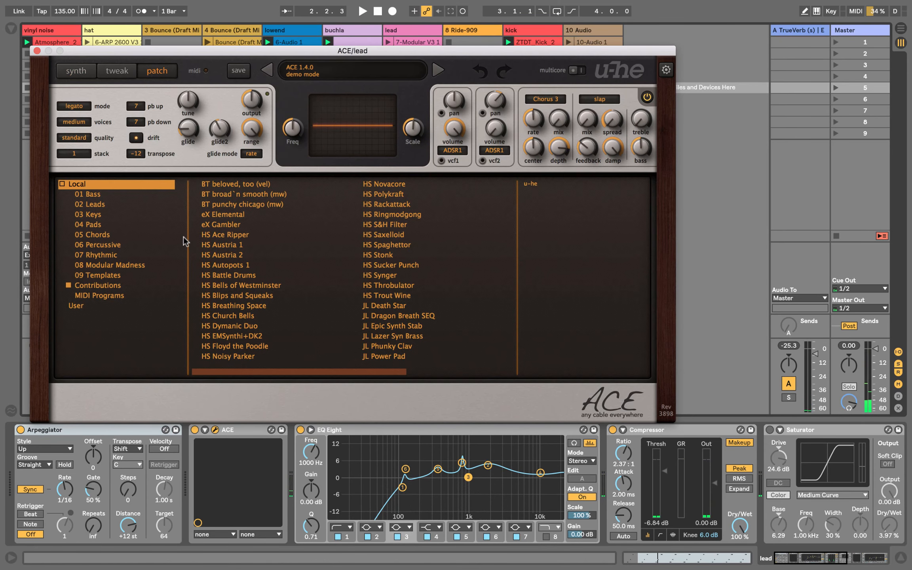
{"action": "left_click", "coordinate": [91, 213]}
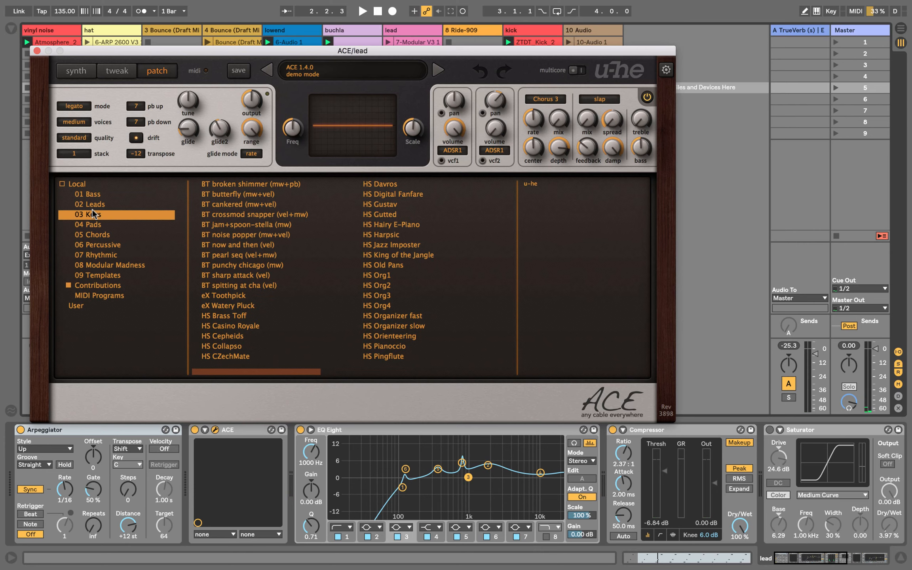
{"action": "left_click", "coordinate": [95, 255]}
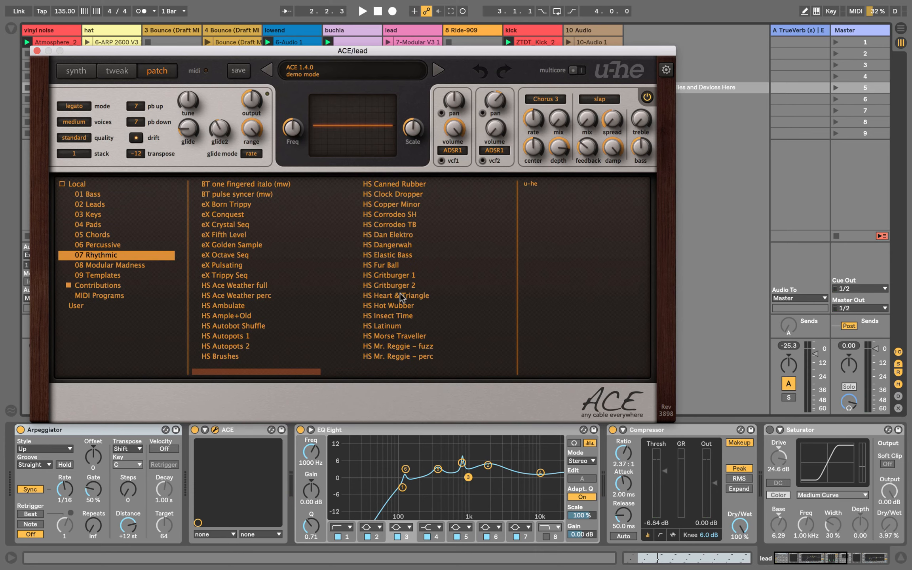
{"action": "left_click", "coordinate": [329, 374]}
{"action": "left_click", "coordinate": [444, 374]}
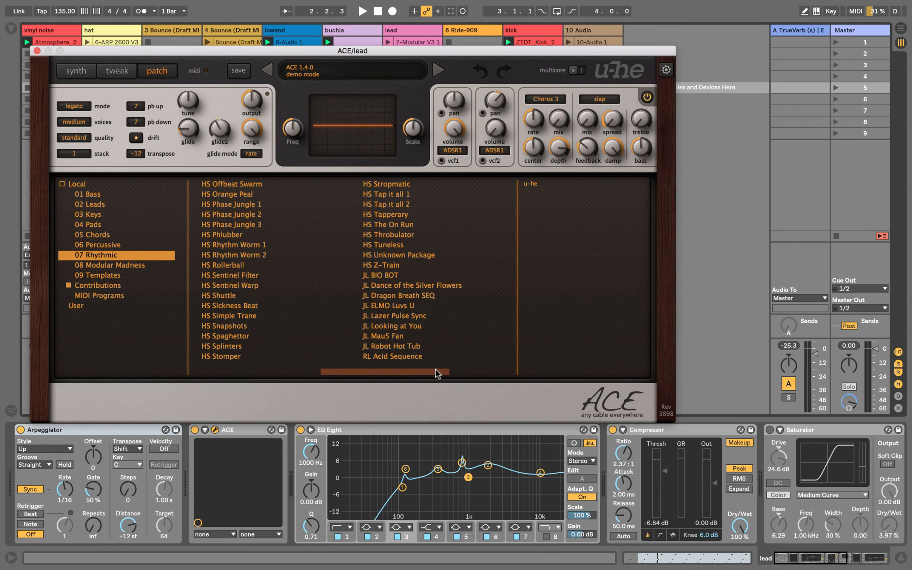
{"action": "left_click", "coordinate": [517, 373]}
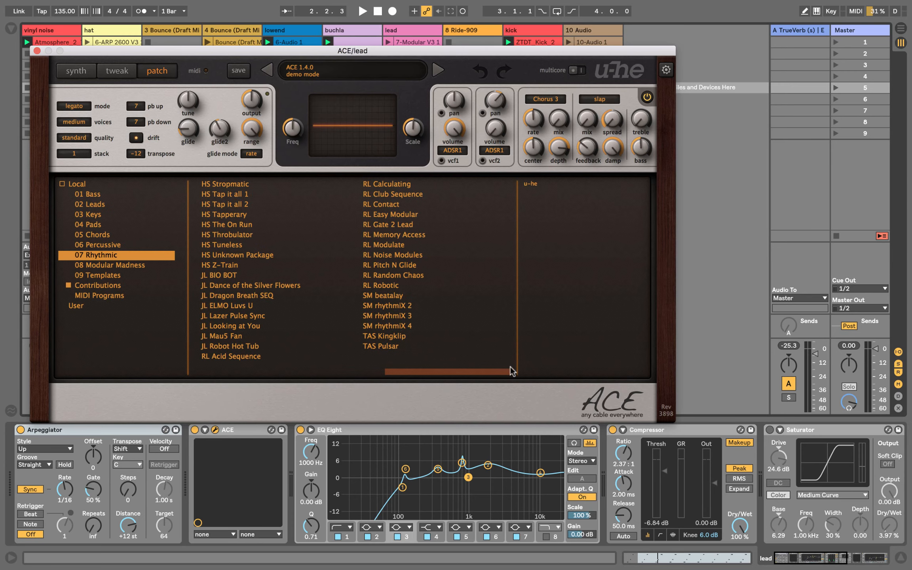
{"action": "left_click", "coordinate": [394, 276]}
{"action": "key", "text": "space"}
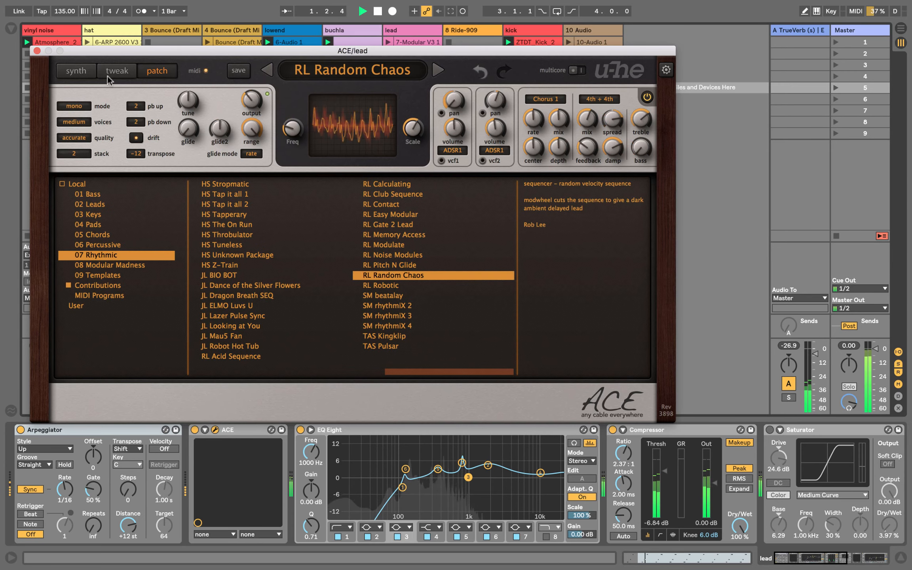
Set the VCF1 cutoff of the ACE patch to 99.00 in the synth view.
{"action": "left_click", "coordinate": [80, 72]}
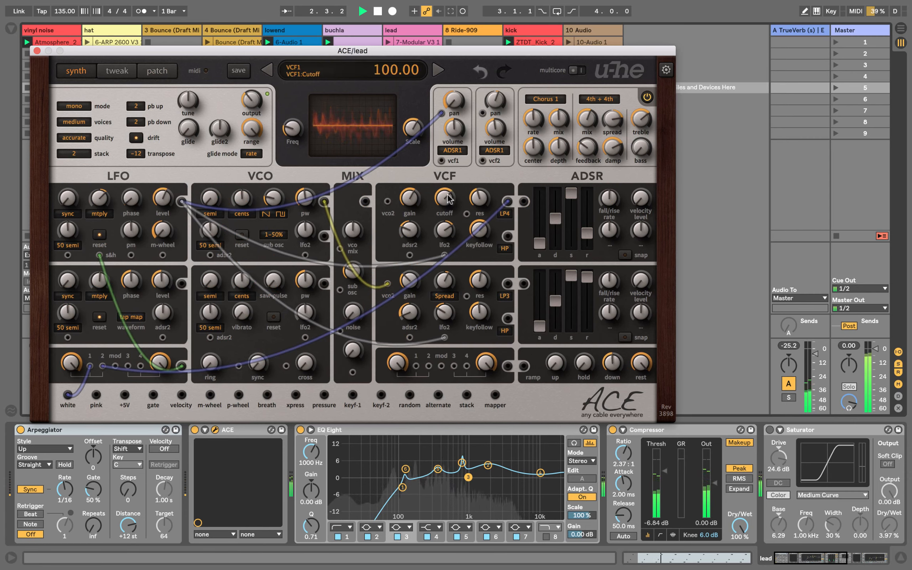
{"action": "left_click_drag", "start_coordinate": [448, 202], "coordinate": [447, 202]}
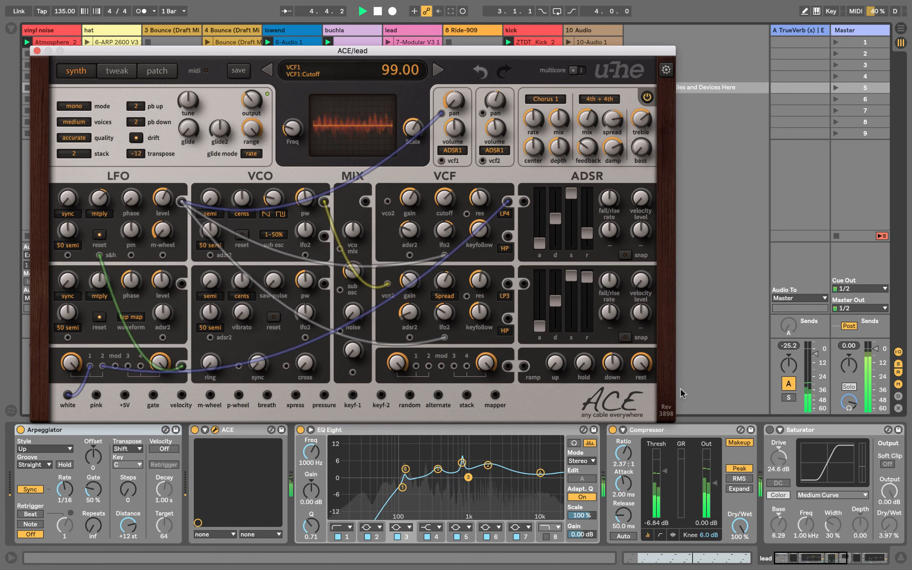
Compare the lead with its Saturator on and off, stop playback and close the ACE window.
{"action": "left_click", "coordinate": [780, 429]}
{"action": "left_click", "coordinate": [769, 430]}
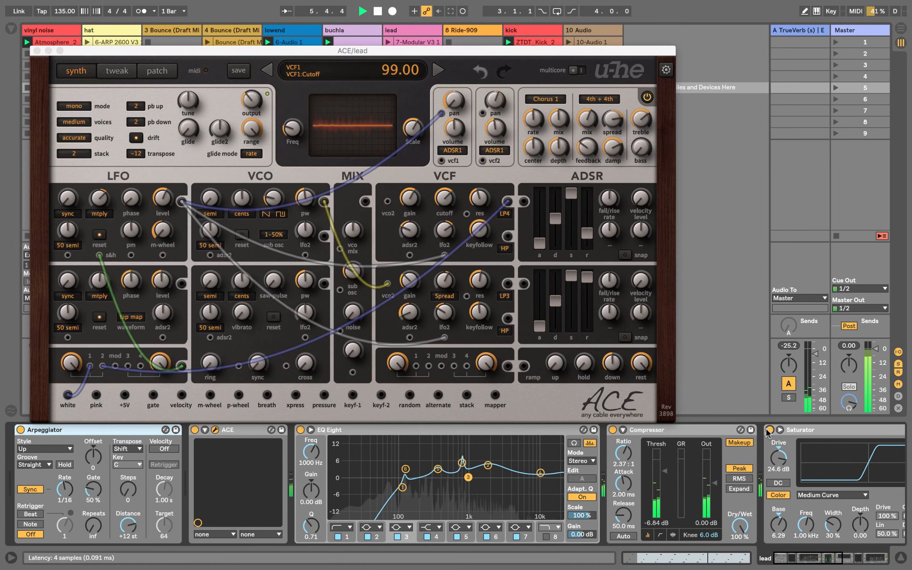
{"action": "left_click", "coordinate": [769, 430]}
{"action": "key", "text": "space"}
{"action": "left_click", "coordinate": [36, 51]}
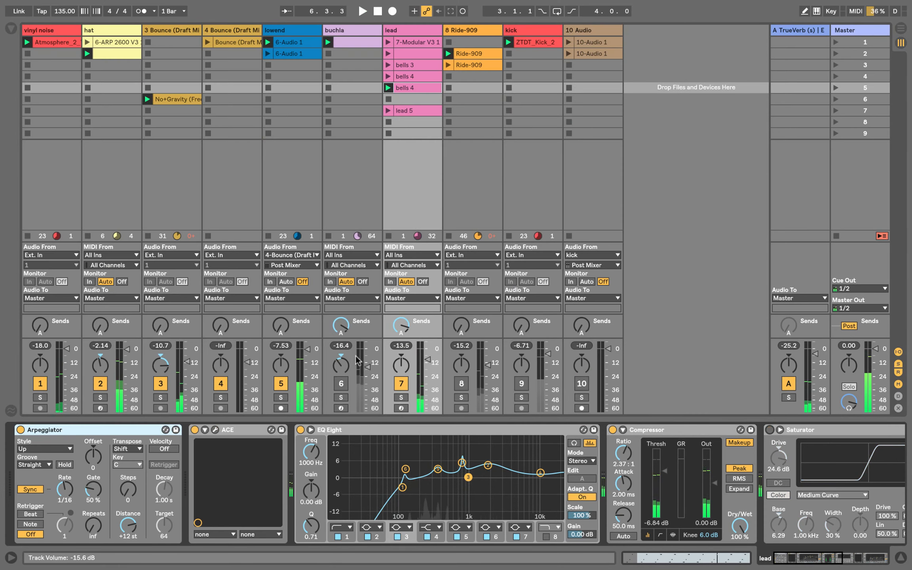
Play the lead track soloed and display the effects on the A TrueVerb return track.
{"action": "left_click", "coordinate": [401, 398]}
{"action": "key", "text": "space"}
{"action": "left_click", "coordinate": [795, 56]}
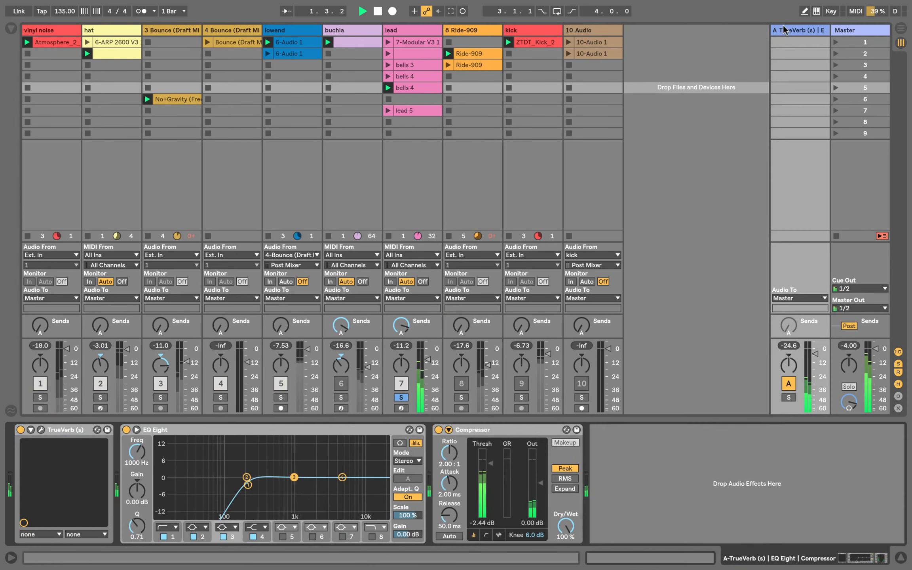
Load the Milleniumverb factory preset in the return track's TrueVerb and play the soloed lead through it.
{"action": "left_click", "coordinate": [40, 430]}
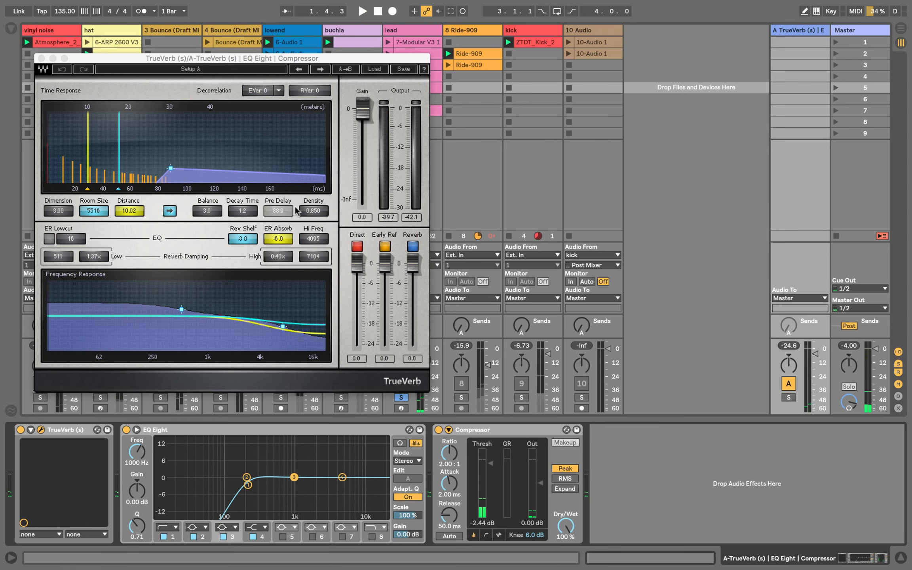
{"action": "left_click", "coordinate": [375, 69]}
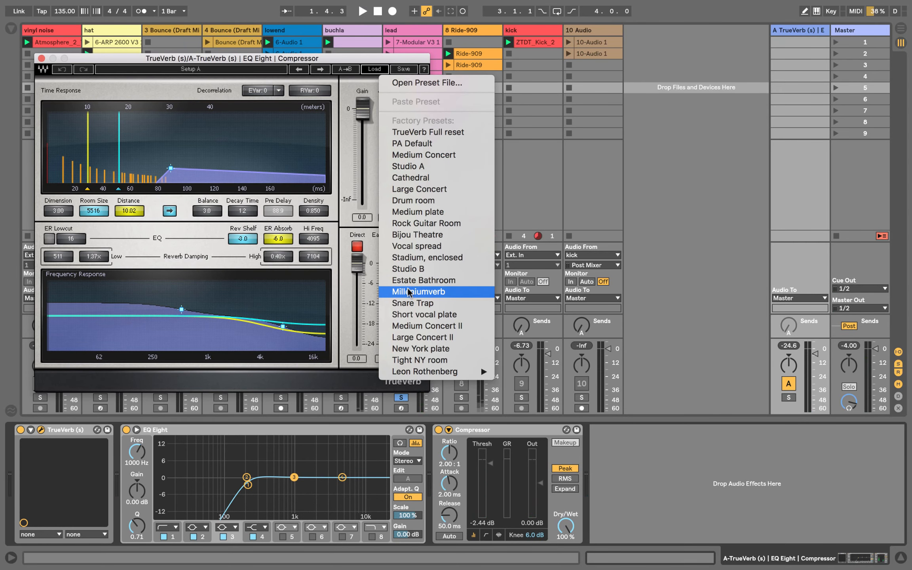
{"action": "left_click", "coordinate": [432, 291]}
{"action": "key", "text": "space"}
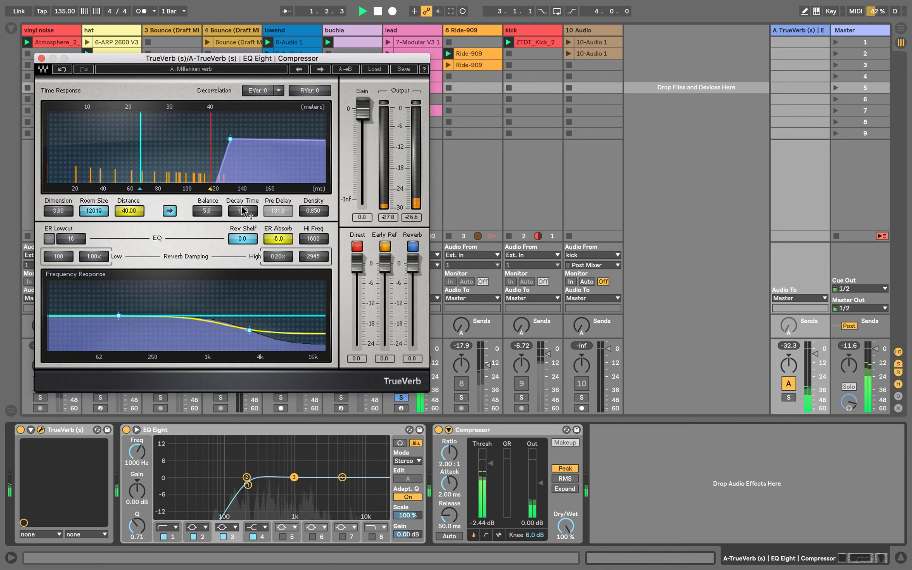
Set the TrueVerb's decay time to 10.4, room size to 1390 and ER lowcut to 45, with low damping of 0.10x at 43.
{"action": "left_click_drag", "start_coordinate": [242, 211], "coordinate": [242, 219]}
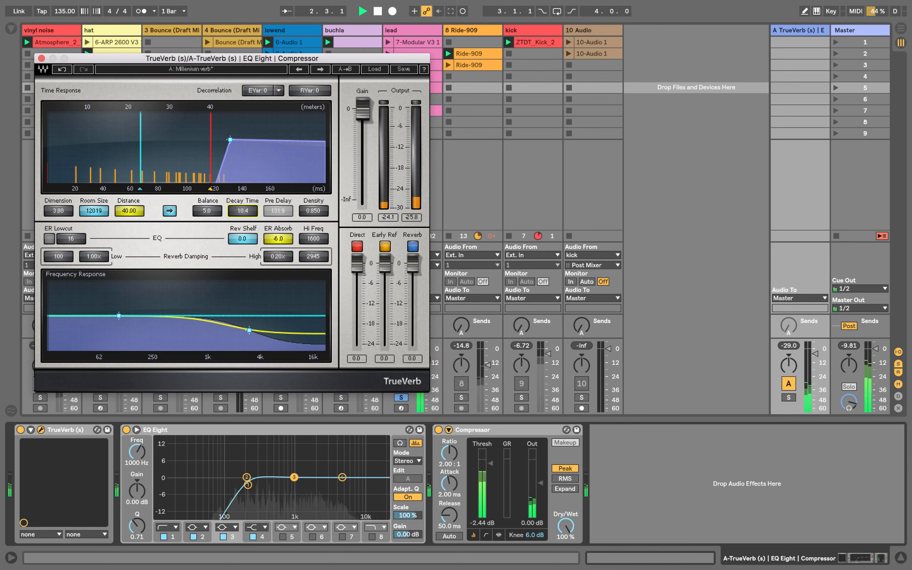
{"action": "left_click_drag", "start_coordinate": [94, 210], "coordinate": [80, 257]}
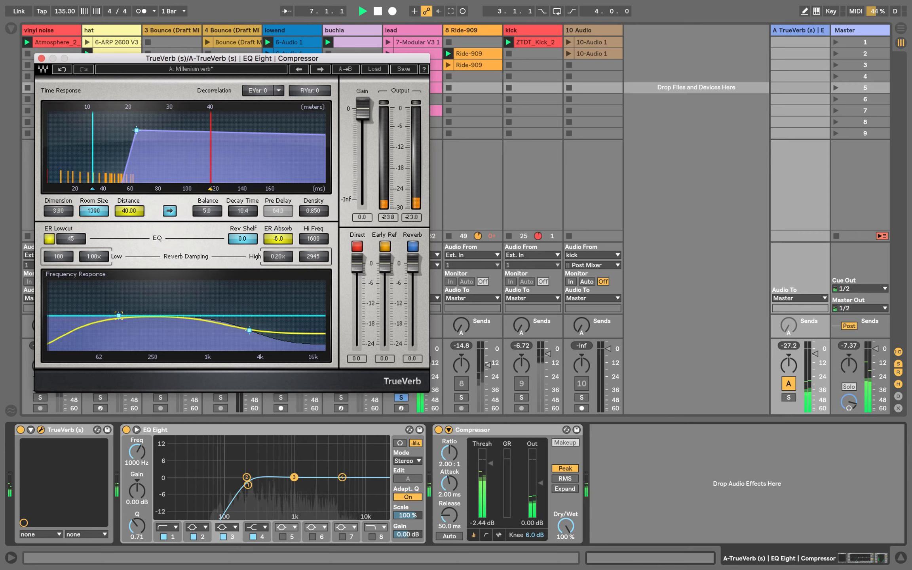
{"action": "left_click_drag", "start_coordinate": [118, 316], "coordinate": [86, 331]}
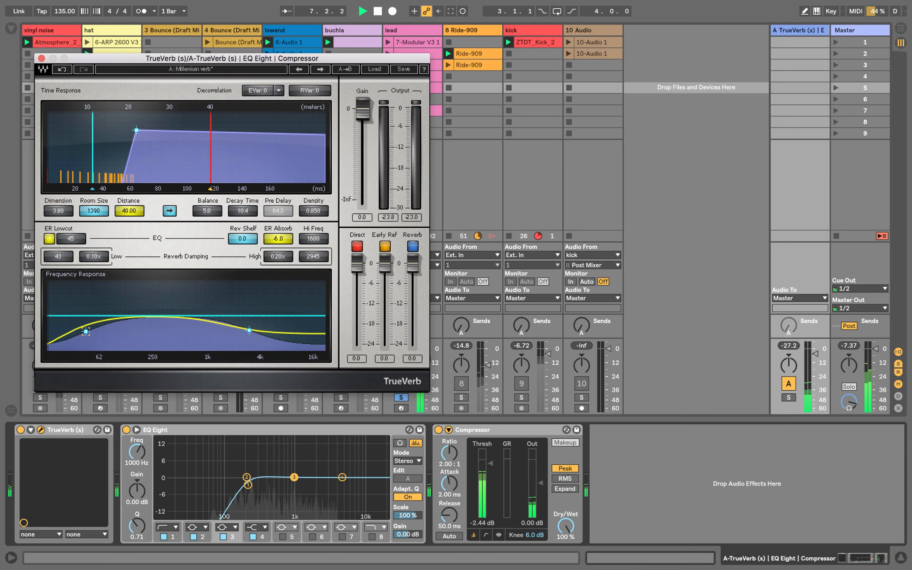
{"action": "left_click", "coordinate": [41, 58]}
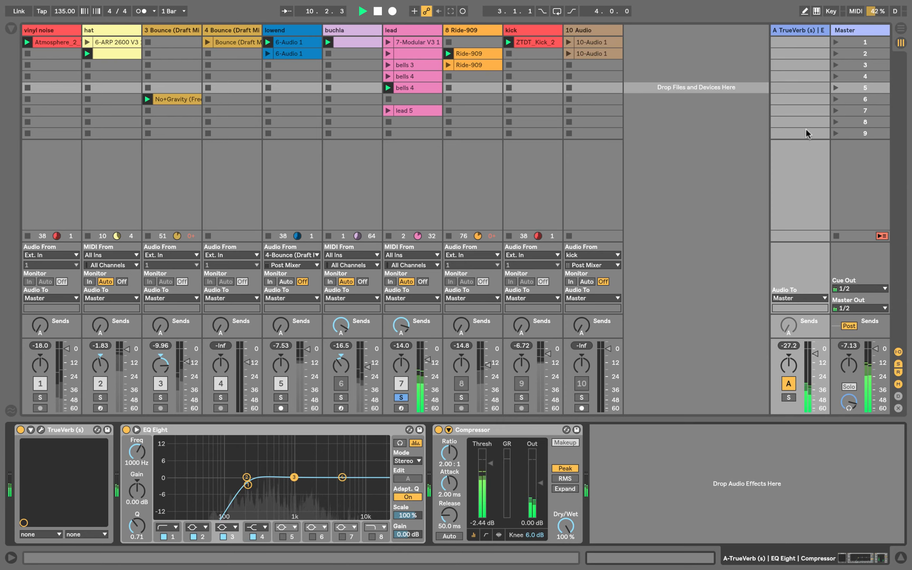
Solo the A TrueVerb return while setting its reverb's room size to 2102, and return to the full mix.
{"action": "left_click_drag", "start_coordinate": [794, 350], "coordinate": [794, 347]}
{"action": "left_click", "coordinate": [789, 397]}
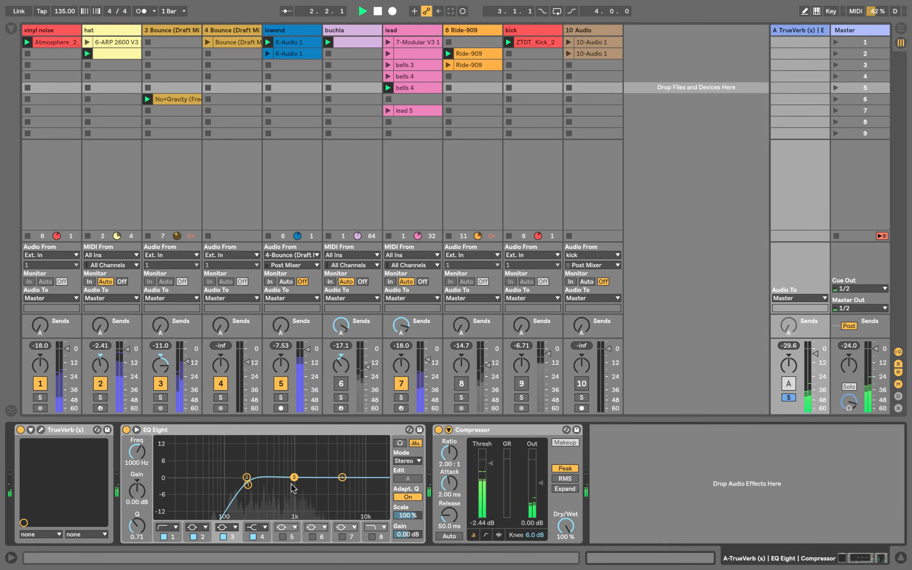
{"action": "left_click", "coordinate": [40, 430]}
{"action": "left_click_drag", "start_coordinate": [88, 210], "coordinate": [91, 214]}
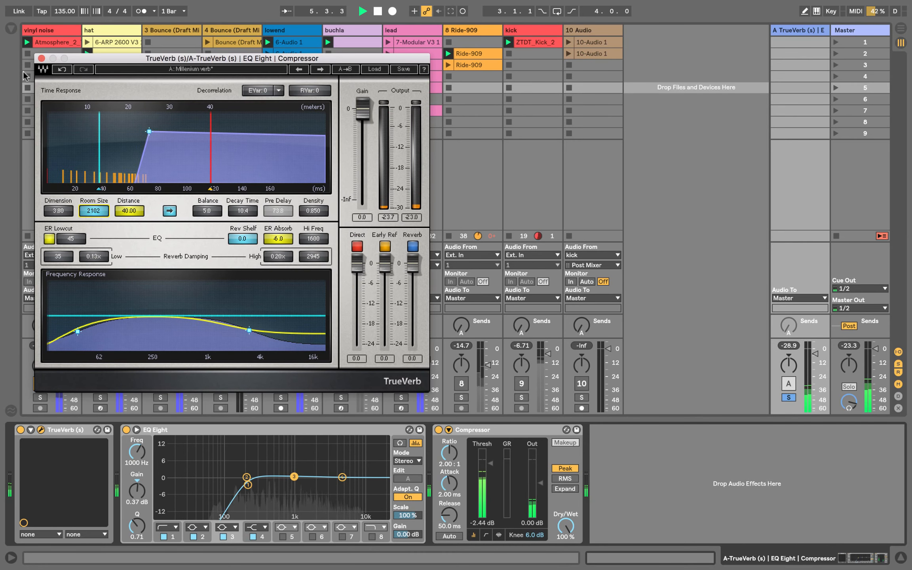
{"action": "left_click", "coordinate": [42, 58]}
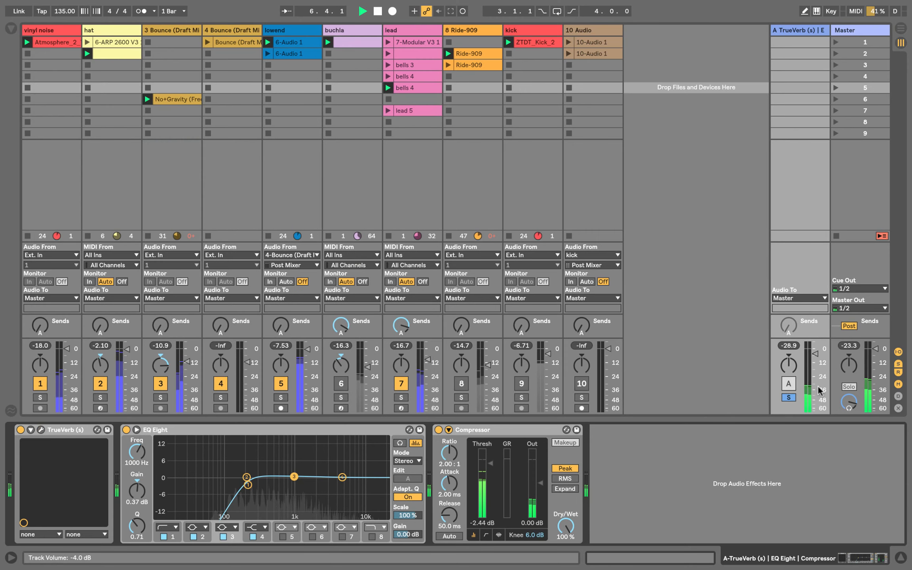
{"action": "left_click", "coordinate": [791, 398]}
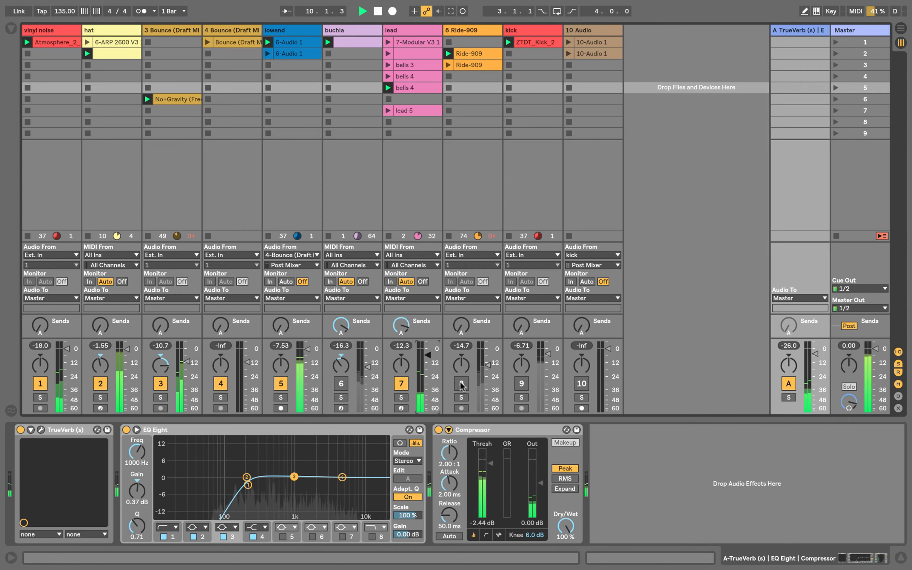
Set the ADSR1 release of the lead's ACE patch to 22.00 and close its window.
{"action": "left_click", "coordinate": [406, 27]}
{"action": "left_click", "coordinate": [215, 430]}
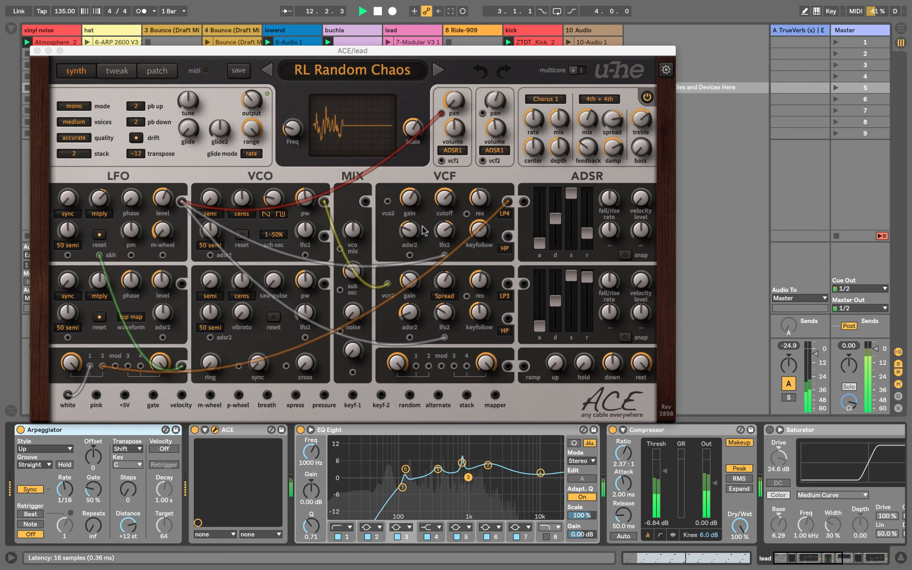
{"action": "left_click", "coordinate": [446, 207]}
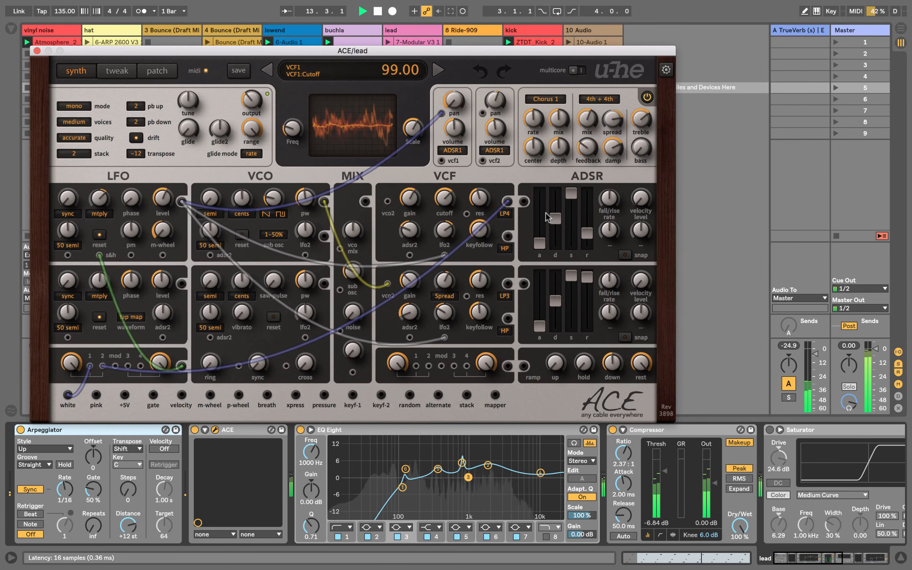
{"action": "mouse_move", "coordinate": [590, 238]}
{"action": "left_mouse_down"}
{"action": "mouse_move", "coordinate": [591, 223]}
{"action": "mouse_move", "coordinate": [592, 238]}
{"action": "left_mouse_up"}
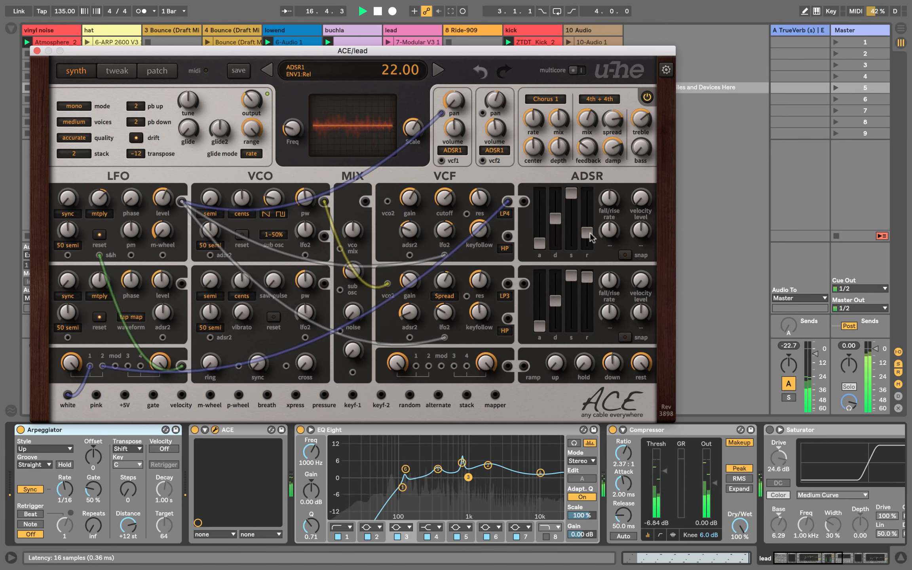
{"action": "left_click", "coordinate": [37, 50]}
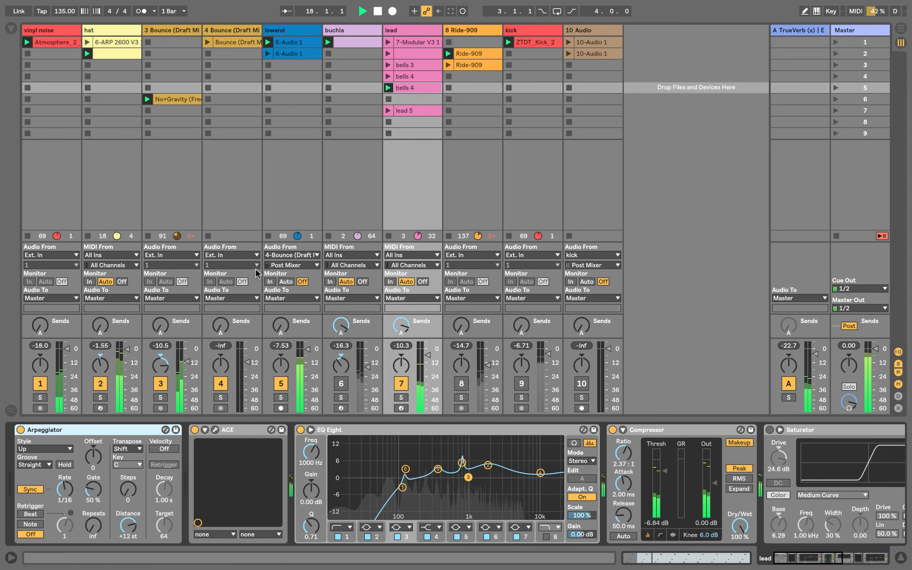
Unmute the 8 Ride-909 track in the playing mix, keeping the lowend track muted only for a brief comparison.
{"action": "left_click", "coordinate": [273, 384]}
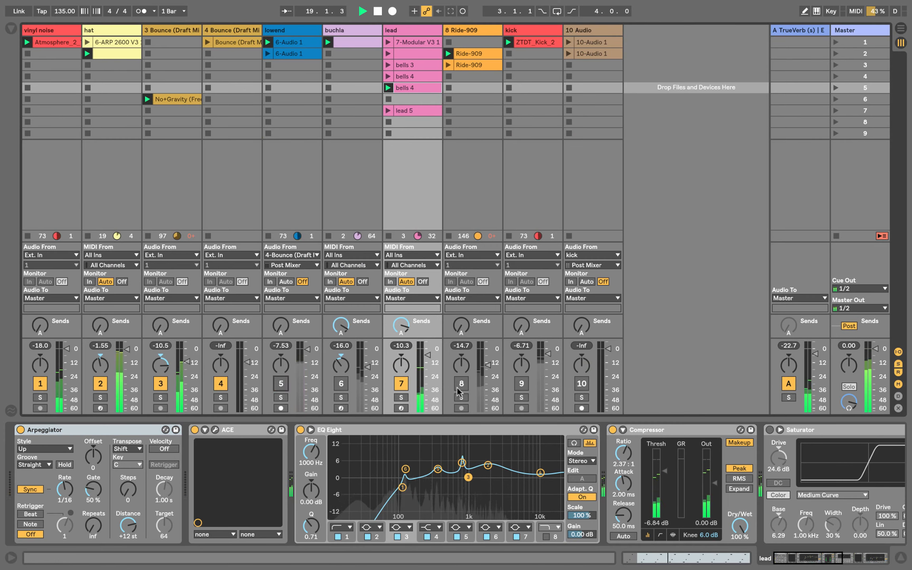
{"action": "left_click", "coordinate": [458, 386]}
{"action": "left_click", "coordinate": [281, 384]}
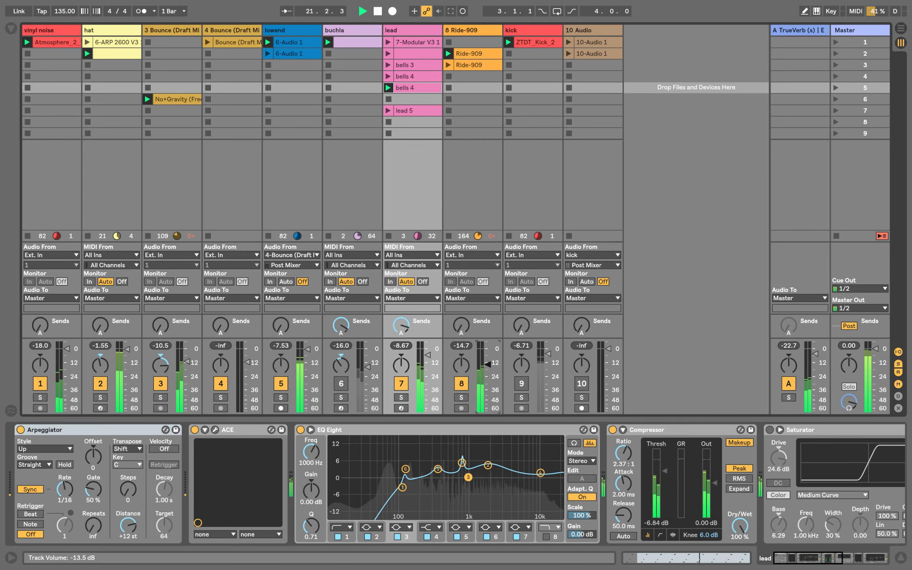
Compare the two Ride-909 clips in playback, return to the one in scene 2 and show the ride track's effects.
{"action": "double_click", "coordinate": [465, 55]}
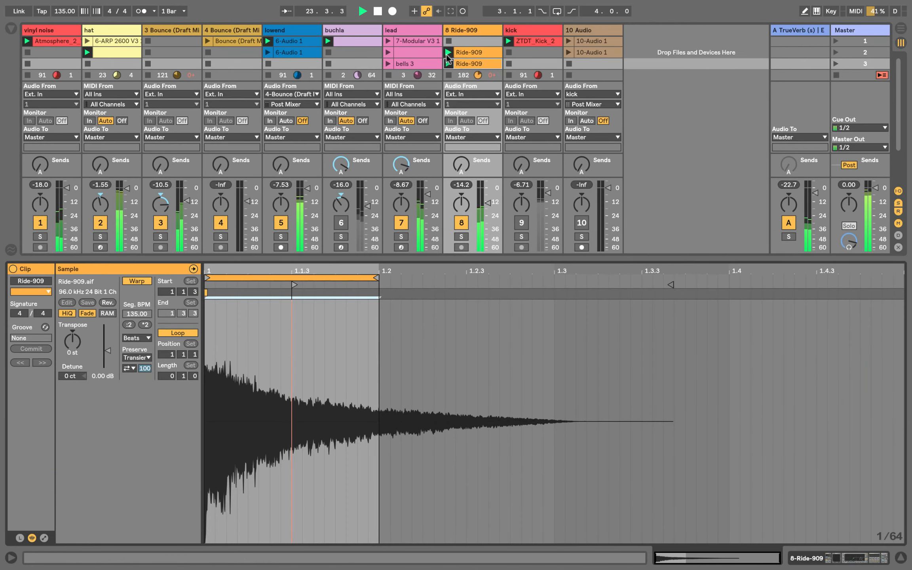
{"action": "left_click", "coordinate": [447, 52]}
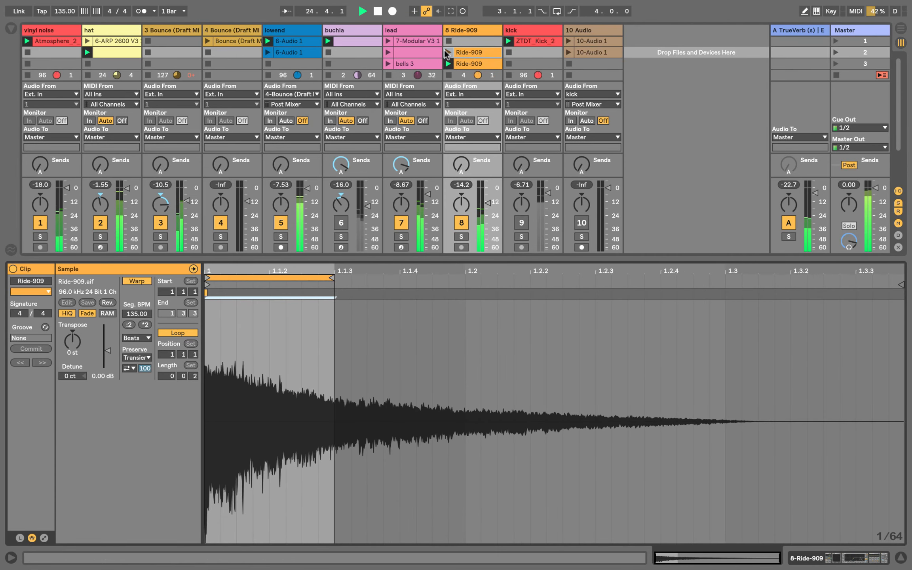
{"action": "left_click", "coordinate": [449, 32]}
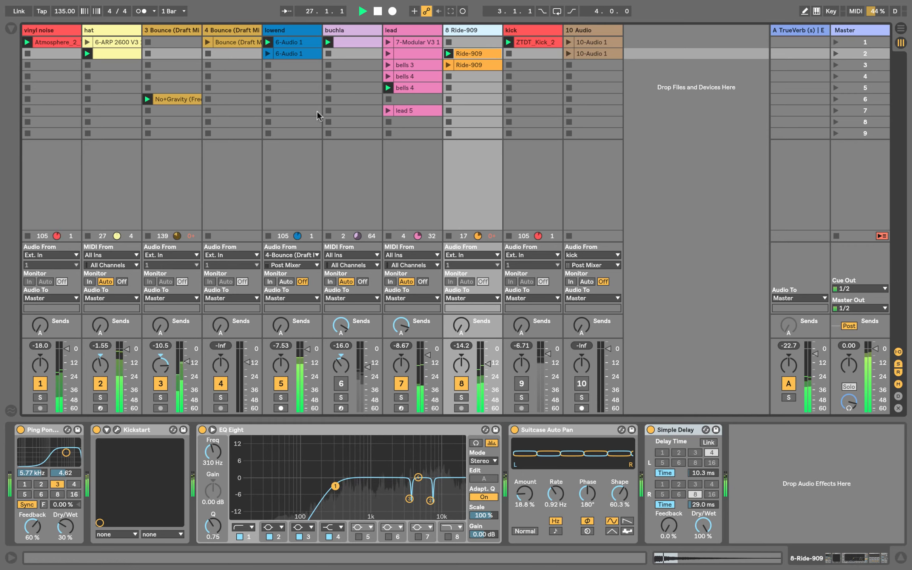
Unmute the buchla track and pan it further left, with the lead panned slightly right.
{"action": "left_click", "coordinate": [341, 382]}
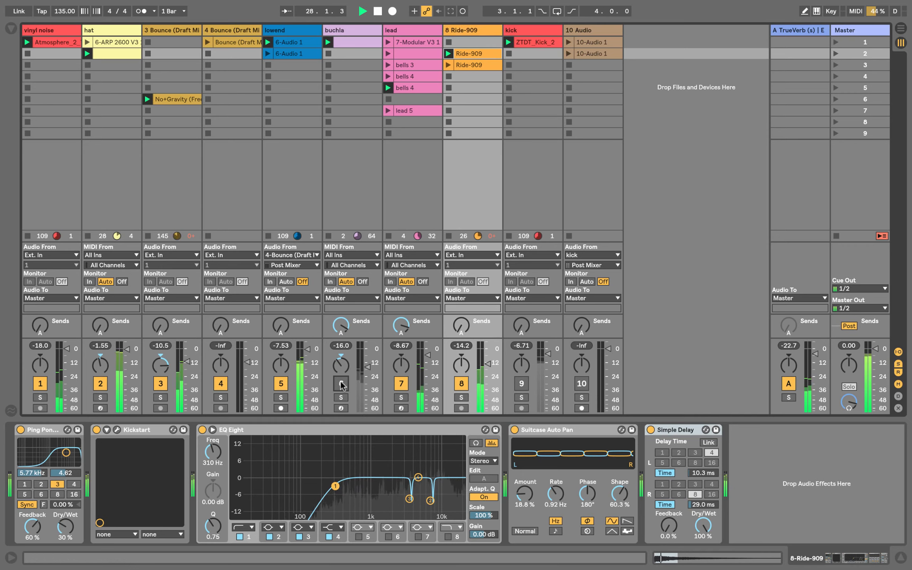
{"action": "left_click", "coordinate": [342, 383]}
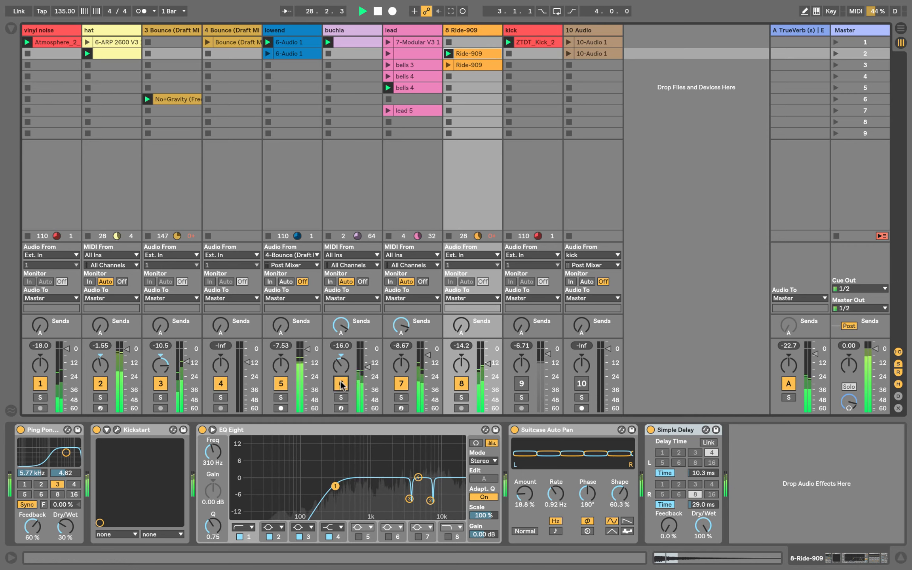
{"action": "left_click", "coordinate": [390, 31]}
{"action": "left_click_drag", "start_coordinate": [401, 364], "coordinate": [401, 362]}
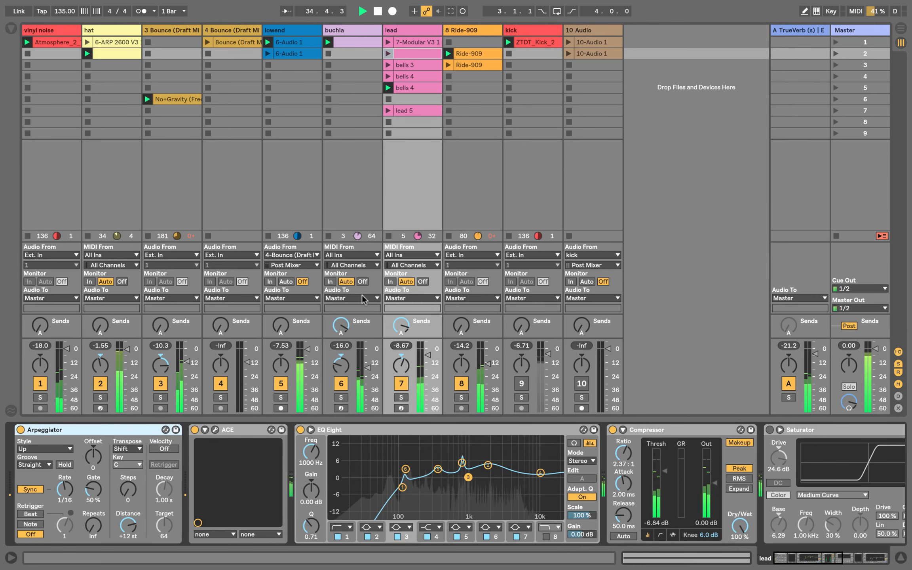
Set the lead's send to the TrueVerb return to -5.7 dB and its ACE VCF1 cutoff to 102.00.
{"action": "left_click", "coordinate": [399, 326]}
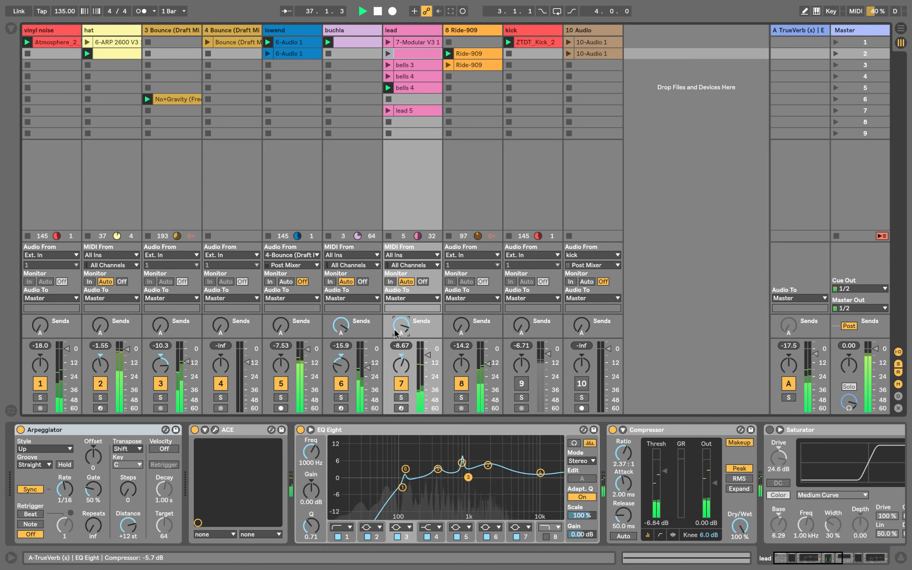
{"action": "left_click", "coordinate": [216, 430]}
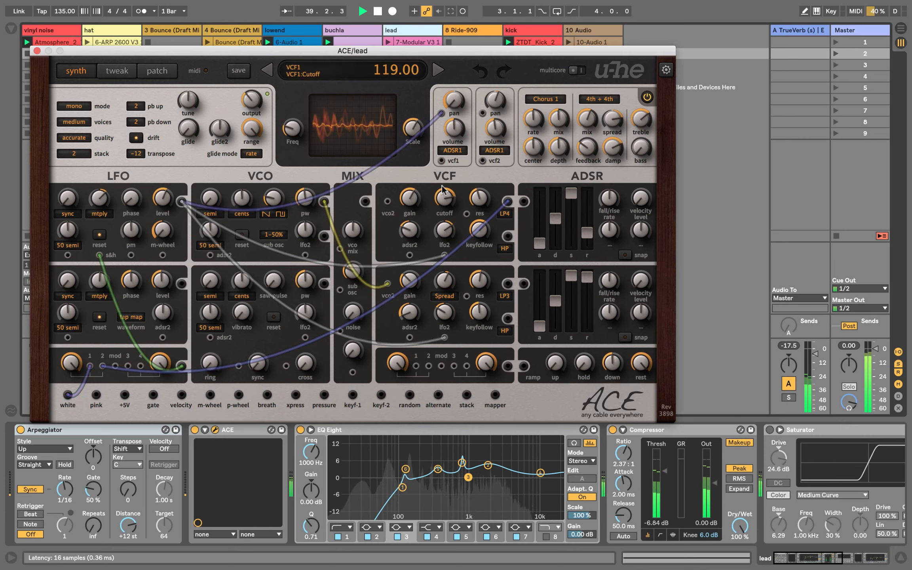
{"action": "left_click_drag", "start_coordinate": [443, 183], "coordinate": [445, 194]}
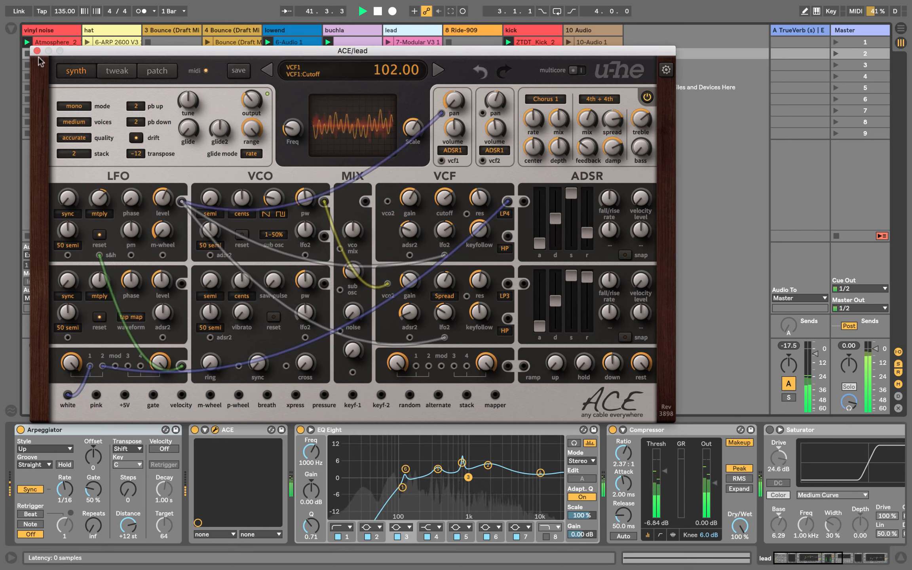
{"action": "left_click", "coordinate": [216, 430]}
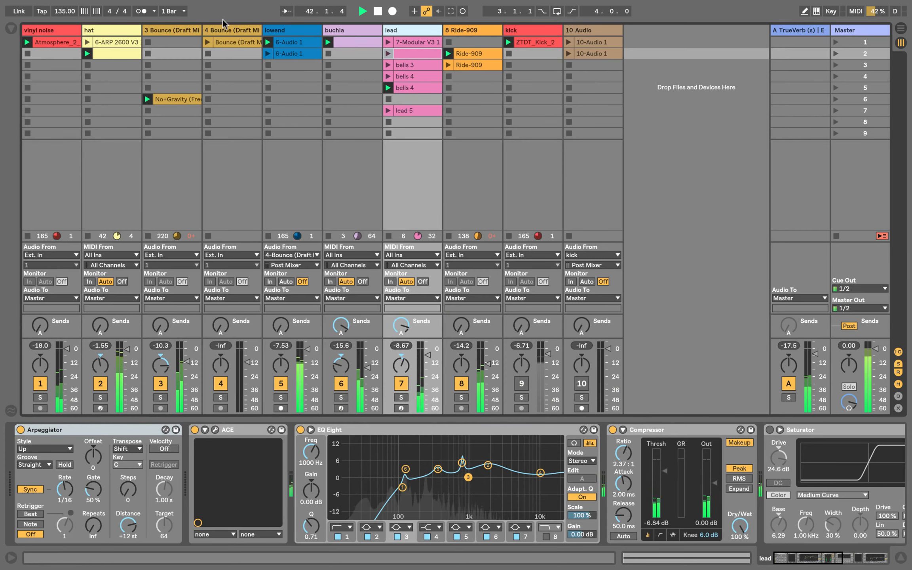
Copy the lowend track's EQ Eight onto the Master track after the L1+ Ultramaximizer, and have it switched on.
{"action": "left_click", "coordinate": [285, 30]}
{"action": "left_click", "coordinate": [340, 429]}
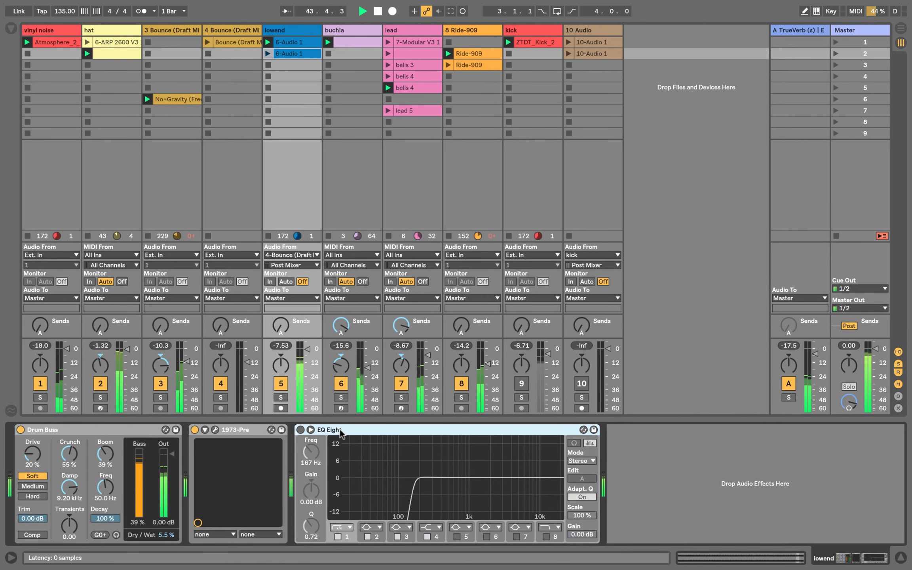
{"action": "left_click", "coordinate": [846, 32]}
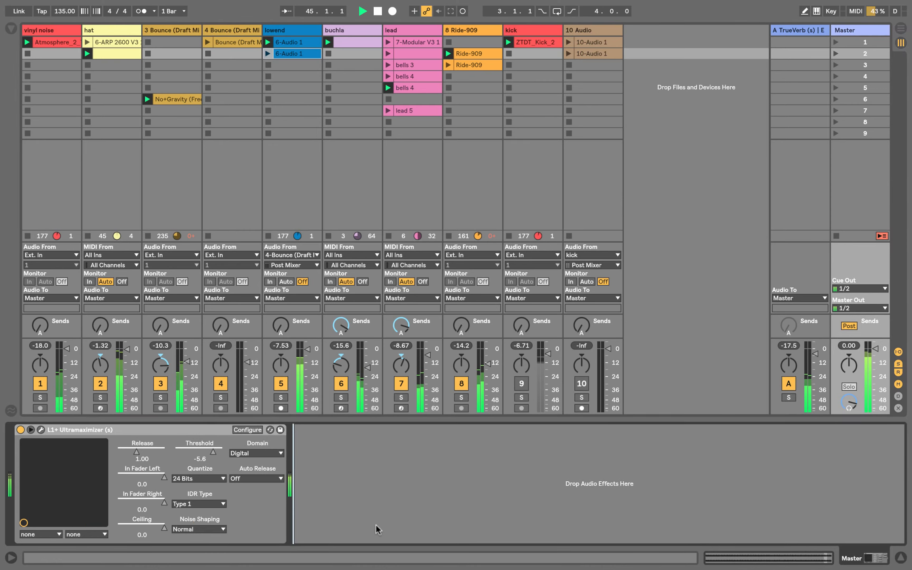
Set the Steps value of the lead track's Arpeggiator to 1.
{"action": "left_click", "coordinate": [394, 32]}
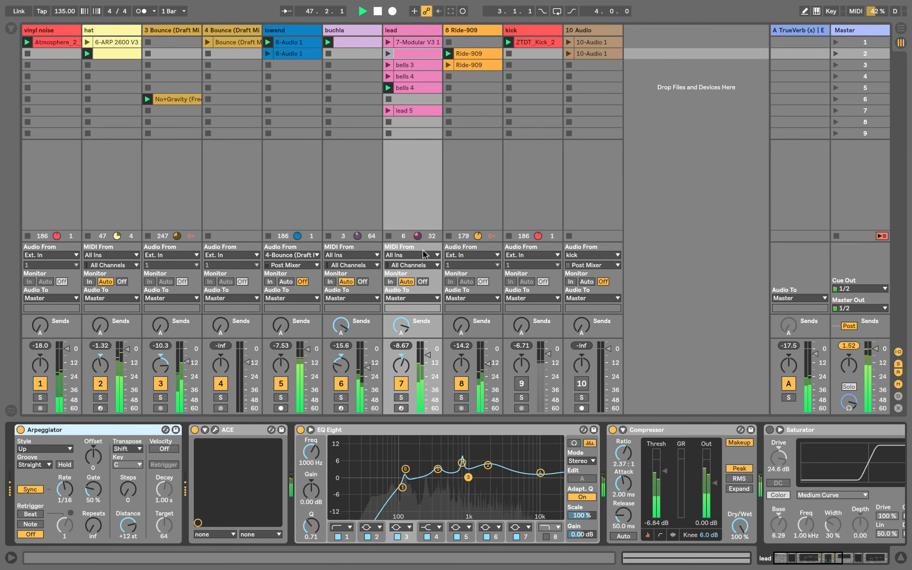
{"action": "left_click", "coordinate": [389, 29]}
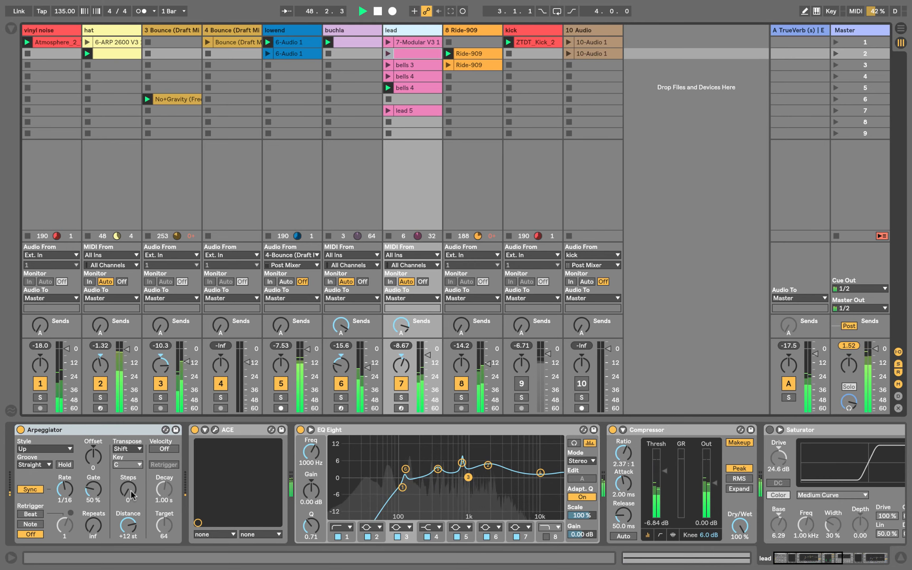
{"action": "left_click_drag", "start_coordinate": [128, 490], "coordinate": [128, 480]}
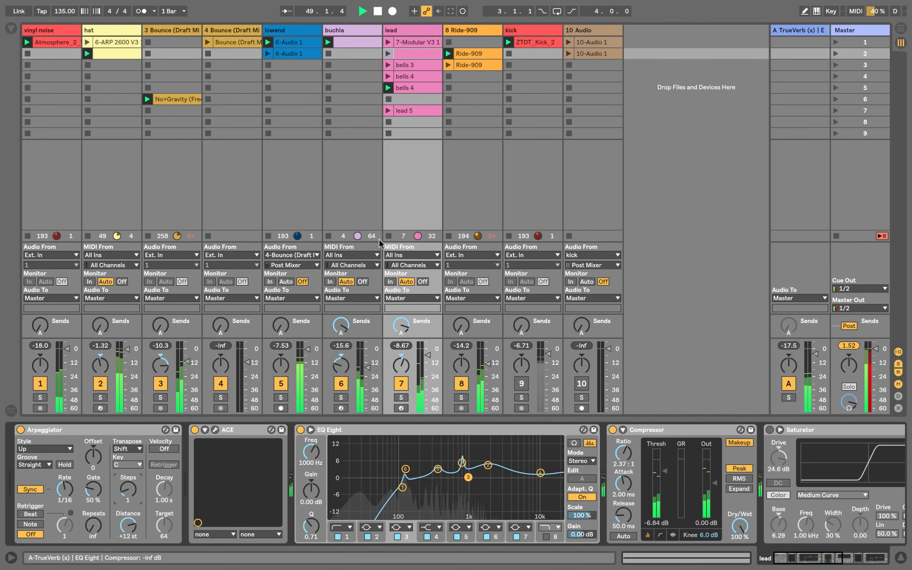
Set the ADSR1 release of the lead's ACE patch to 30.00 and close the synth window.
{"action": "left_click", "coordinate": [395, 30]}
{"action": "left_click", "coordinate": [216, 431]}
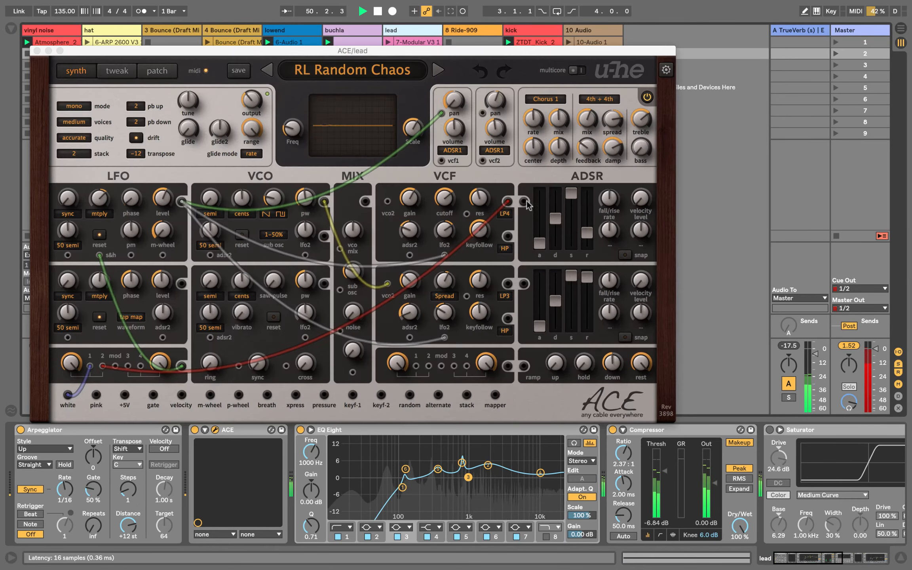
{"action": "left_click_drag", "start_coordinate": [587, 229], "coordinate": [587, 227]}
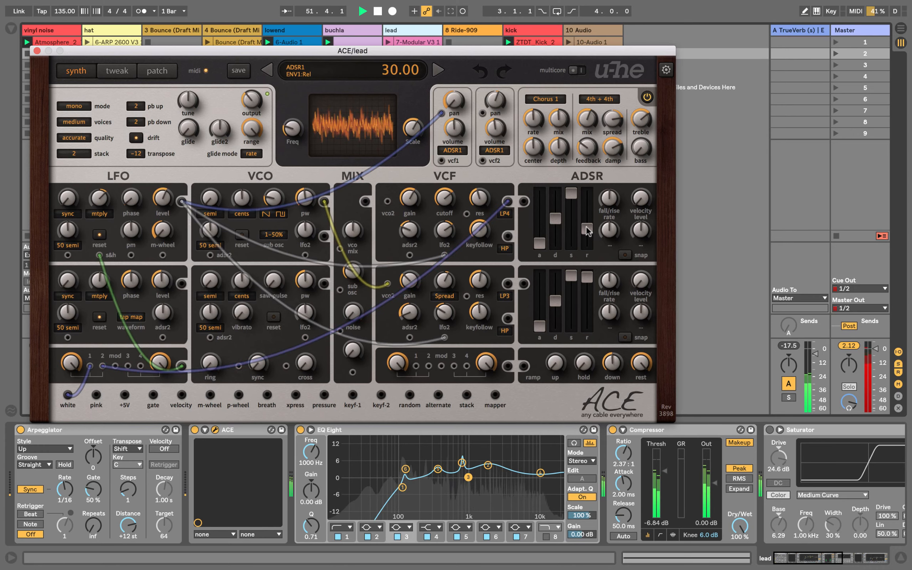
{"action": "left_click", "coordinate": [37, 50]}
{"action": "left_click", "coordinate": [36, 50]}
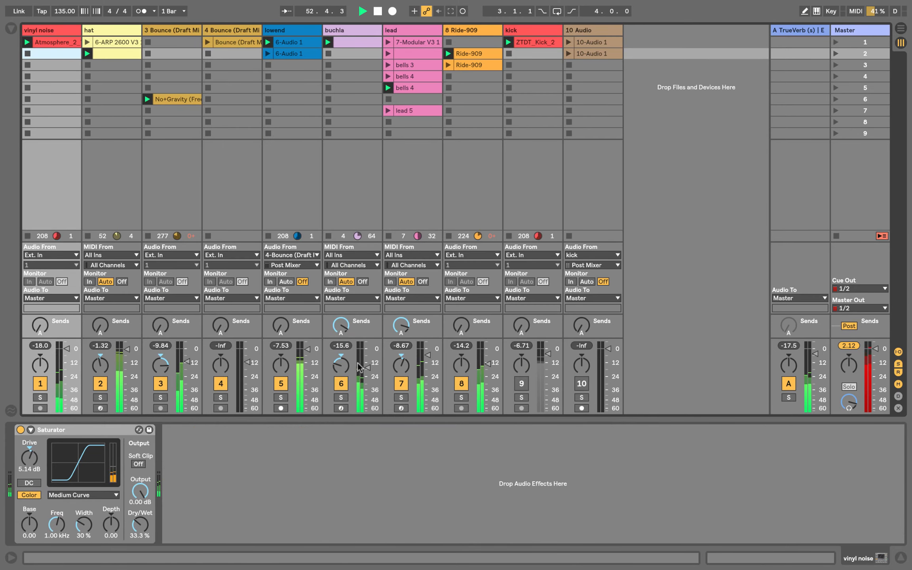
Solo the lead track, fold the Master track's EQ Eight and switch it off to compare the sound.
{"action": "left_click", "coordinate": [401, 397]}
{"action": "left_click", "coordinate": [847, 31]}
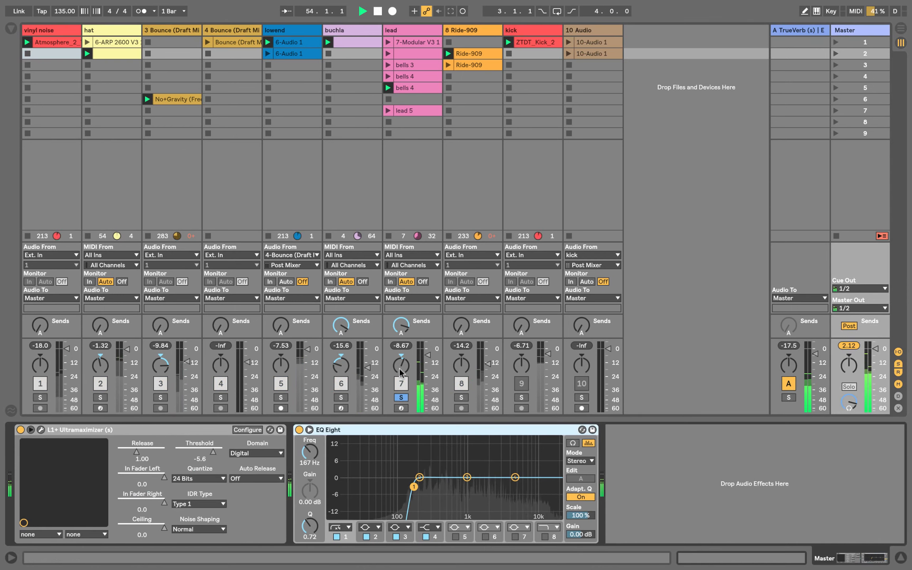
{"action": "double_click", "coordinate": [309, 429]}
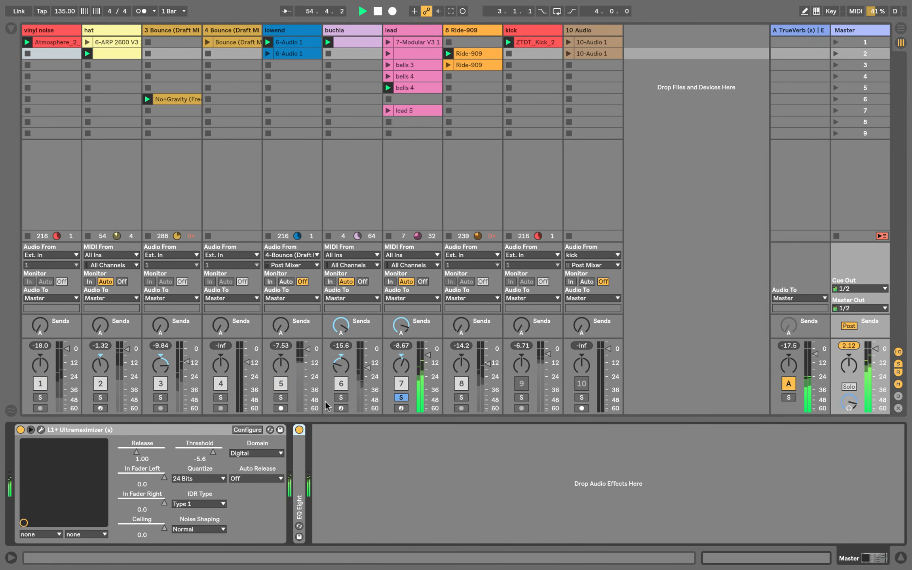
{"action": "left_click", "coordinate": [298, 430]}
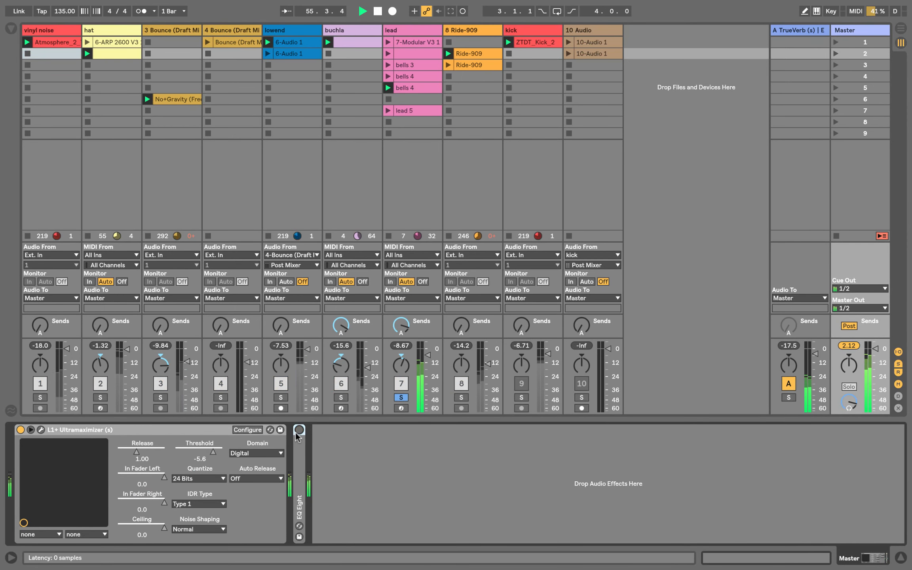
Set the ADSR1 release of the lead's ACE patch to 13.00 and close the synth window.
{"action": "left_click", "coordinate": [400, 335]}
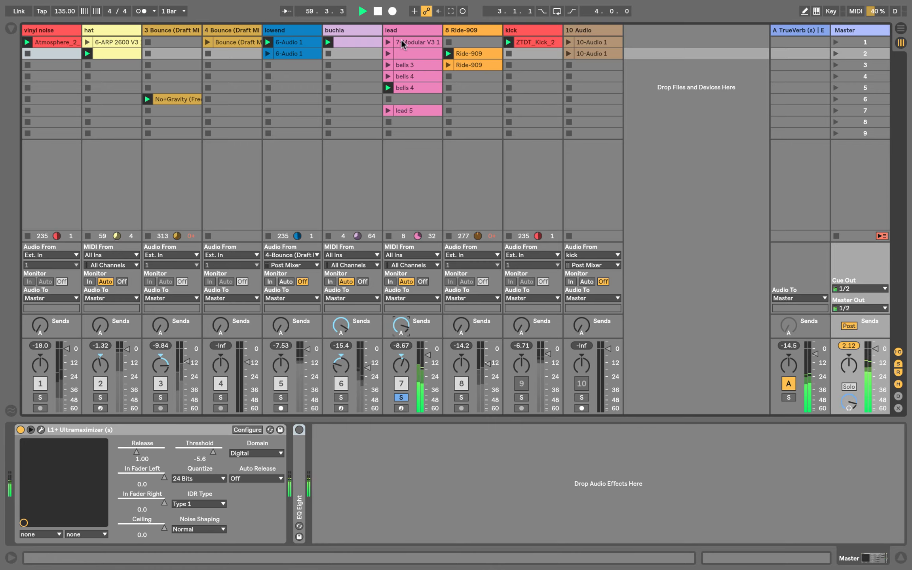
{"action": "left_click", "coordinate": [405, 30]}
{"action": "left_click", "coordinate": [216, 429]}
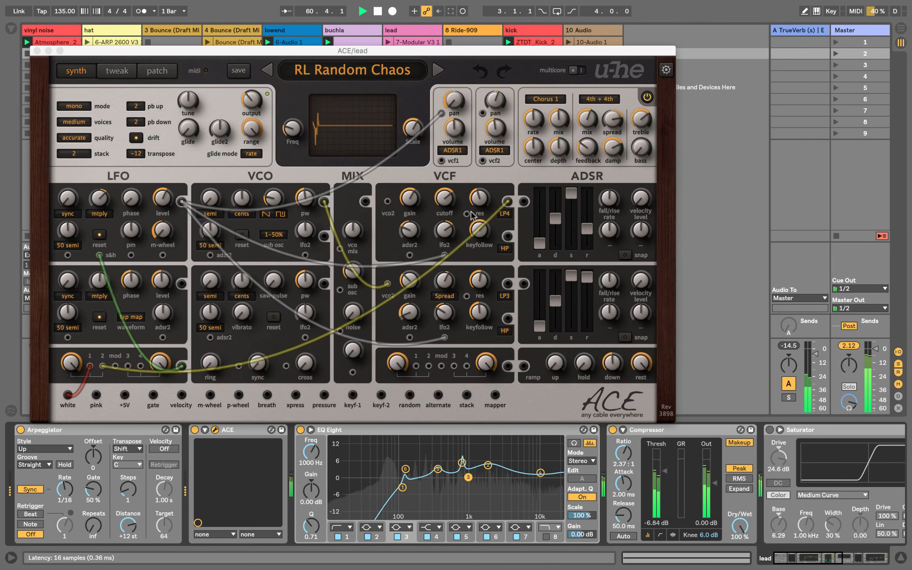
{"action": "left_click_drag", "start_coordinate": [590, 234], "coordinate": [590, 240]}
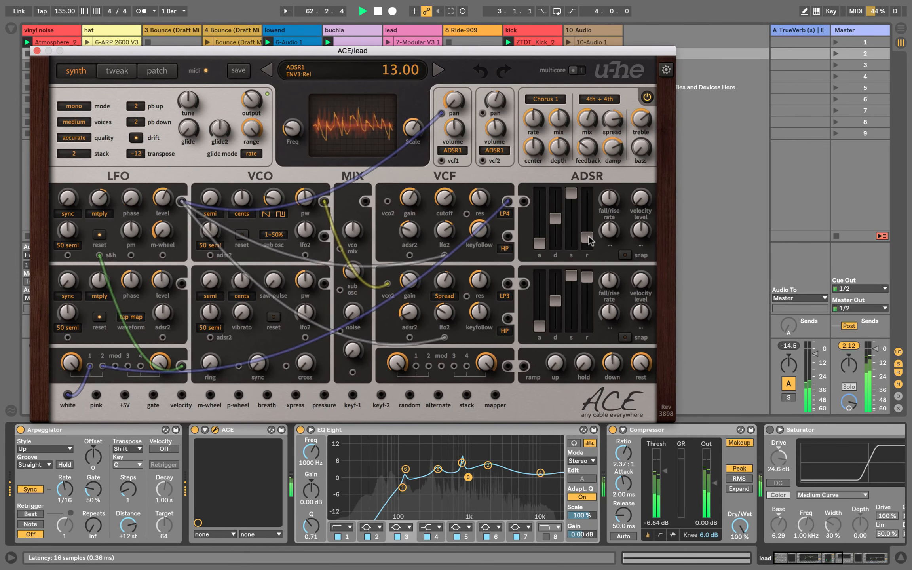
{"action": "left_click", "coordinate": [37, 51]}
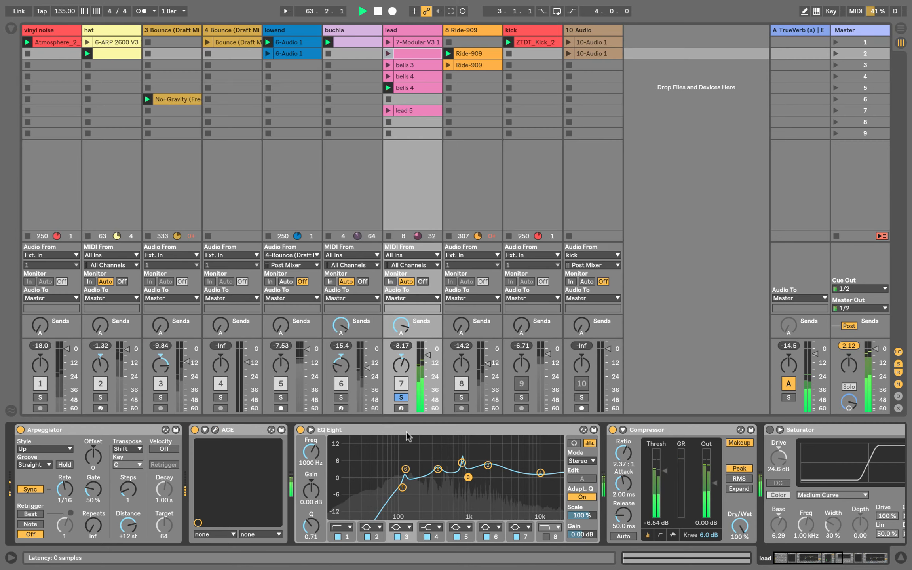
Unsolo the lead track and adjust its reverb send against the full mix.
{"action": "left_click", "coordinate": [401, 397]}
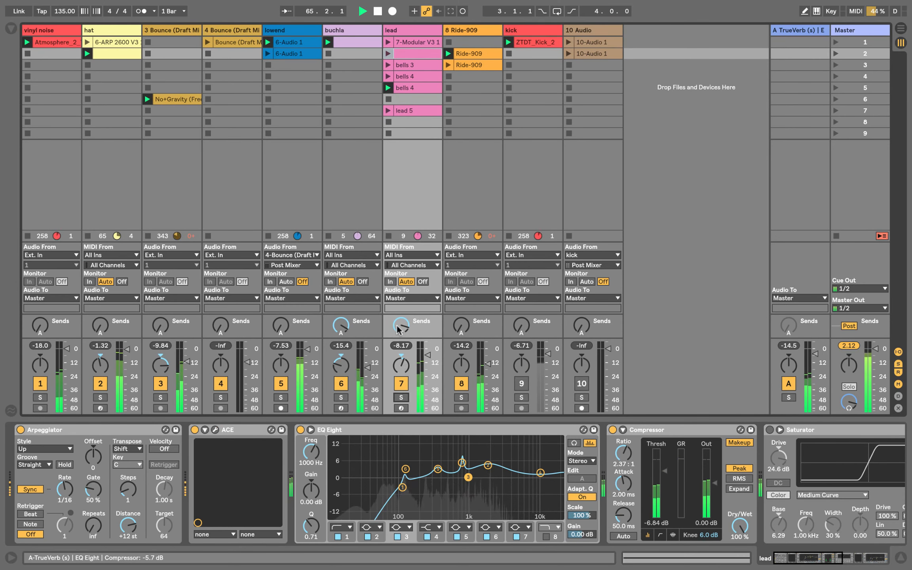
{"action": "mouse_move", "coordinate": [400, 327]}
{"action": "left_mouse_down"}
{"action": "mouse_move", "coordinate": [400, 307]}
{"action": "mouse_move", "coordinate": [399, 336]}
{"action": "left_mouse_up"}
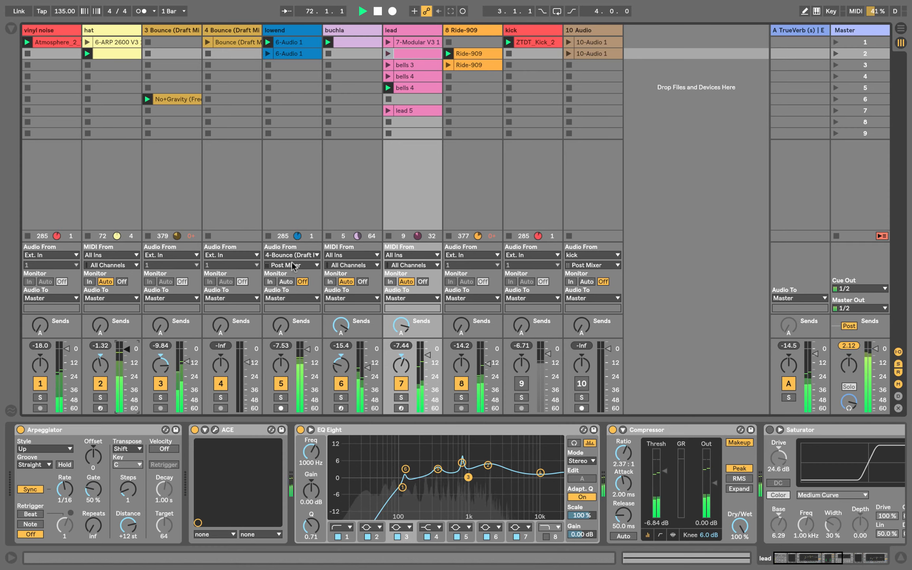
Open the lowend's first clip, mute the lowend track and briefly switch the kick track on and off to compare.
{"action": "left_click", "coordinate": [291, 41]}
{"action": "double_click", "coordinate": [292, 41]}
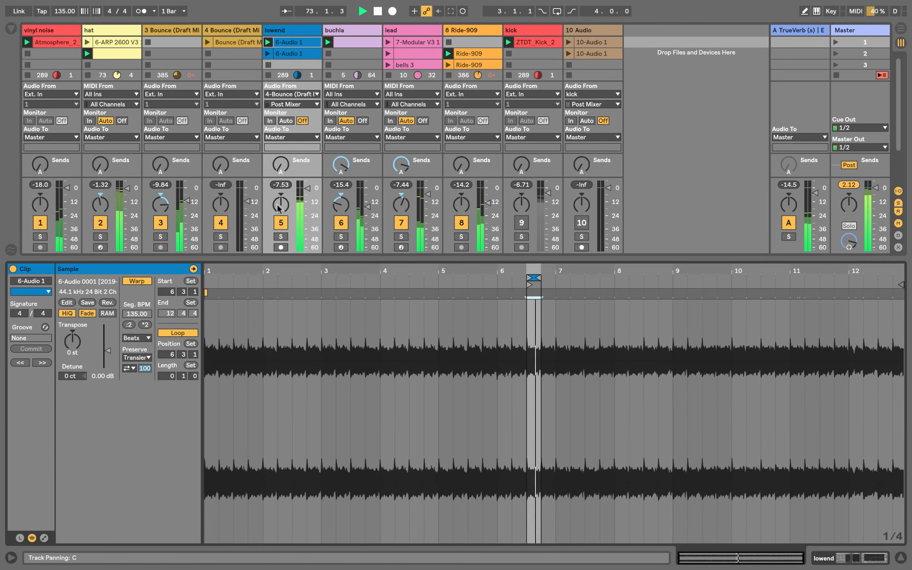
{"action": "left_click", "coordinate": [280, 223]}
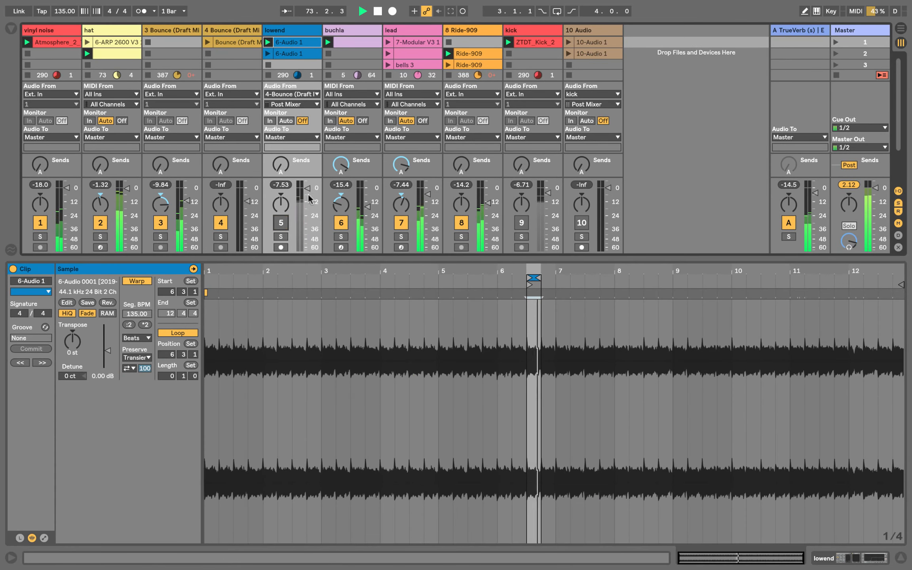
{"action": "left_click", "coordinate": [518, 222]}
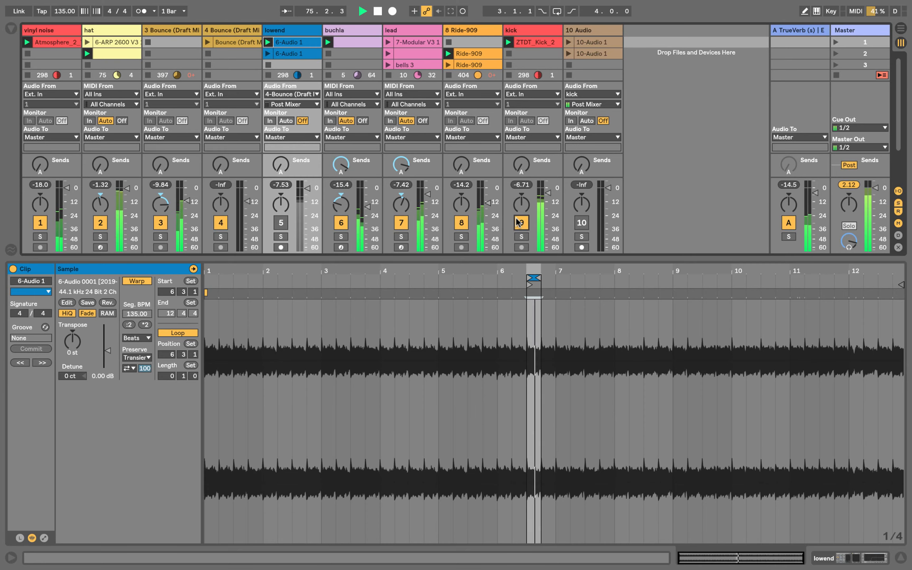
{"action": "left_click", "coordinate": [517, 222]}
Activate the 10 Audio track, audition both of its 10-Audio 1 clips in the mix and stop the track's playback.
{"action": "left_click", "coordinate": [590, 43]}
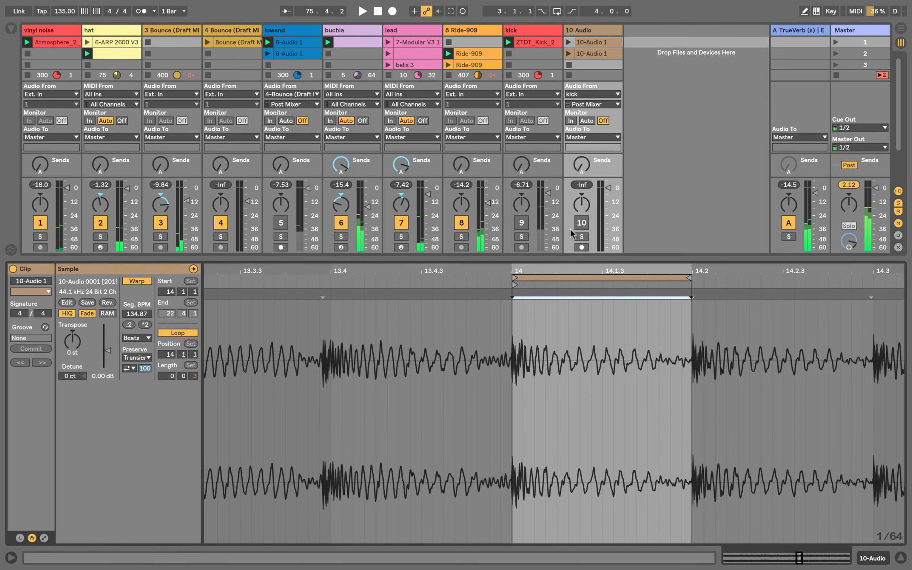
{"action": "key", "text": "Return"}
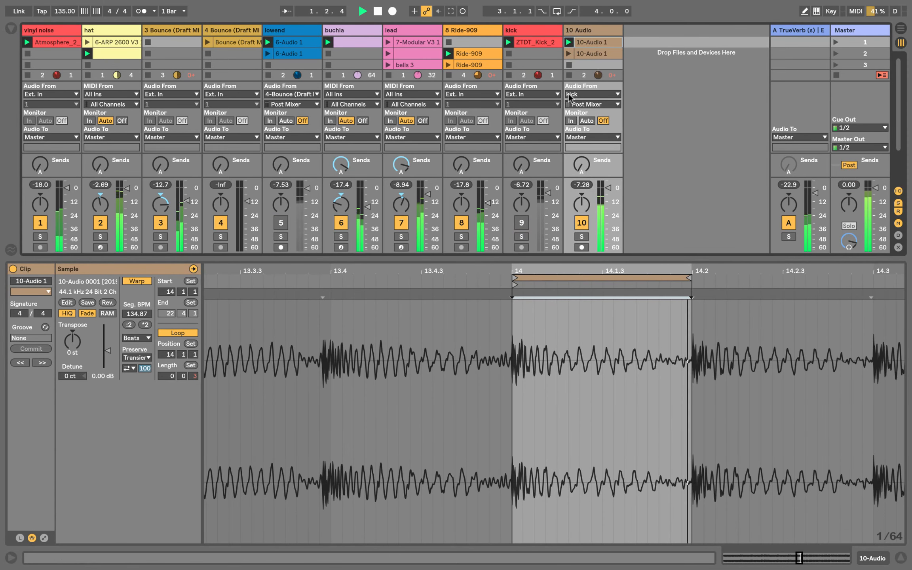
{"action": "left_click", "coordinate": [570, 54]}
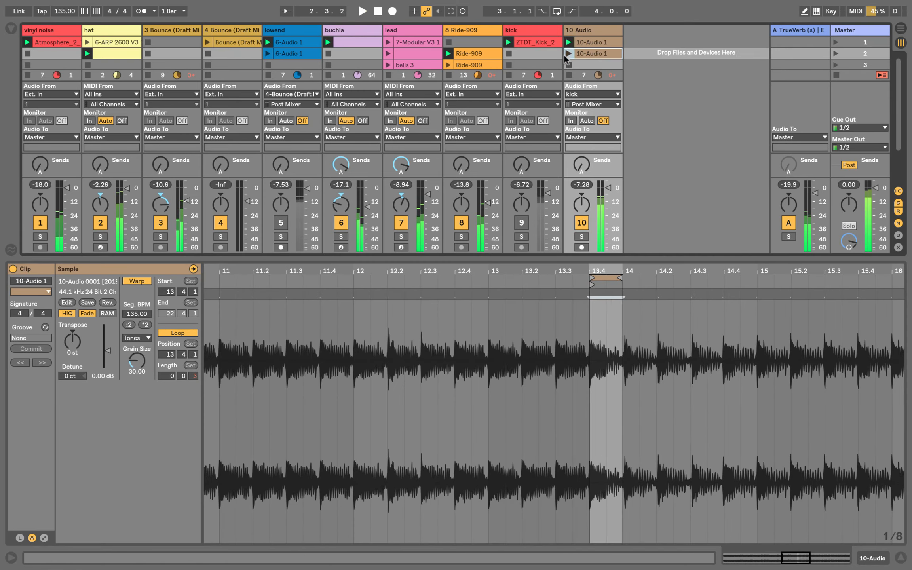
{"action": "left_click", "coordinate": [579, 31]}
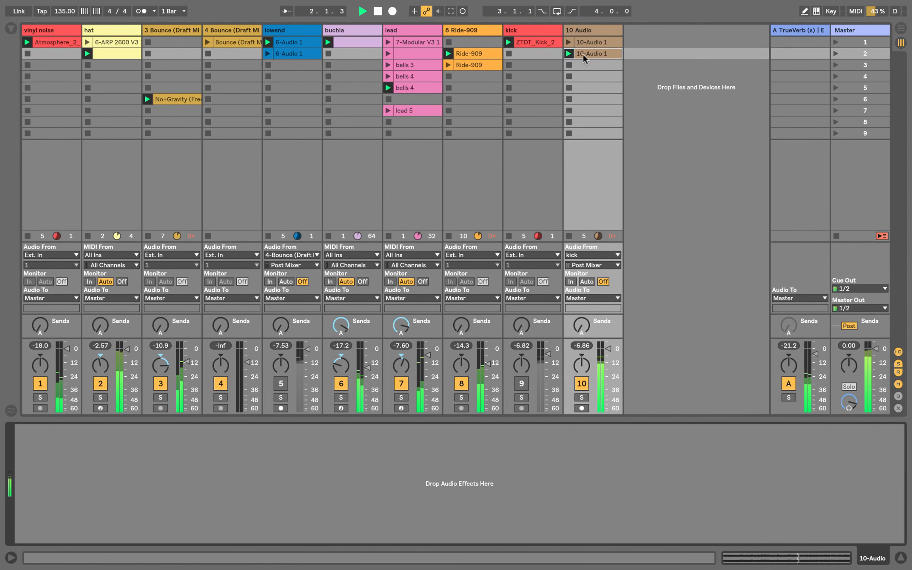
{"action": "left_click", "coordinate": [569, 236]}
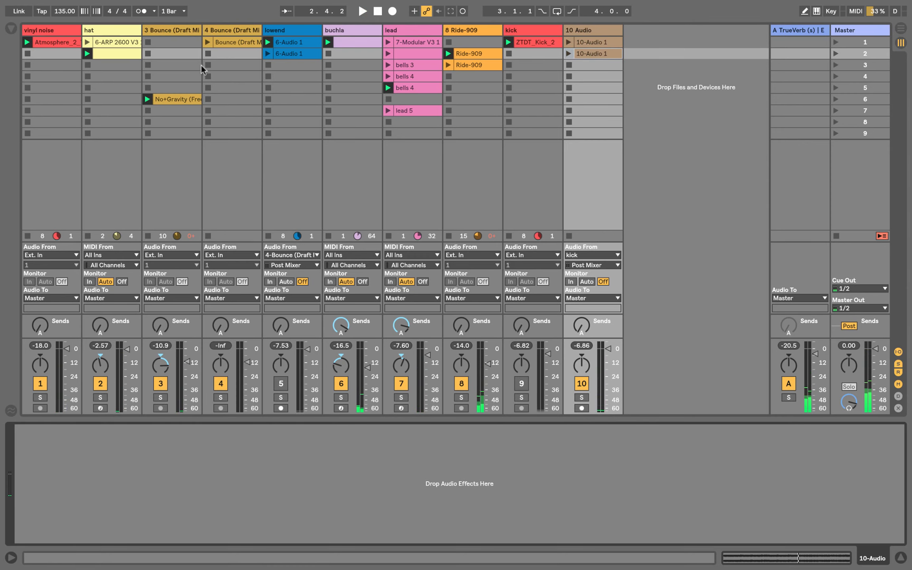
Launch the Bounce clip on track 4, switch on that track's Saturator and set its Dry/Wet to 12.7 %.
{"action": "left_click", "coordinate": [207, 42]}
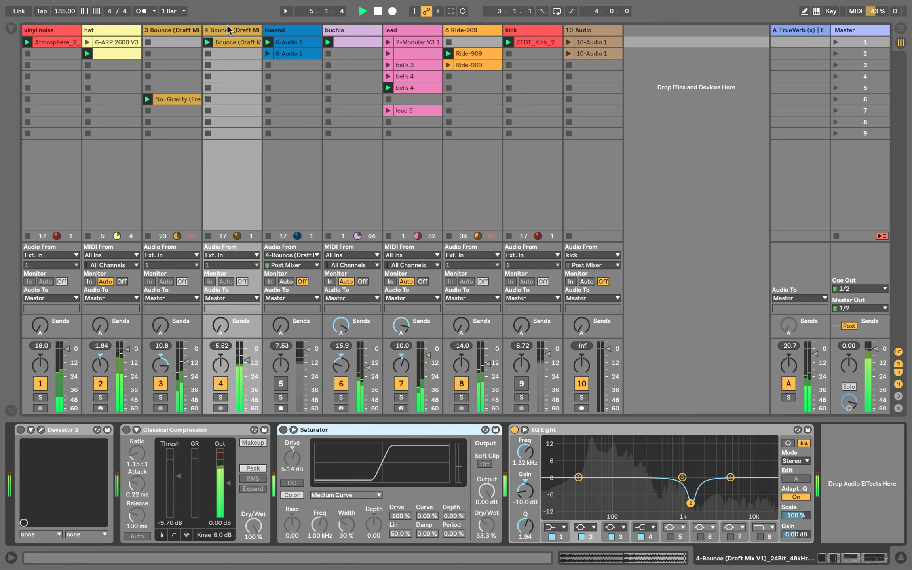
{"action": "left_click", "coordinate": [283, 430]}
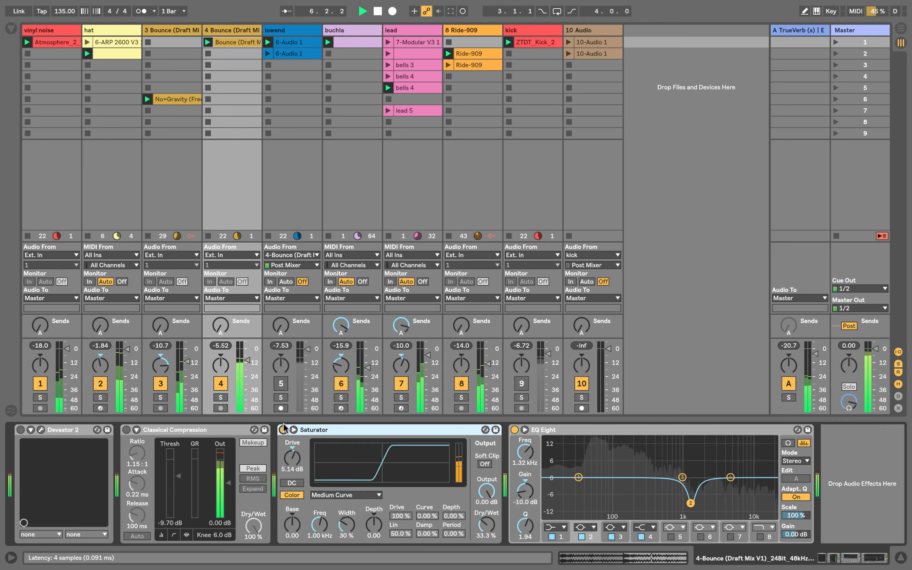
{"action": "left_click_drag", "start_coordinate": [486, 524], "coordinate": [486, 535]}
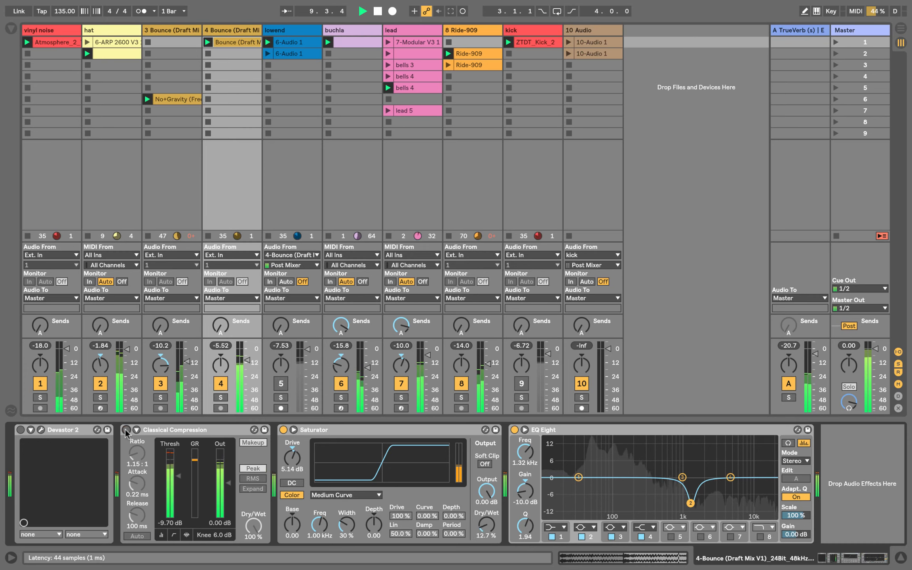
Compare track 4 with its Devastor 2 and Classical Compression toggled on and off, and switch its Saturator off.
{"action": "left_click", "coordinate": [20, 429]}
{"action": "left_click", "coordinate": [21, 430]}
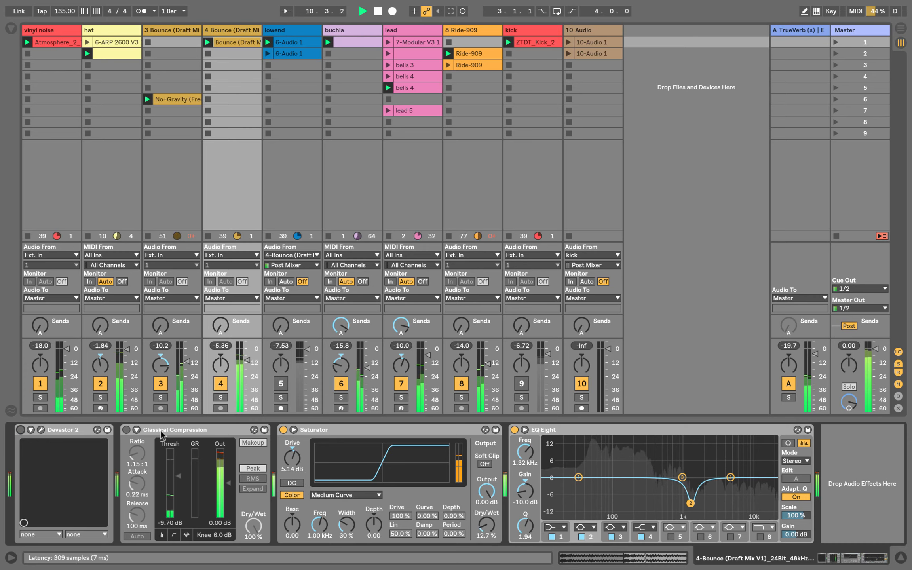
{"action": "left_click", "coordinate": [283, 429]}
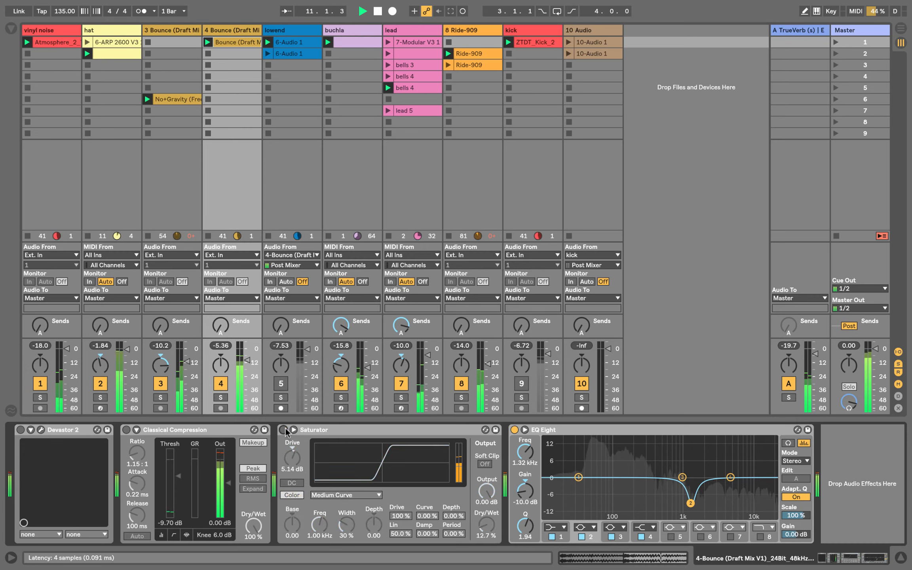
Adjust track 4's volume slightly, center the lead track's panning and mute the lead track.
{"action": "left_click", "coordinate": [247, 360]}
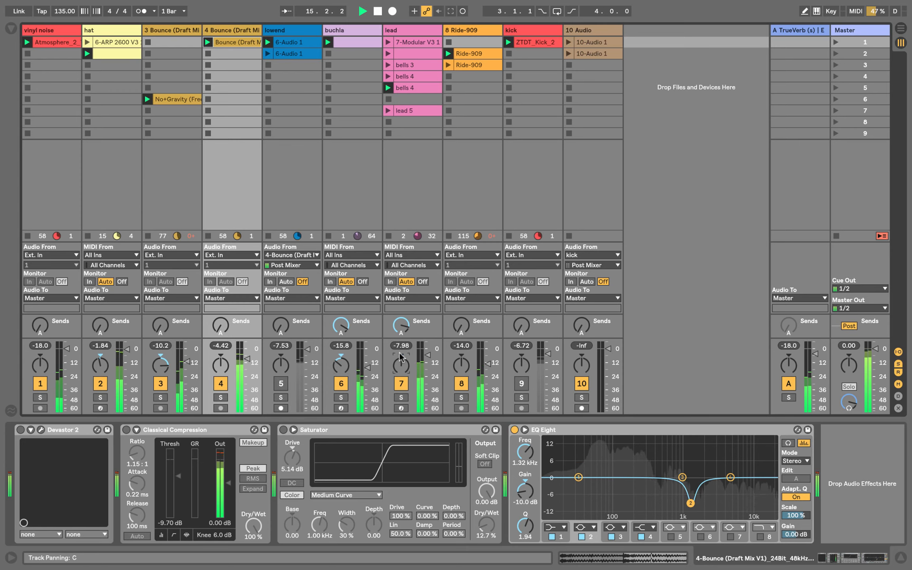
{"action": "left_click", "coordinate": [401, 385]}
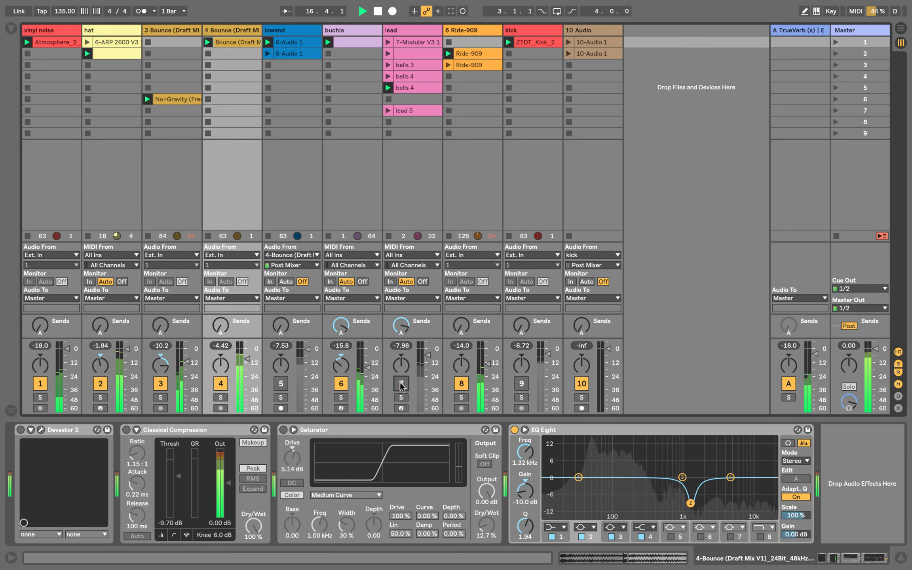
Try a low cut on band 1 of track 4's EQ Eight, sweep it up to 415 Hz and switch the band off.
{"action": "left_click", "coordinate": [229, 25]}
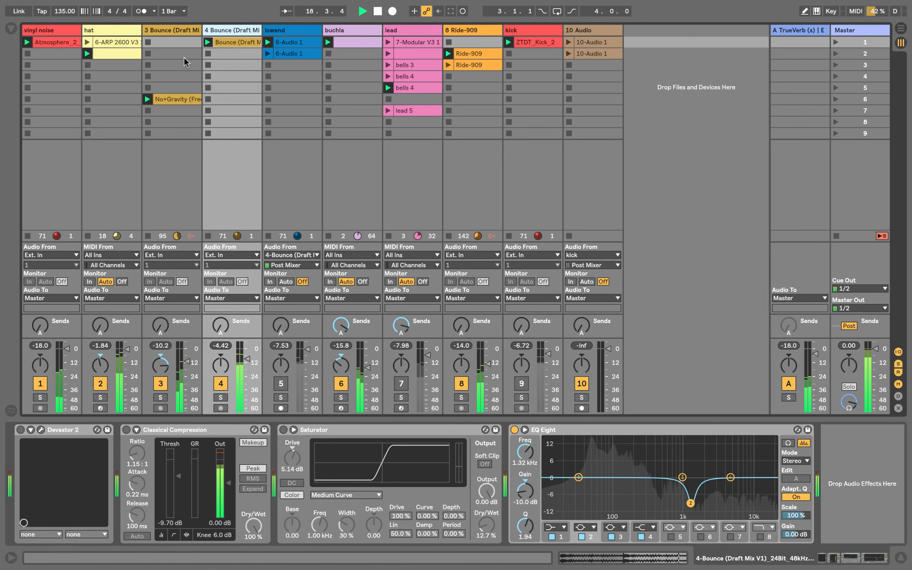
{"action": "left_click", "coordinate": [327, 41]}
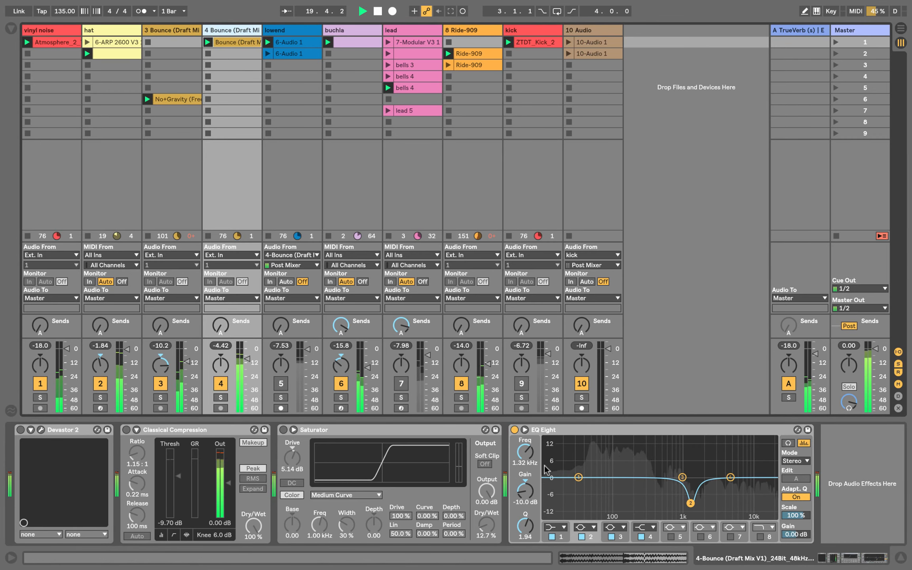
{"action": "left_click", "coordinate": [556, 530]}
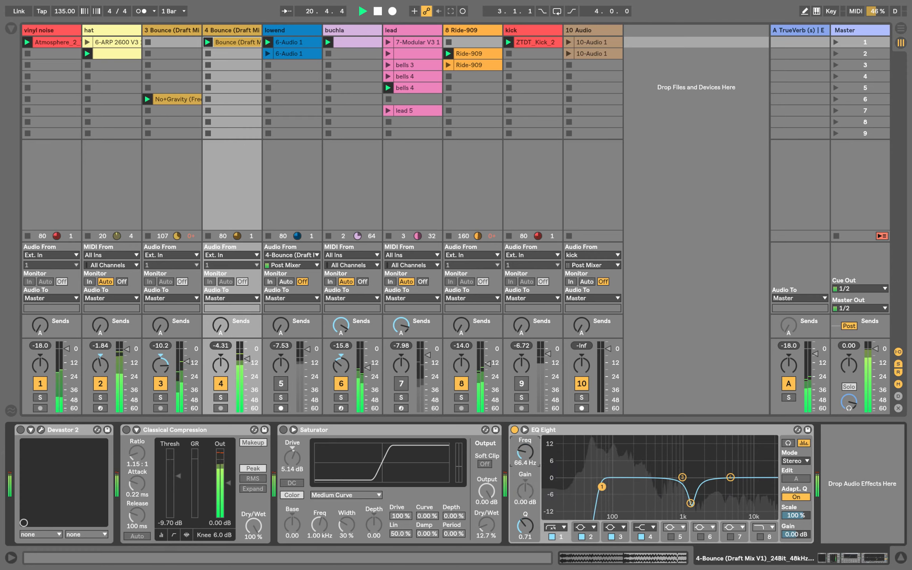
{"action": "left_click_drag", "start_coordinate": [525, 452], "coordinate": [525, 431]}
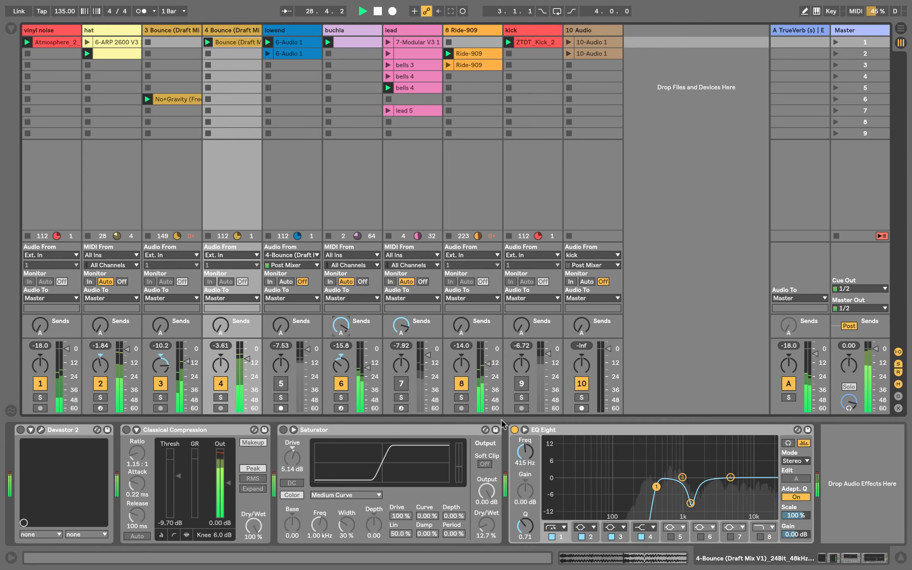
{"action": "left_click", "coordinate": [552, 537]}
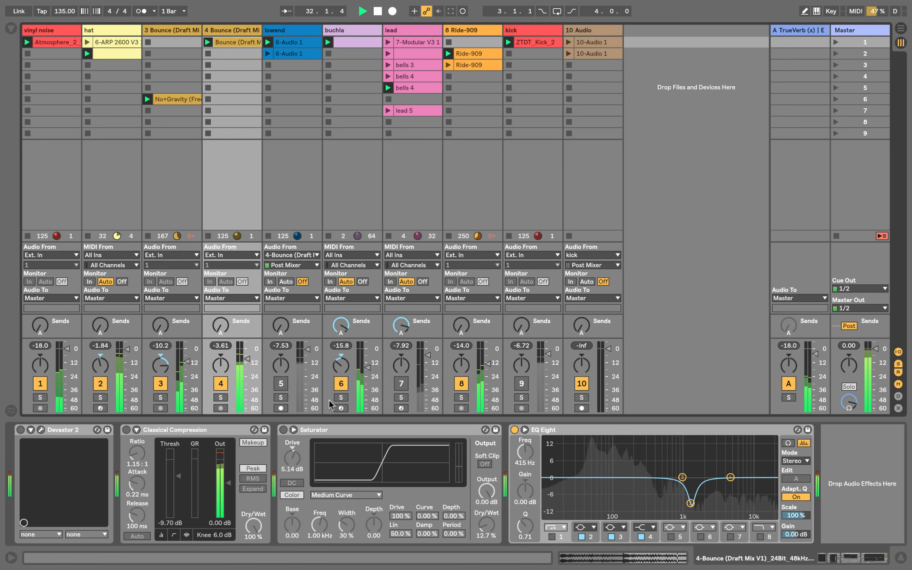
With the lead 5 clip opened, mute track 4, switch the lowend track back on and set its volume to -0.5 dB.
{"action": "double_click", "coordinate": [405, 109]}
{"action": "left_click", "coordinate": [225, 224]}
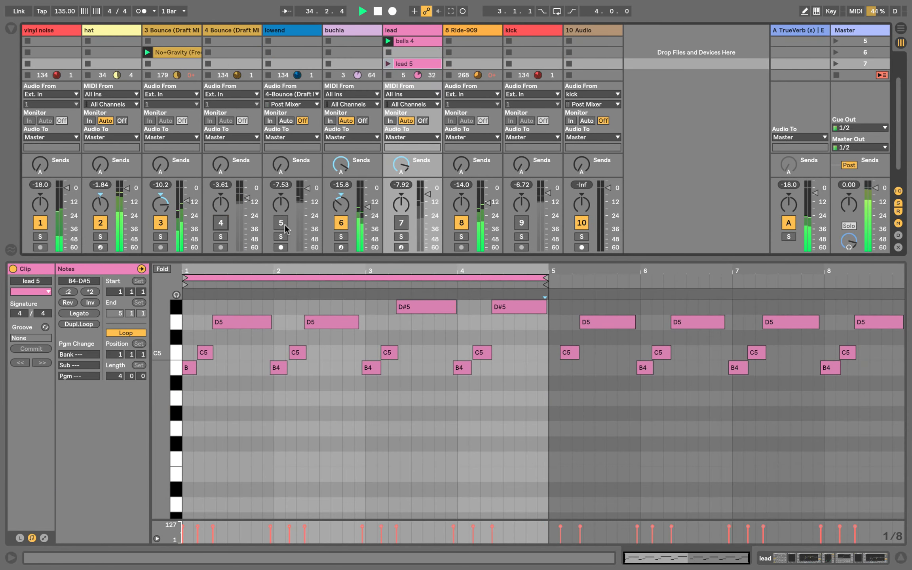
{"action": "left_click", "coordinate": [286, 224]}
{"action": "left_click", "coordinate": [286, 224]}
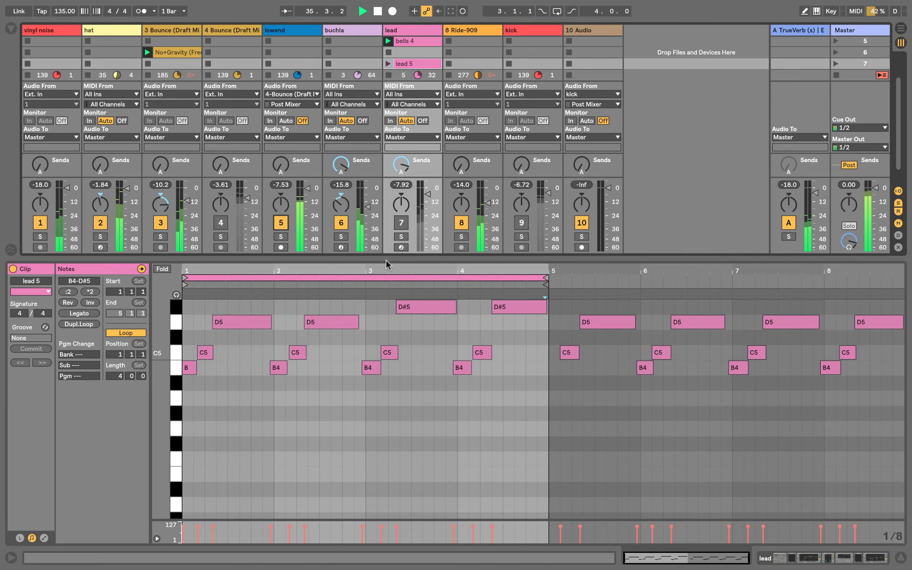
{"action": "left_click_drag", "start_coordinate": [388, 295], "coordinate": [395, 421]}
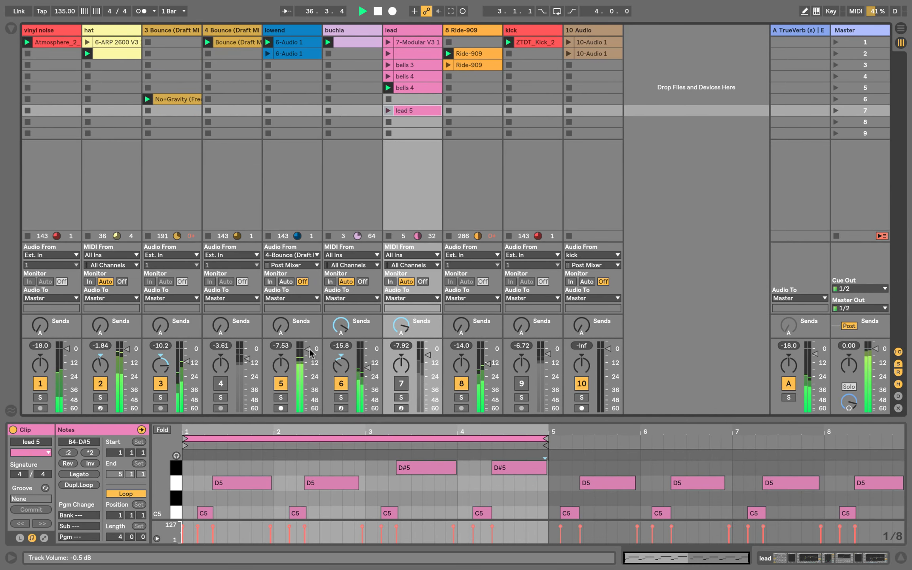
{"action": "left_click_drag", "start_coordinate": [308, 349], "coordinate": [311, 354]}
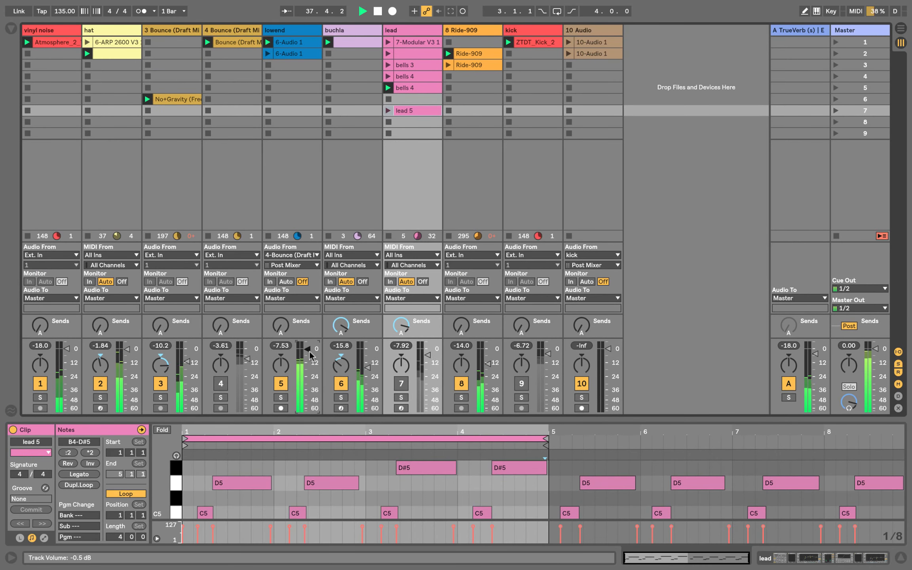
Reactivate and solo the lead track, launch its lead 5 clip and set its Arpeggiator's Steps to 0.
{"action": "left_click", "coordinate": [401, 383]}
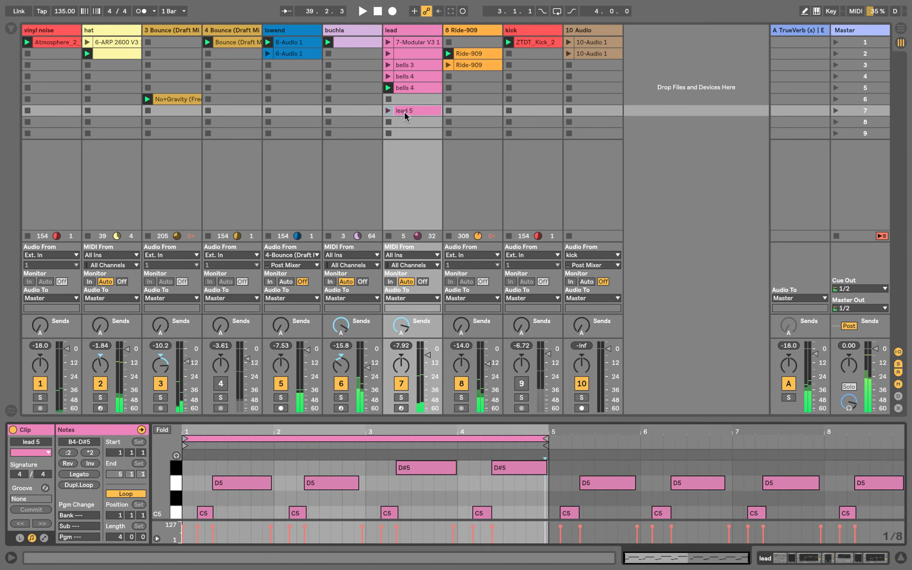
{"action": "left_click", "coordinate": [401, 397]}
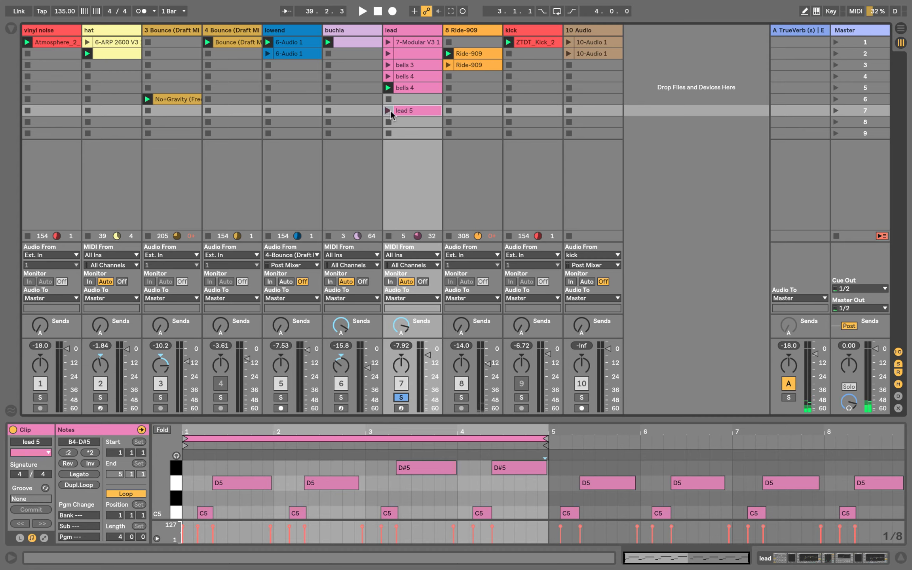
{"action": "left_click", "coordinate": [408, 30]}
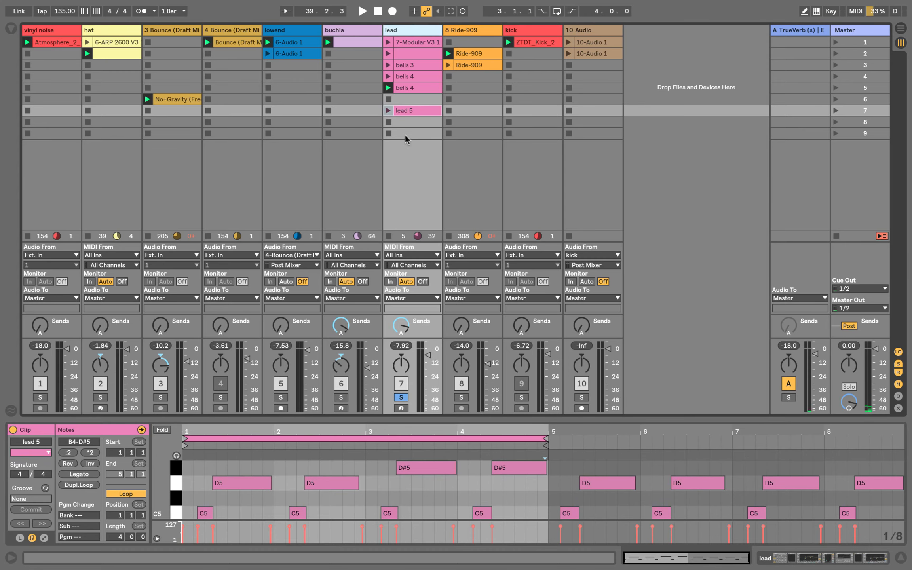
{"action": "left_click", "coordinate": [390, 110]}
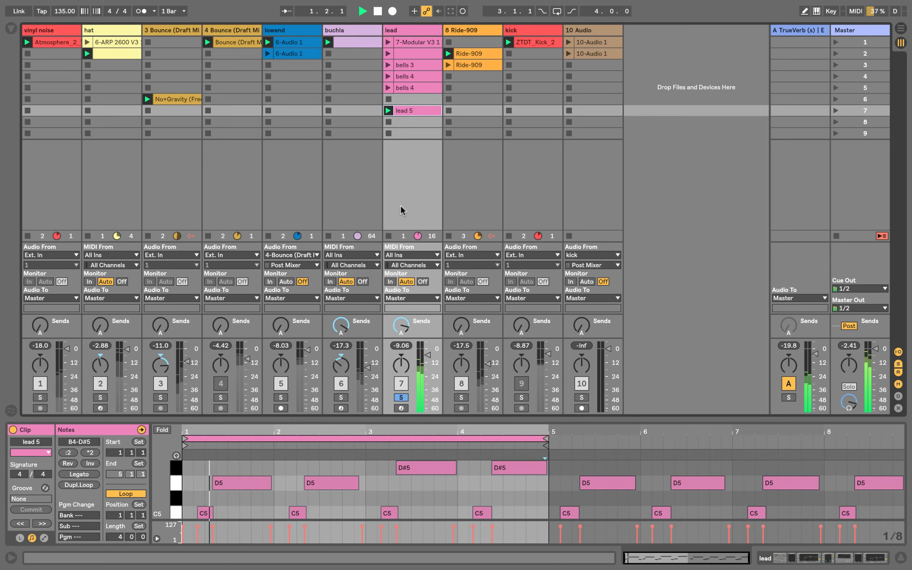
{"action": "left_click", "coordinate": [399, 27]}
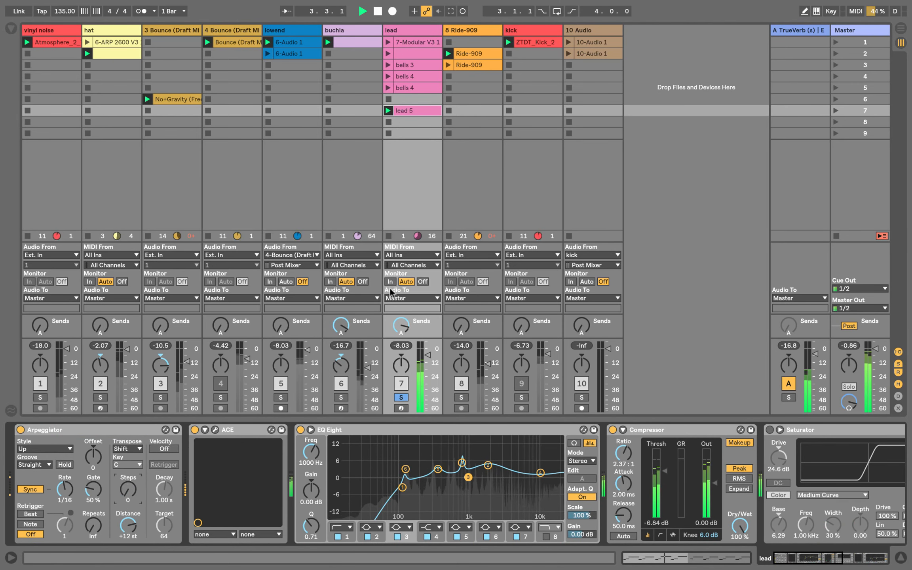
Open the lead 5 clip and transpose all of its notes down one octave.
{"action": "left_click", "coordinate": [407, 111]}
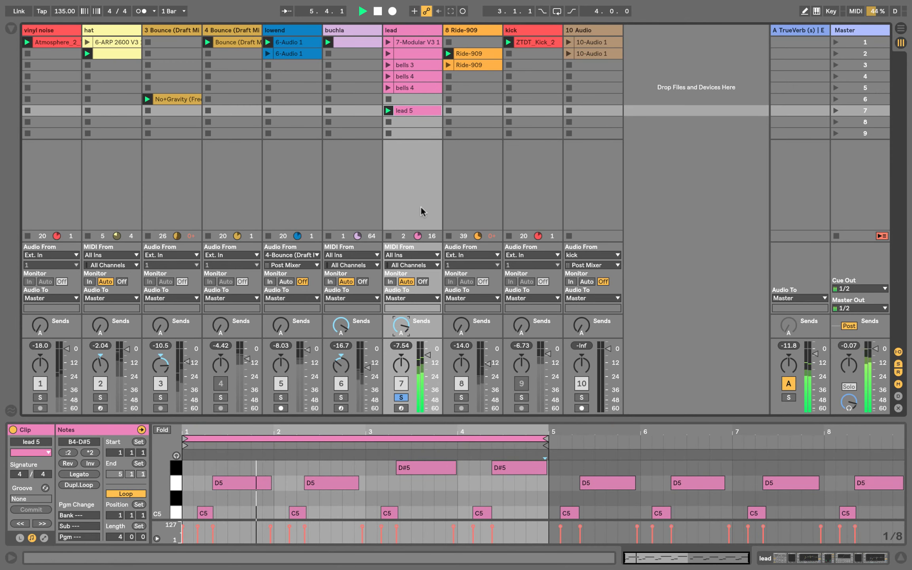
{"action": "left_click", "coordinate": [412, 467]}
{"action": "key", "text": "super+a"}
{"action": "key", "text": "shift+Down"}
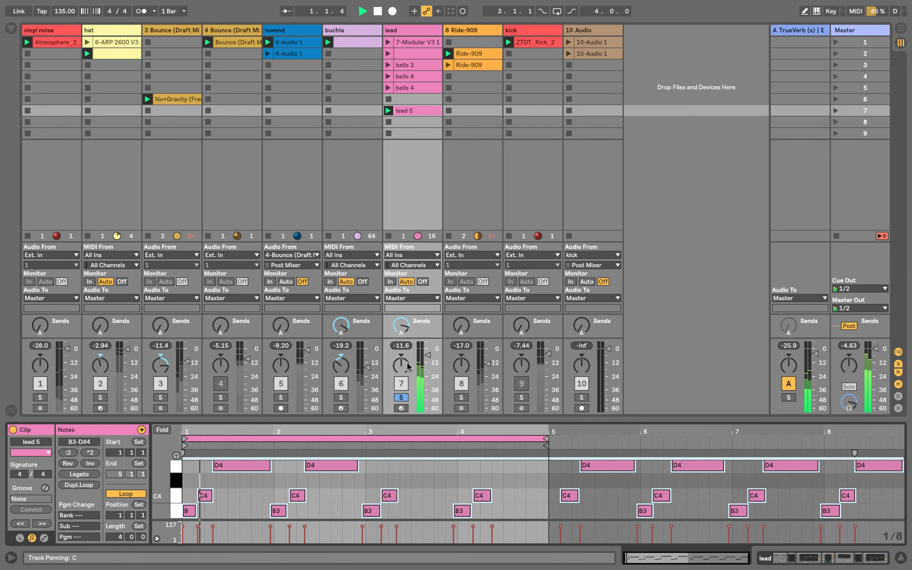
Audition the lead with the lowend track soloed alongside it, and swap the lowend solo for track 4's.
{"action": "left_click", "coordinate": [277, 398], "text": "super"}
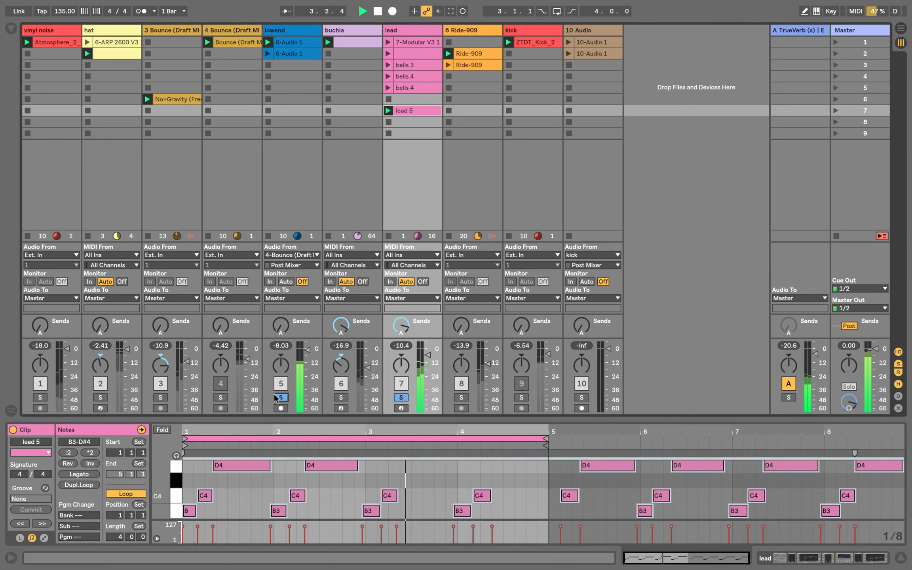
{"action": "left_click", "coordinate": [277, 398], "text": "super"}
{"action": "left_click", "coordinate": [220, 397], "text": "super"}
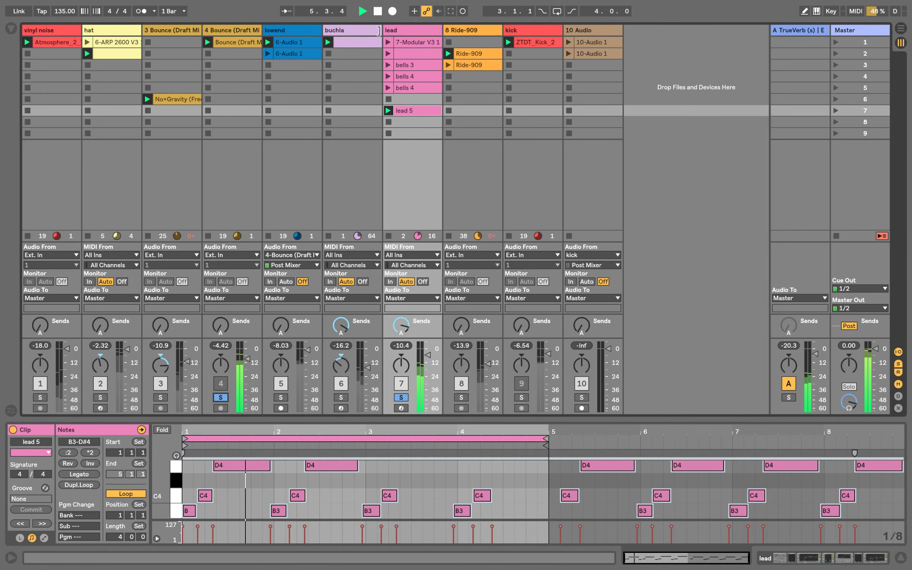
Show the lead track's devices, try a higher Steps value on its Arpeggiator and return Steps to 0.
{"action": "left_click", "coordinate": [397, 31]}
{"action": "double_click", "coordinate": [397, 31]}
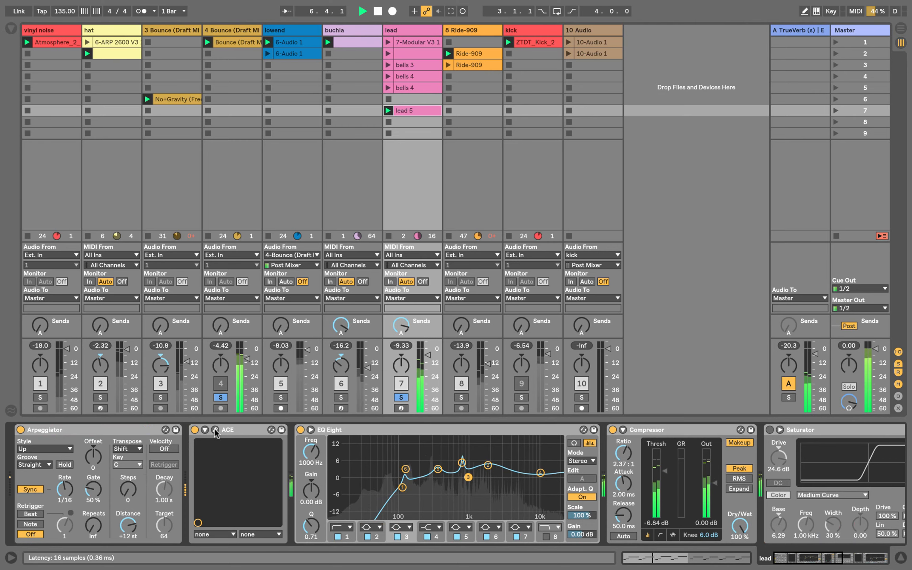
{"action": "scroll", "coordinate": [784, 480], "scroll_direction": "right", "scroll_amount": 10}
{"action": "scroll", "coordinate": [784, 481], "scroll_direction": "left", "scroll_amount": 10}
{"action": "left_click_drag", "start_coordinate": [128, 489], "coordinate": [127, 484]}
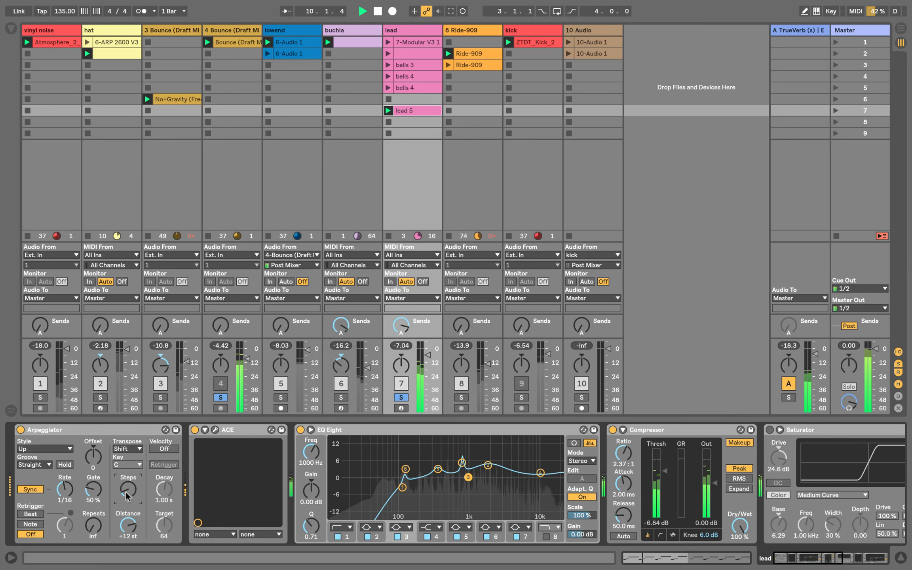
{"action": "left_click_drag", "start_coordinate": [126, 491], "coordinate": [126, 498]}
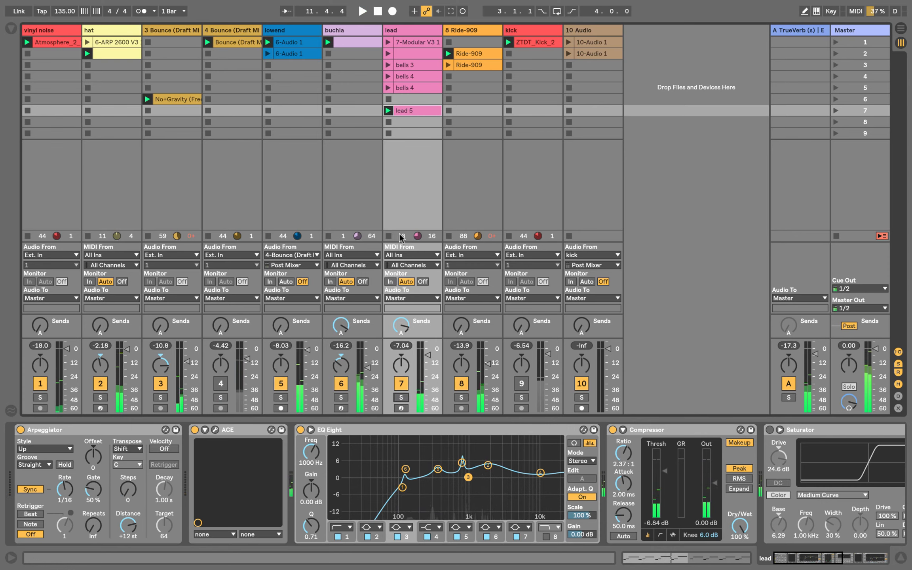
Stop the lead track's clip and open the buchla track's Buchla Easel V instrument.
{"action": "left_click", "coordinate": [389, 235]}
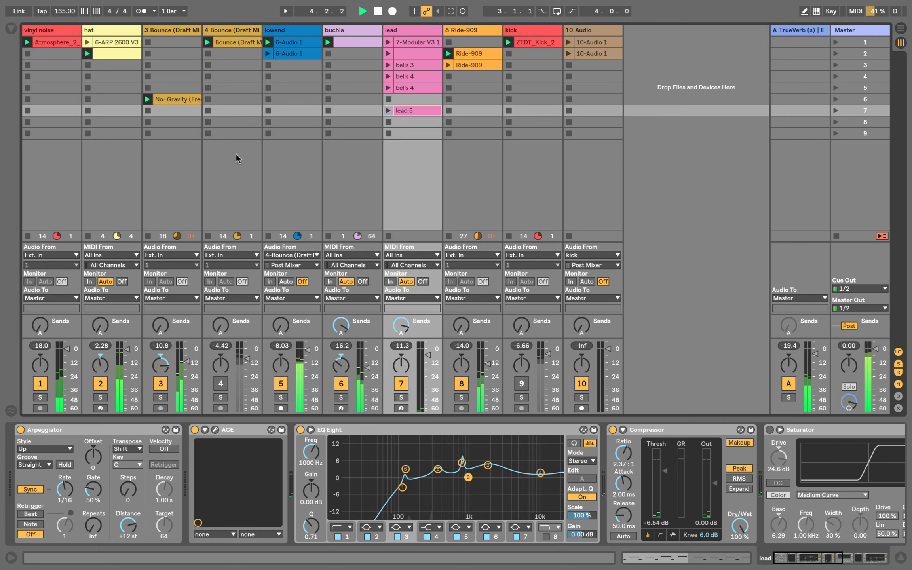
{"action": "left_click", "coordinate": [377, 233]}
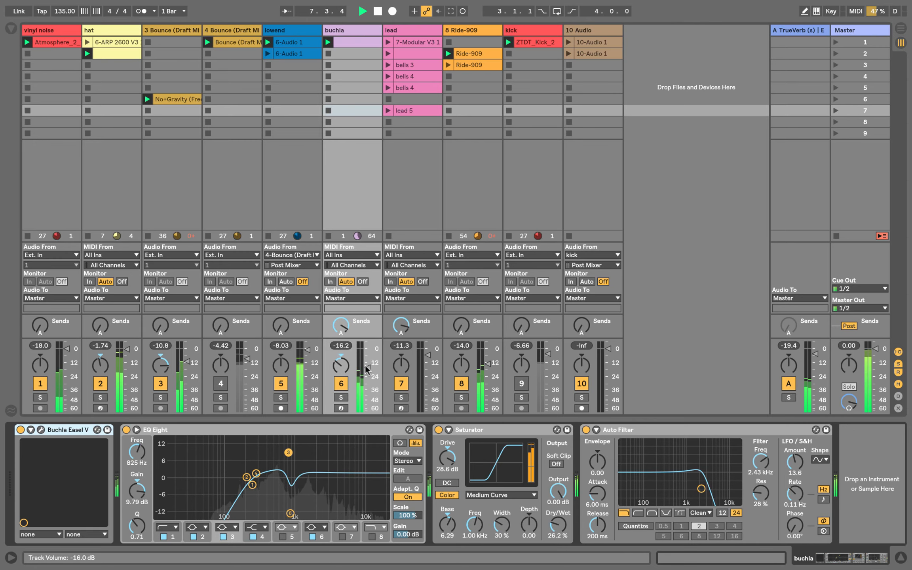
{"action": "left_click", "coordinate": [41, 430]}
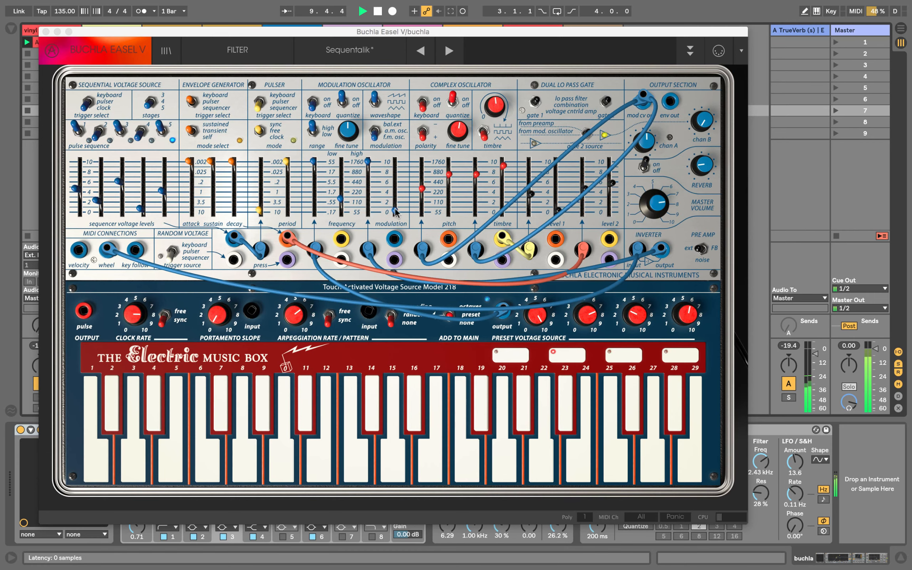
Raise the Buchla's Gate 1 Level CV slightly, try a higher Gate 1 Level and bring that level back down.
{"action": "left_click_drag", "start_coordinate": [395, 210], "coordinate": [389, 266]}
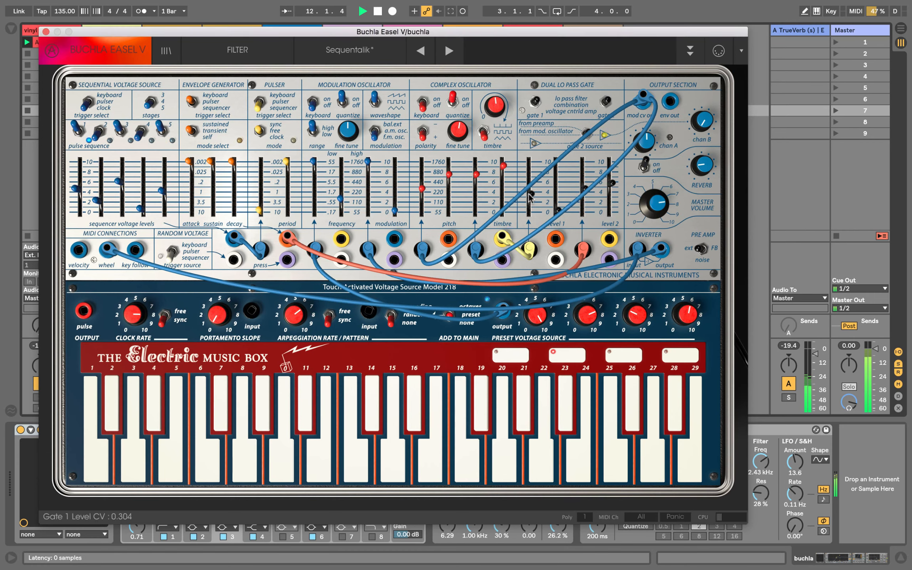
{"action": "left_click_drag", "start_coordinate": [529, 194], "coordinate": [530, 190]}
{"action": "left_click_drag", "start_coordinate": [533, 119], "coordinate": [535, 150]}
{"action": "left_click_drag", "start_coordinate": [558, 211], "coordinate": [562, 110]}
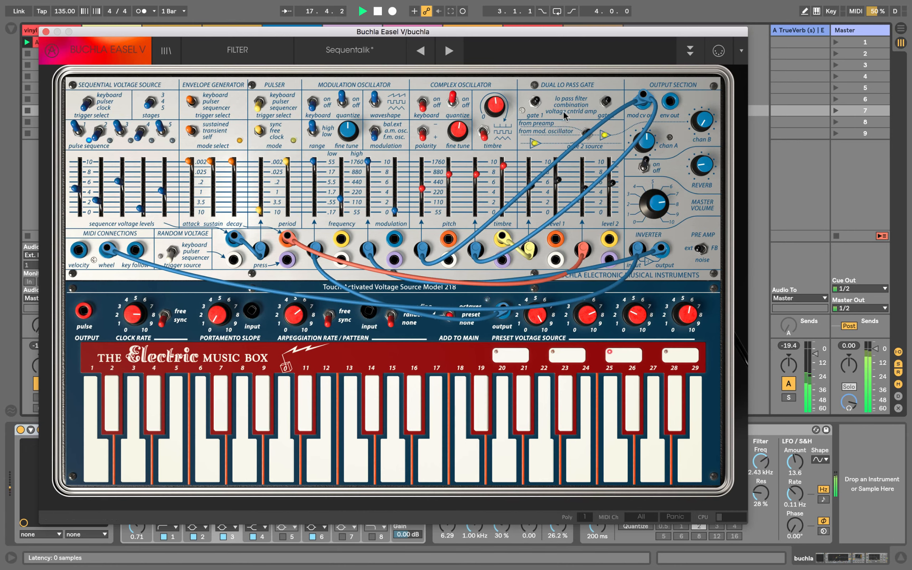
{"action": "left_click_drag", "start_coordinate": [557, 179], "coordinate": [556, 179]}
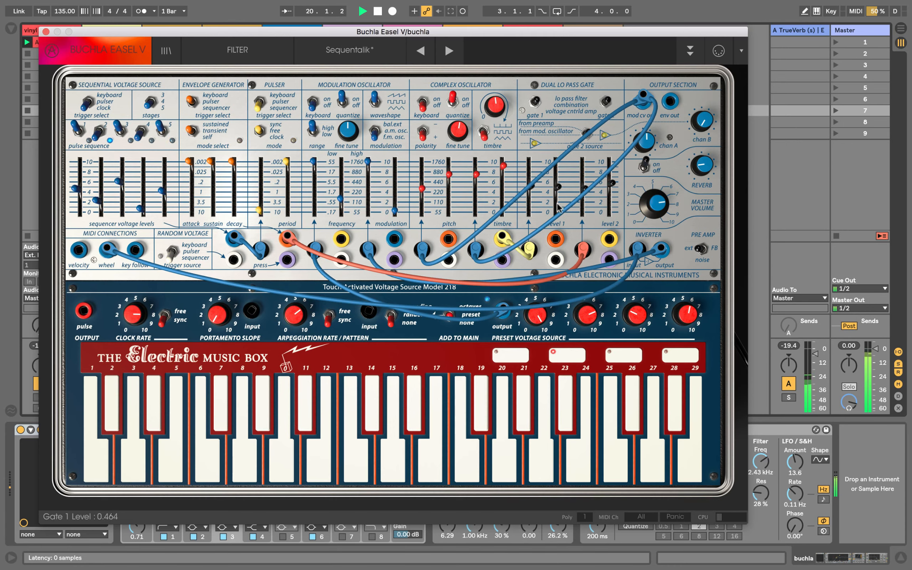
{"action": "left_click_drag", "start_coordinate": [558, 194], "coordinate": [558, 216]}
Try the Buchla's Reverb Level at about 0.51, lower it again and close the instrument window.
{"action": "left_click_drag", "start_coordinate": [700, 177], "coordinate": [710, 121]}
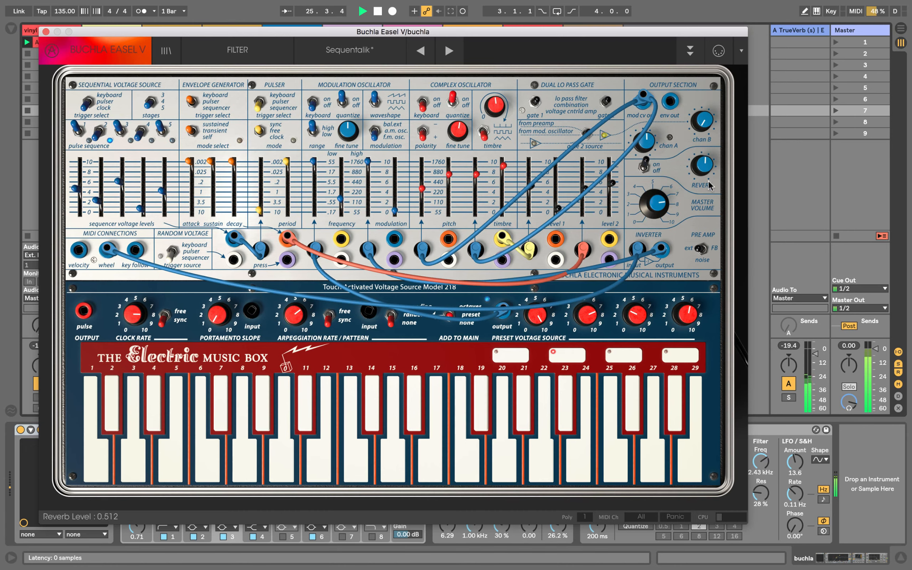
{"action": "left_click_drag", "start_coordinate": [708, 182], "coordinate": [706, 229]}
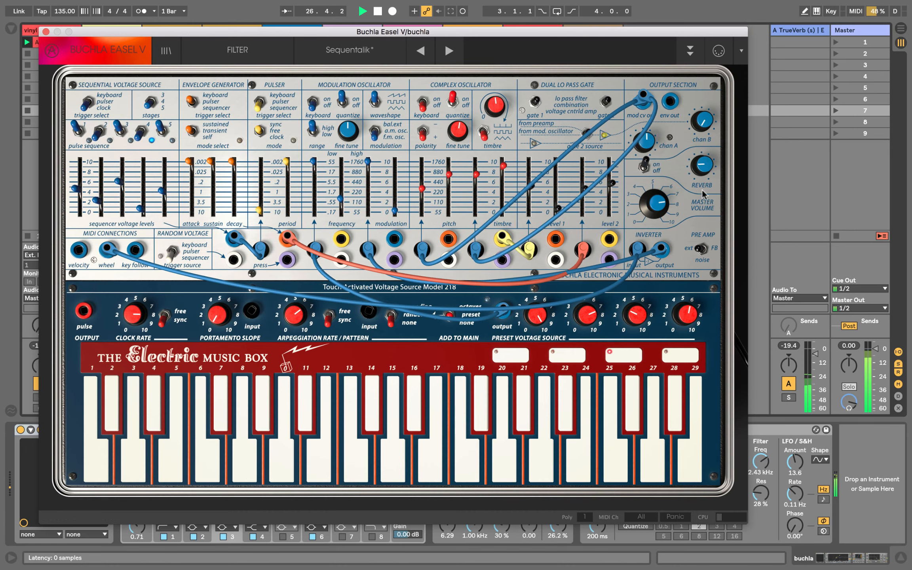
{"action": "left_click", "coordinate": [45, 32]}
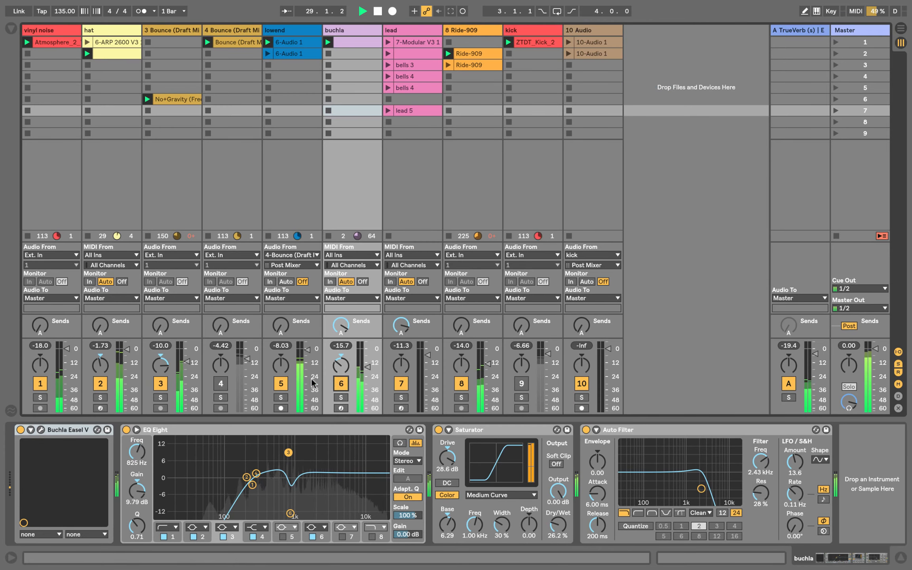
Mute the lowend track and reactivate track 4 in its place.
{"action": "left_click", "coordinate": [281, 384]}
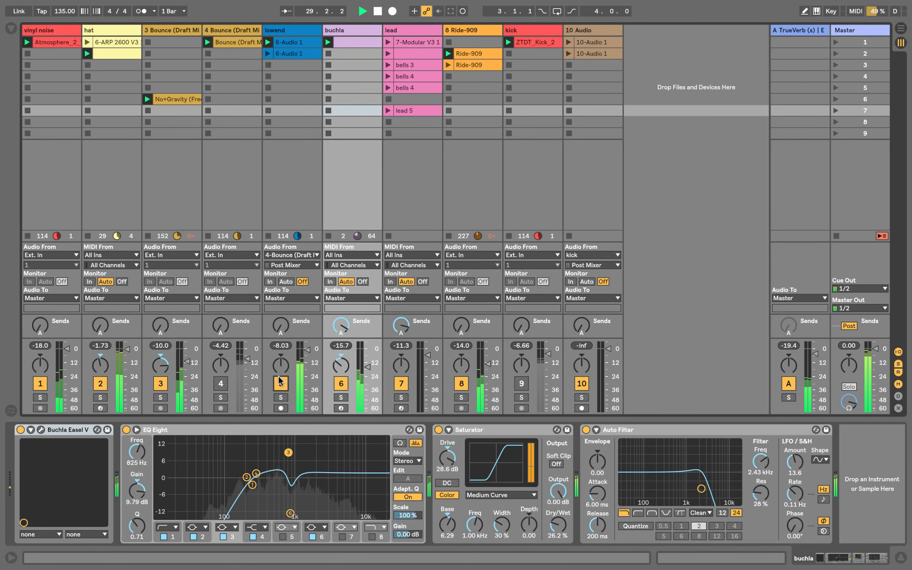
{"action": "left_click", "coordinate": [221, 383]}
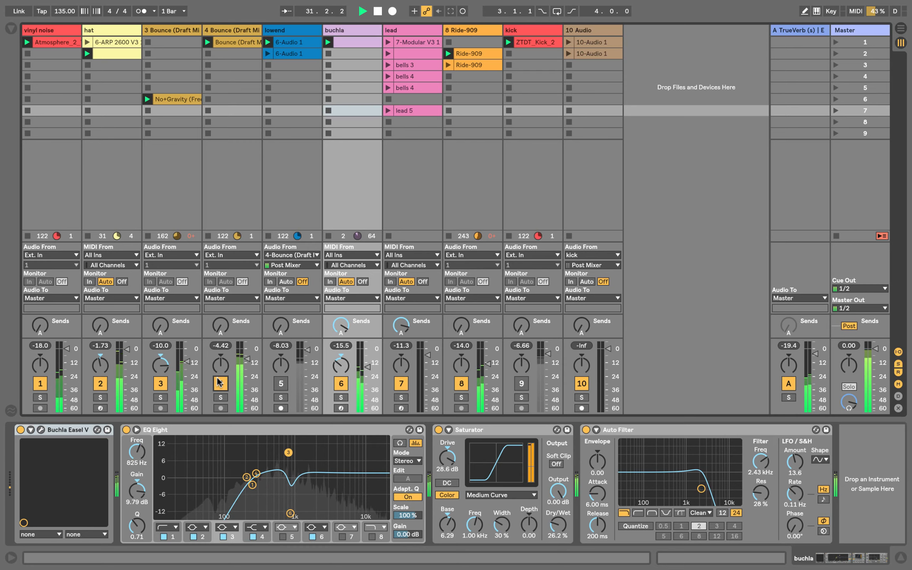